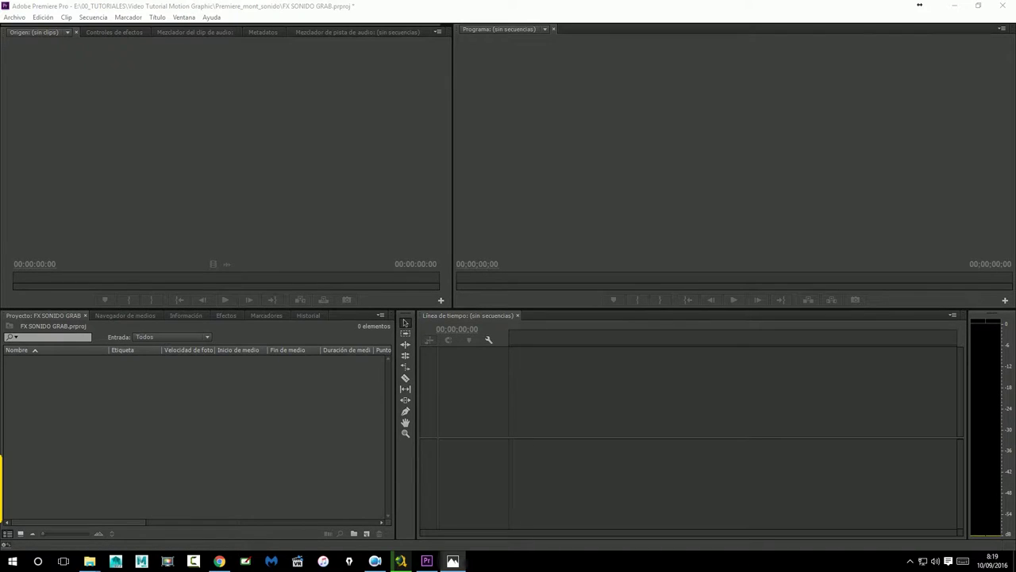
Step: Import the SONIDOS FX folder from Premiere_mont_sonido and expand it to show its seven .wav clips
left_click(75, 408)
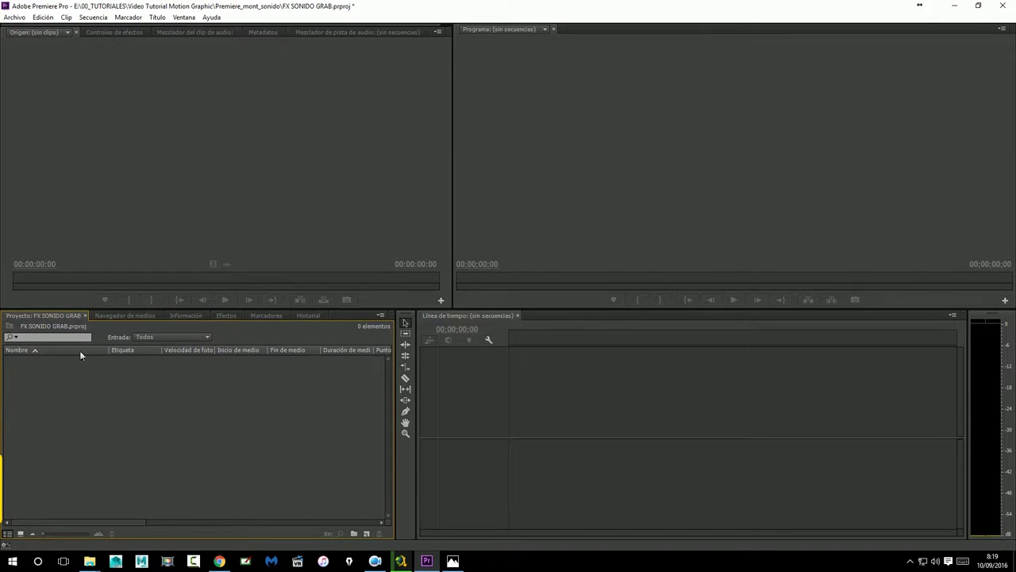
right_click(127, 430)
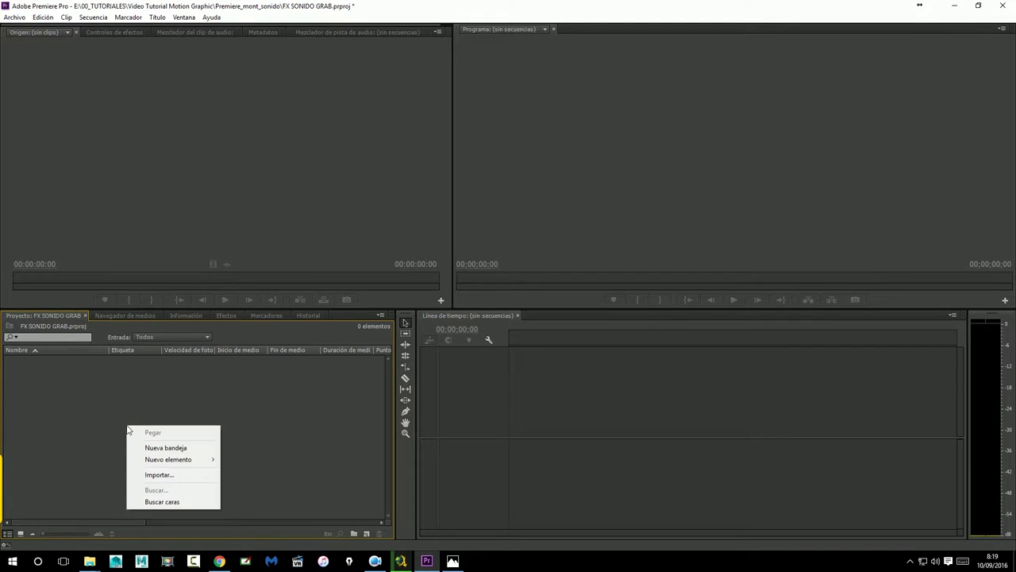
left_click(166, 475)
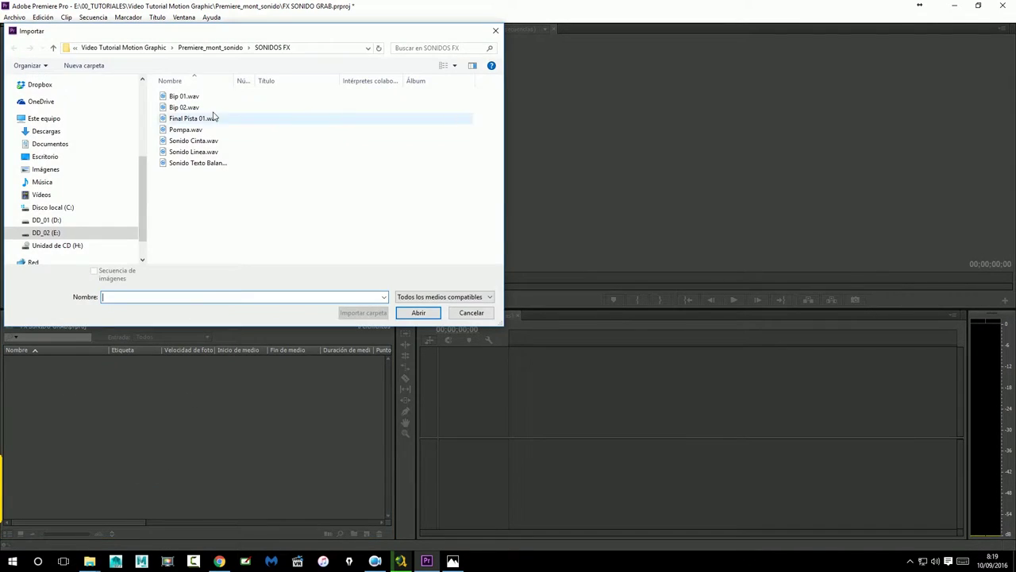
left_click_drag(242, 30, 332, 111)
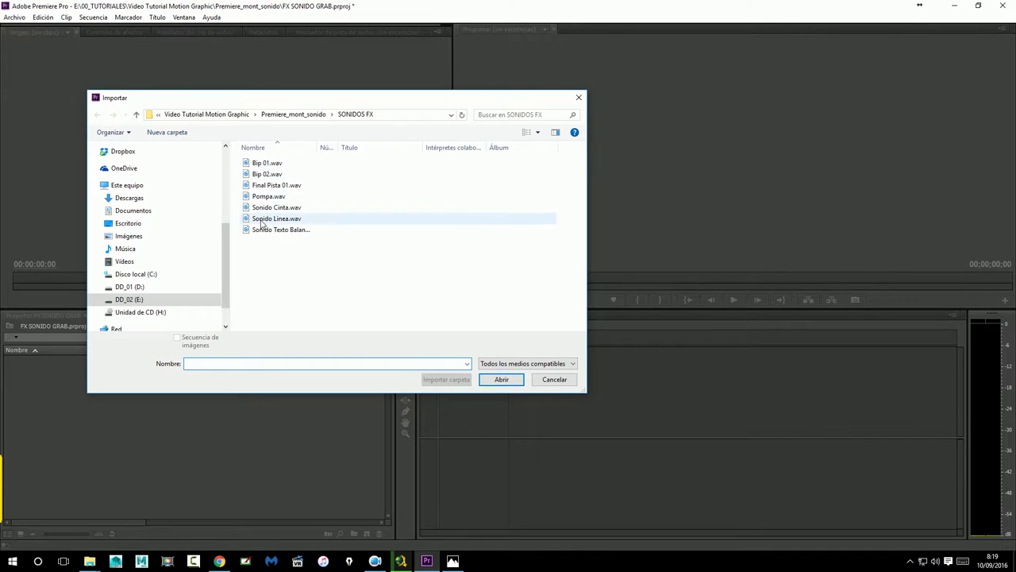
left_click(308, 115)
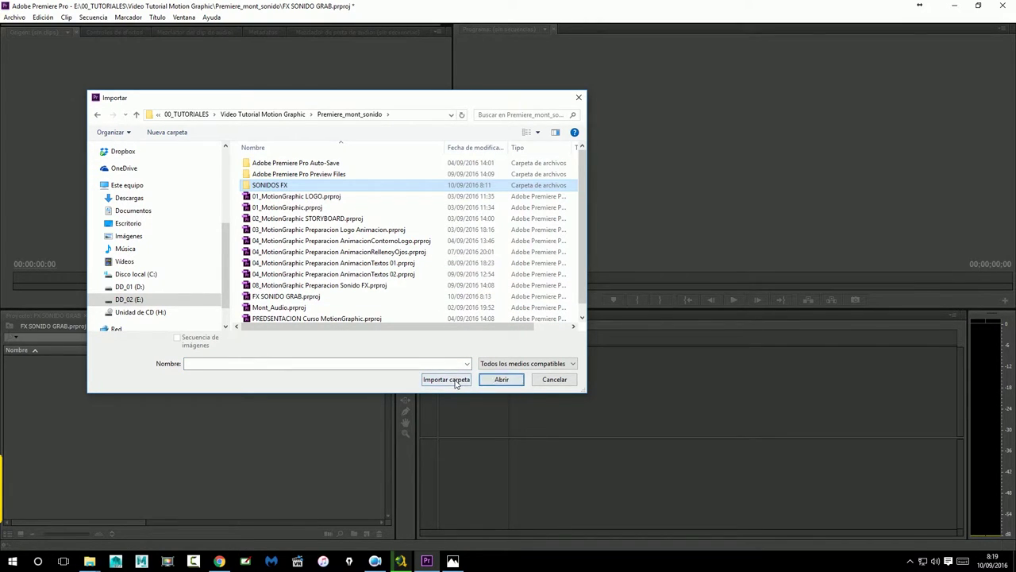
left_click(456, 384)
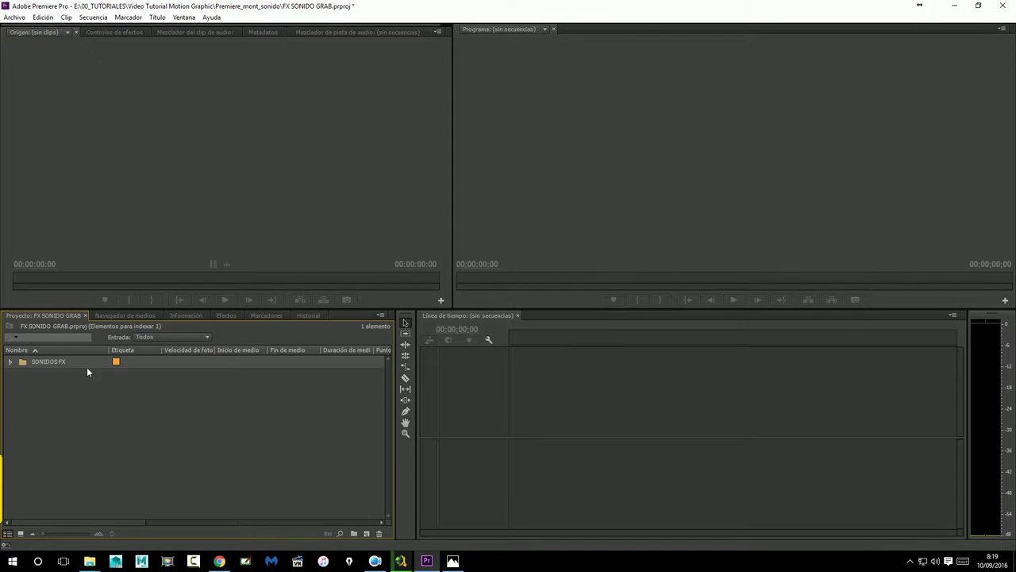
left_click(11, 363)
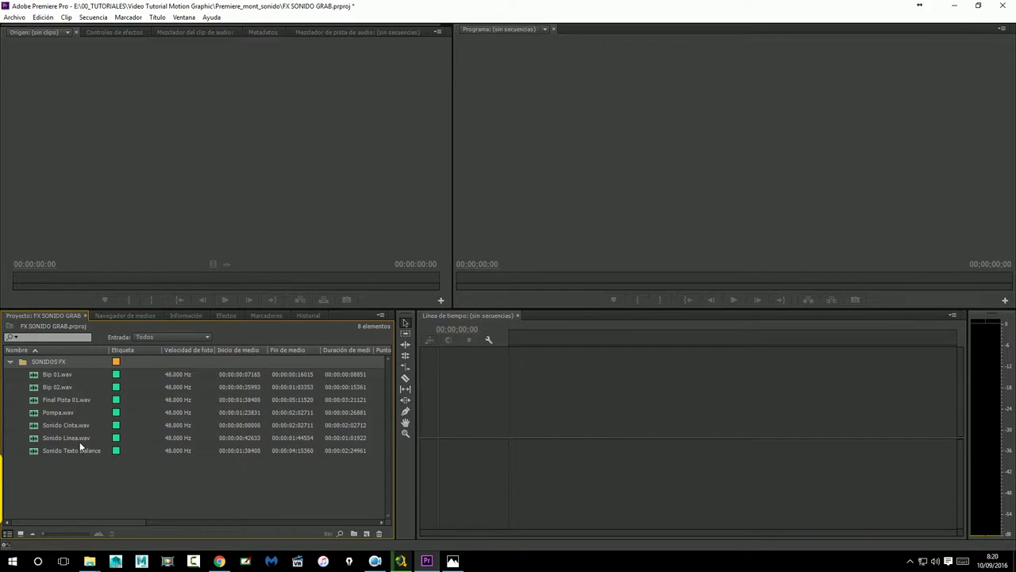
Step: Import Diseño Creditos Finales-01.jpg from the Creditos Finales folder into the project
right_click(83, 474)
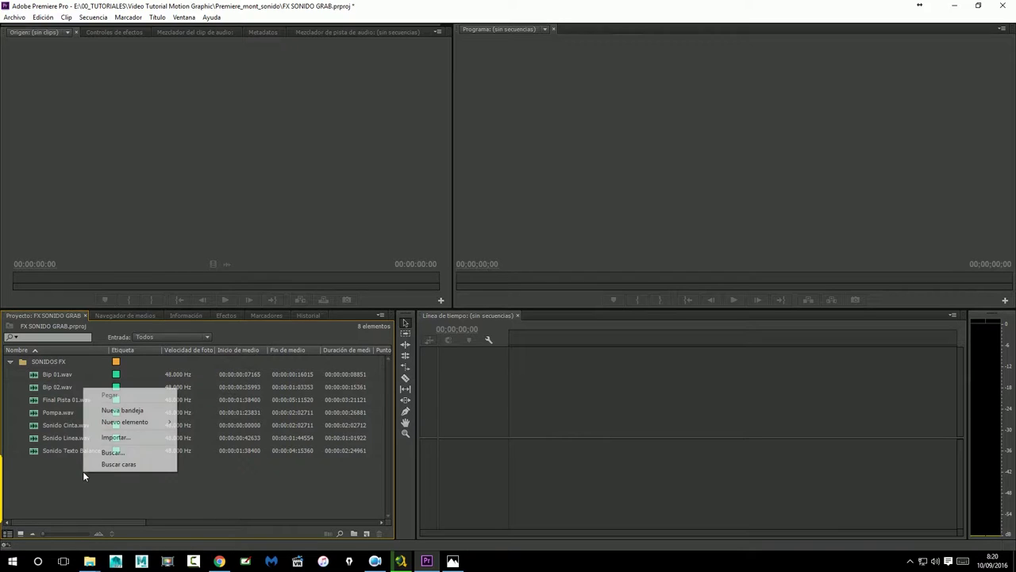
left_click(116, 437)
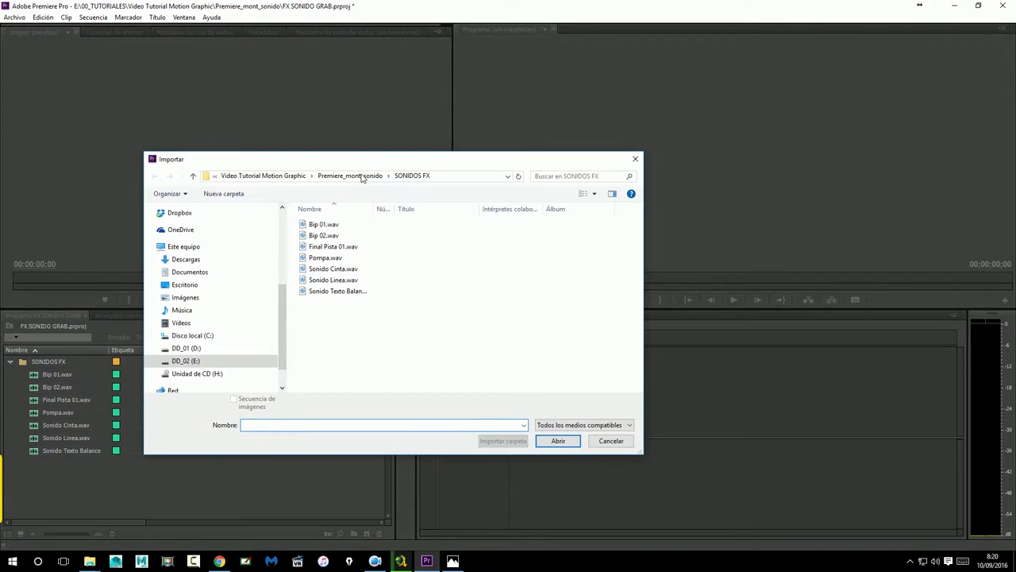
left_click(363, 175)
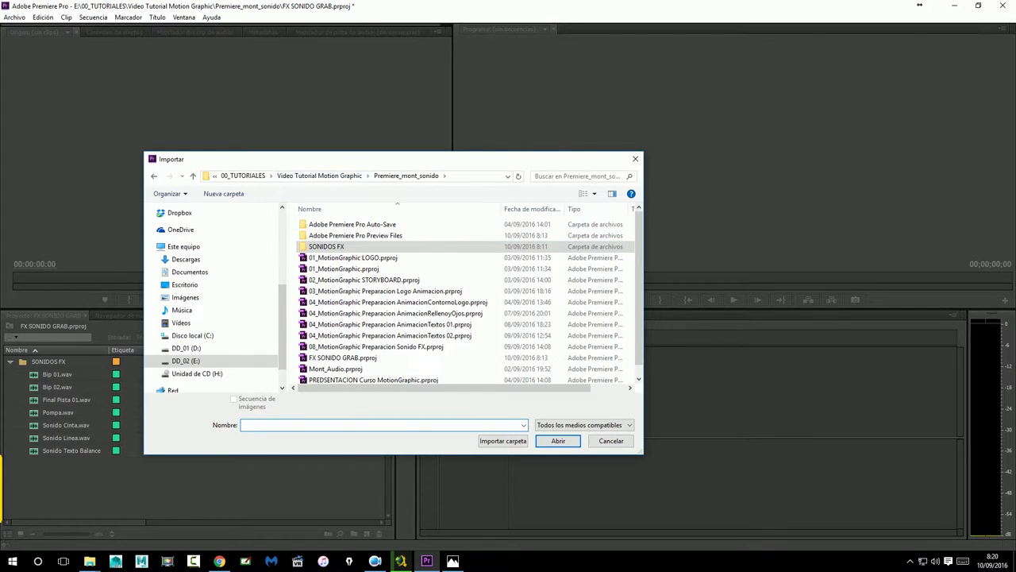
left_click(154, 176)
left_click(344, 176)
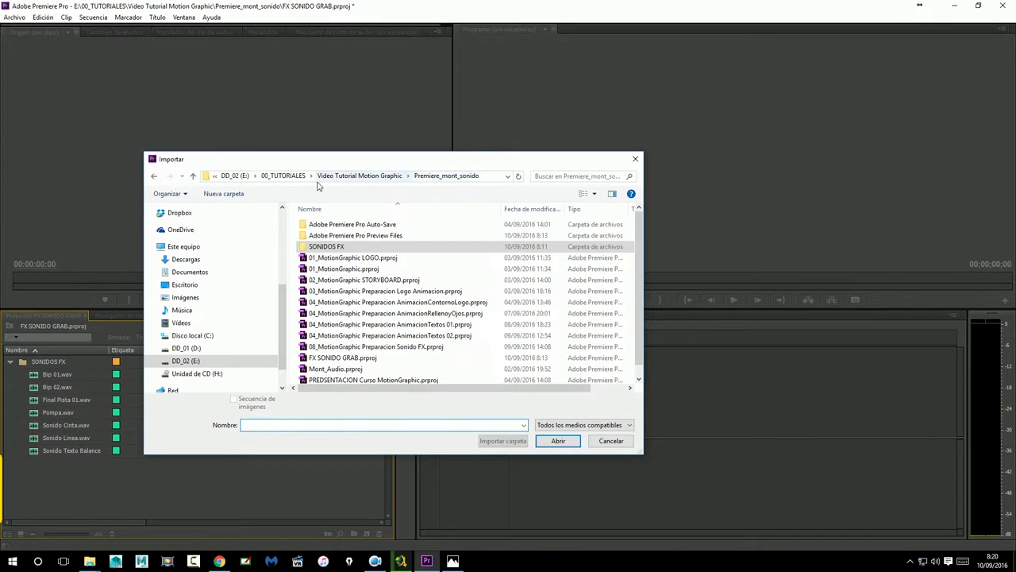
left_click(345, 178)
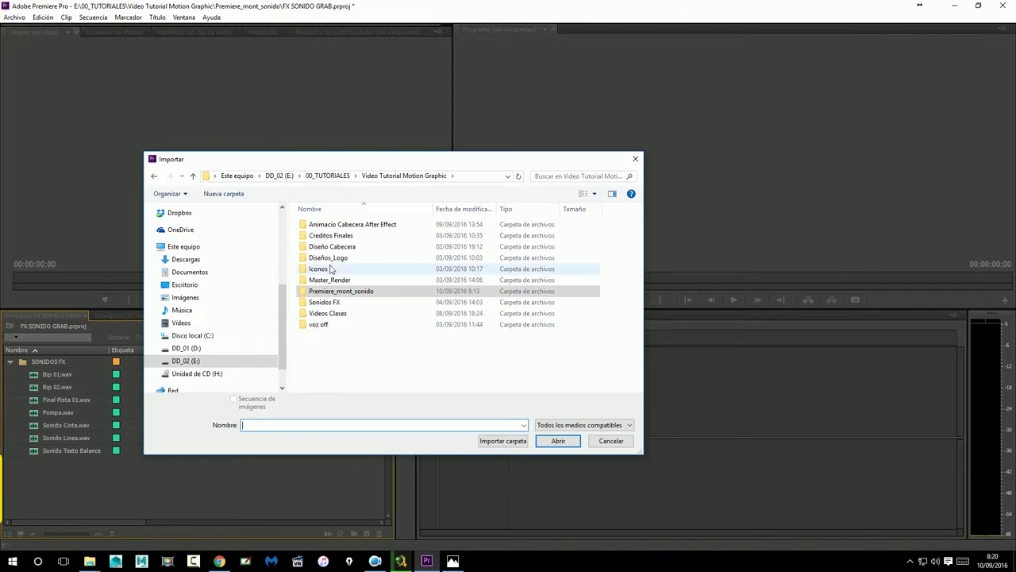
double_click(355, 236)
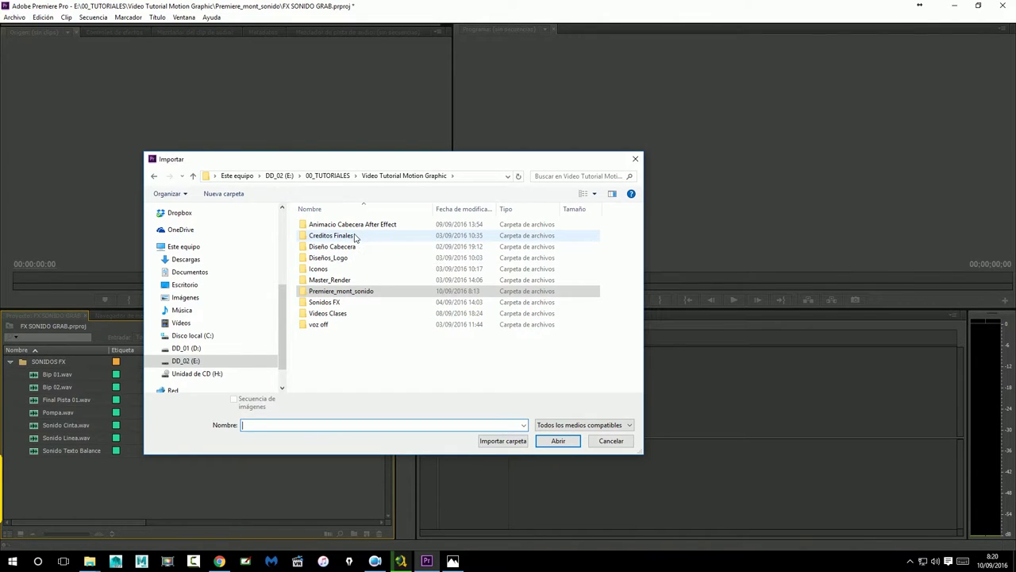
left_click(384, 249)
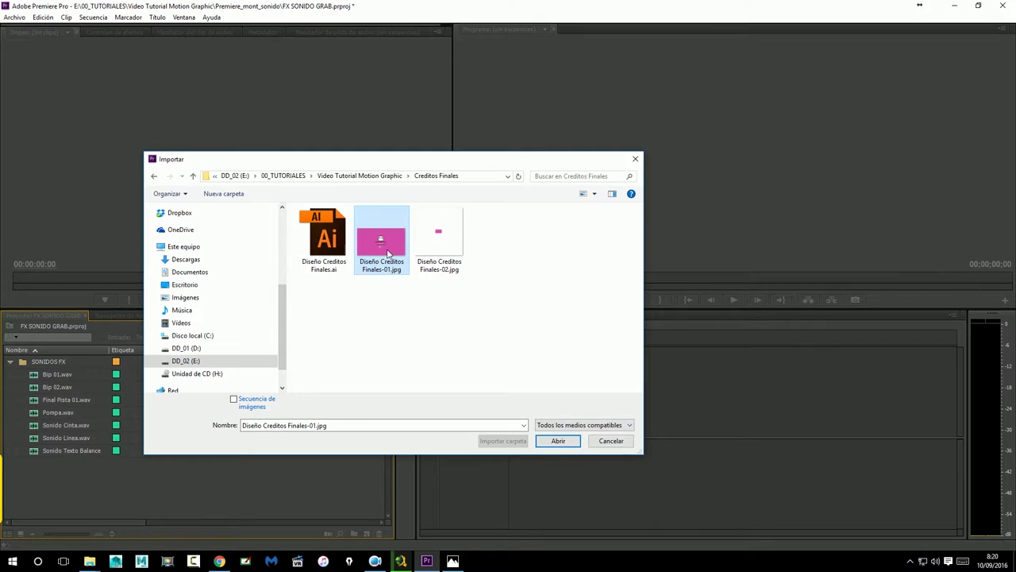
left_click(558, 442)
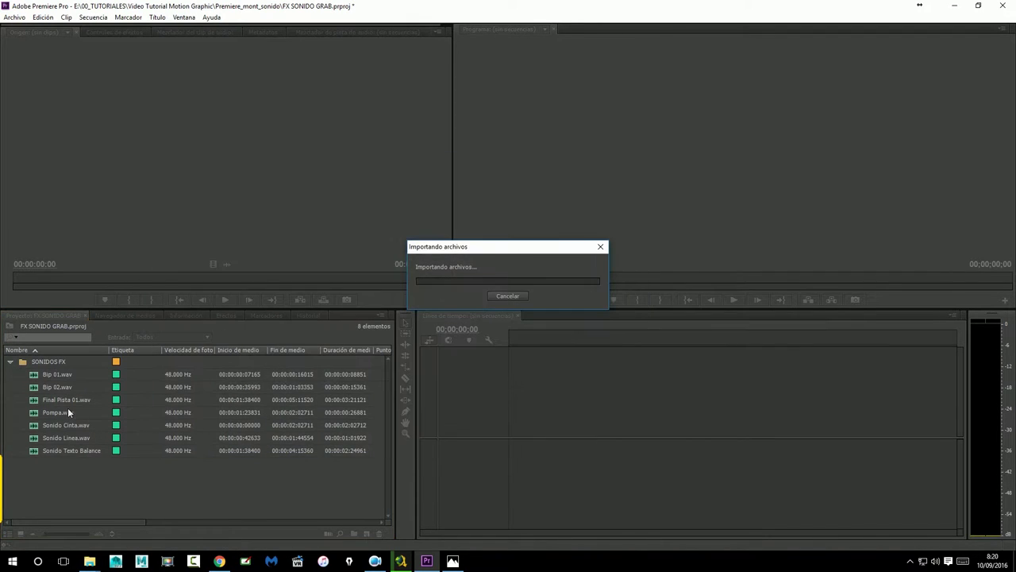
Step: Import the Render_After efect frames as the Diseño Cabecera_00000.jpg image sequence
right_click(91, 492)
left_click(126, 454)
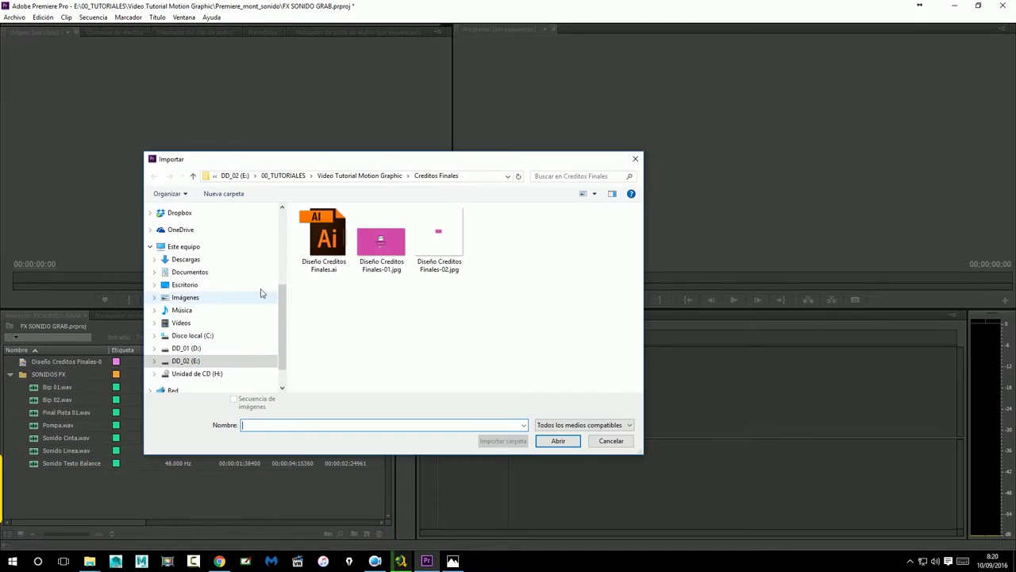
left_click(365, 177)
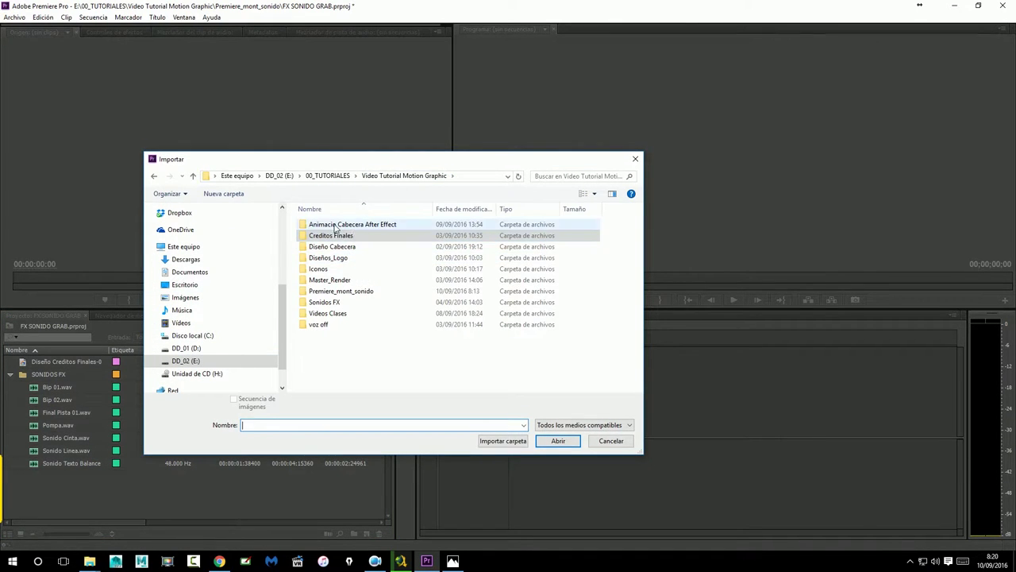
double_click(346, 224)
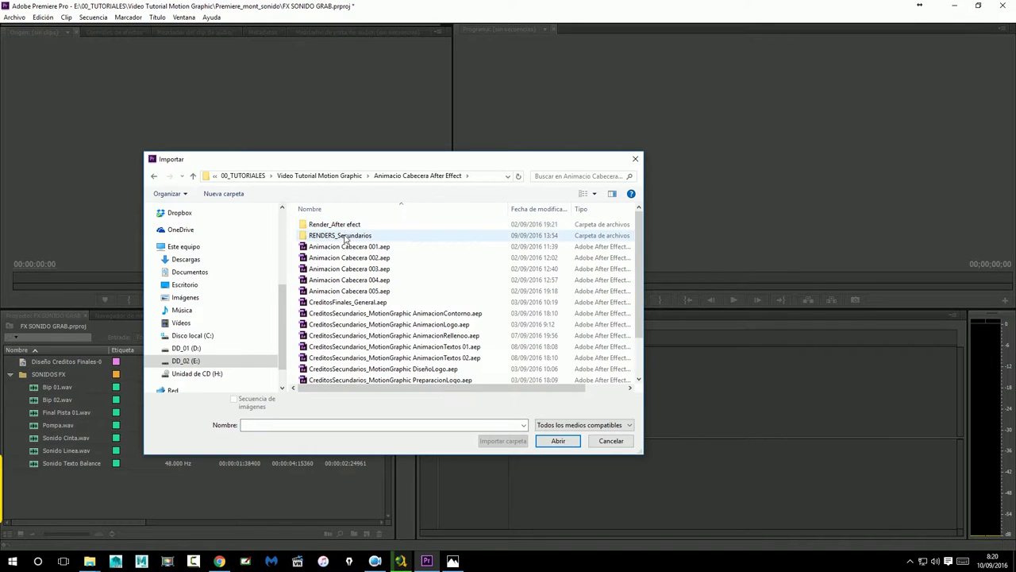
double_click(349, 225)
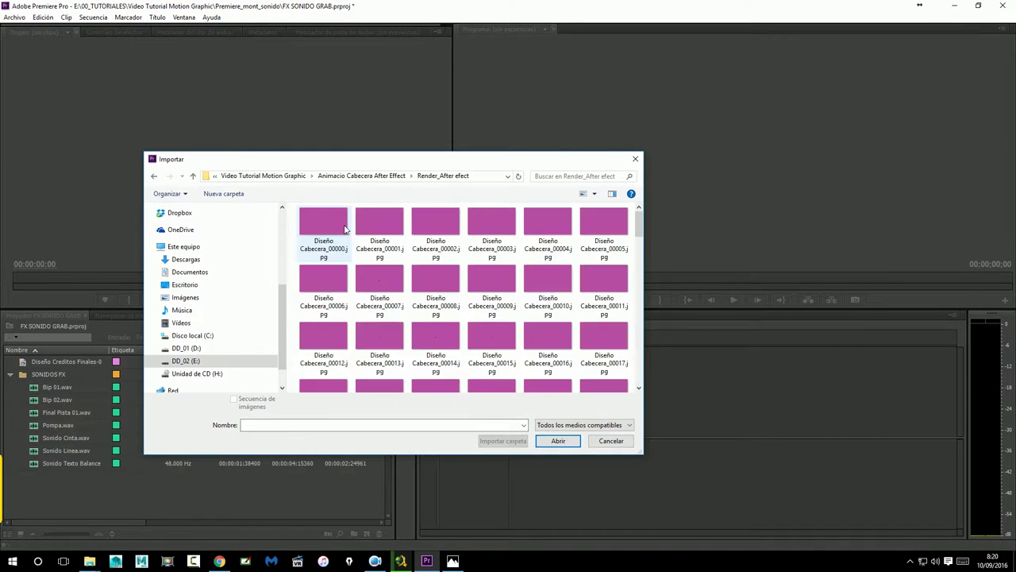
mouse_move(639, 225)
left_mouse_down()
mouse_move(639, 255)
mouse_move(638, 217)
left_mouse_up()
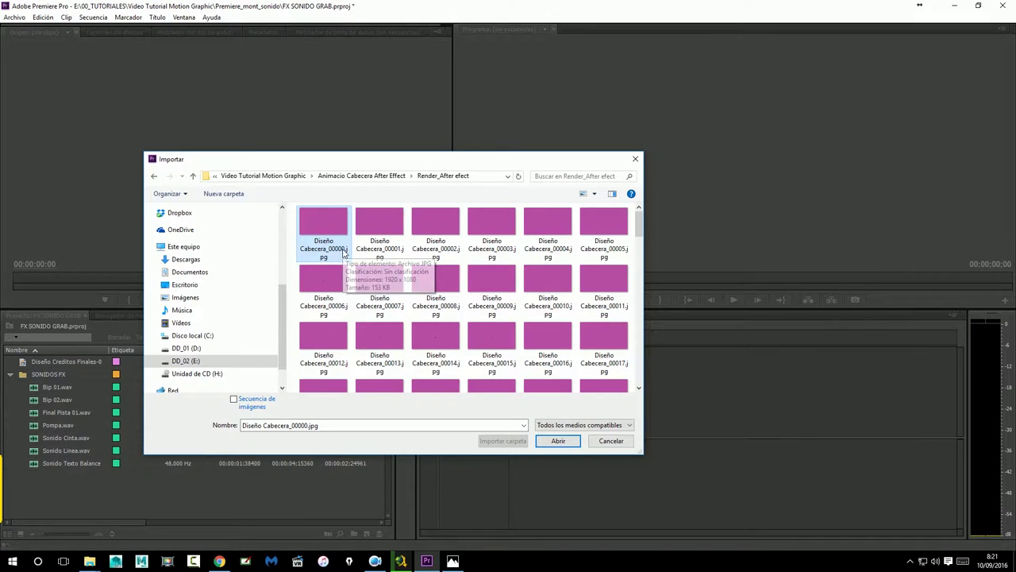
left_click(234, 399)
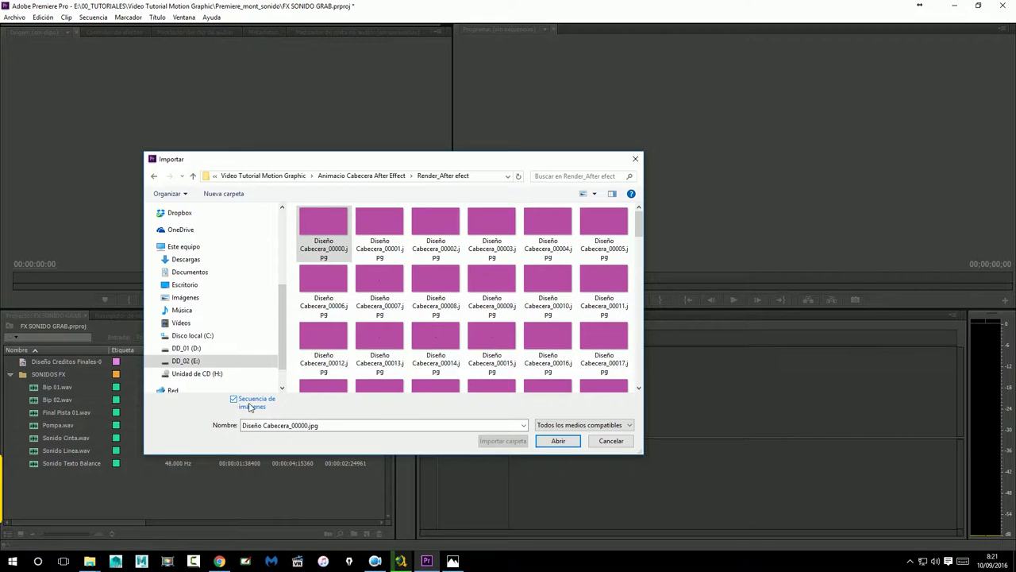
left_click(558, 441)
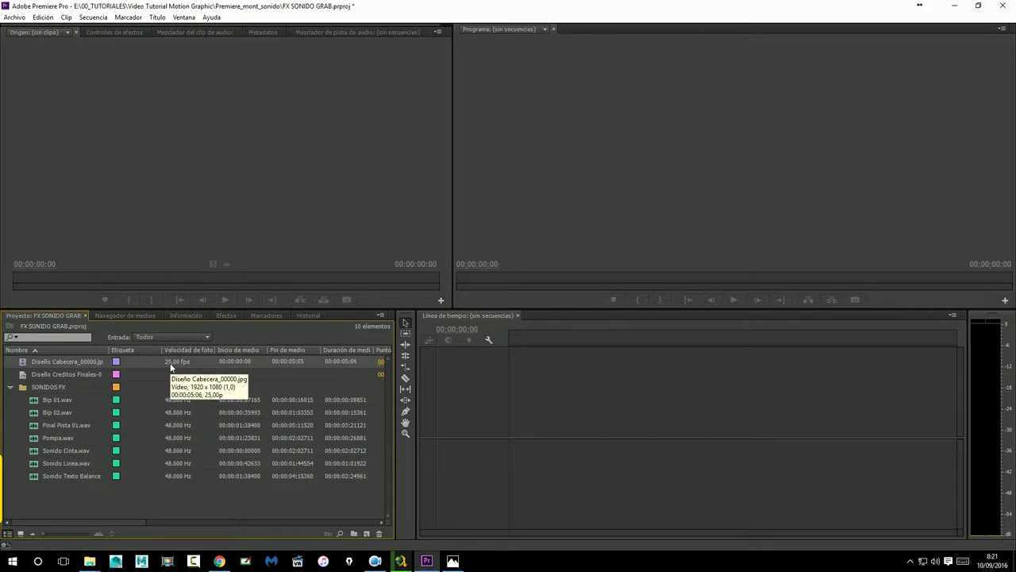
left_click(87, 364)
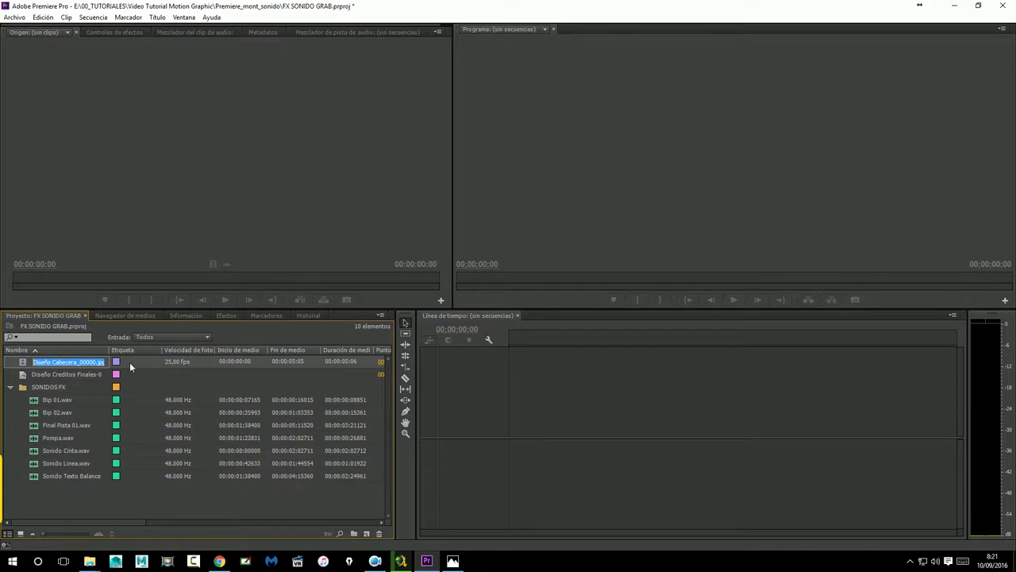
left_click(130, 364)
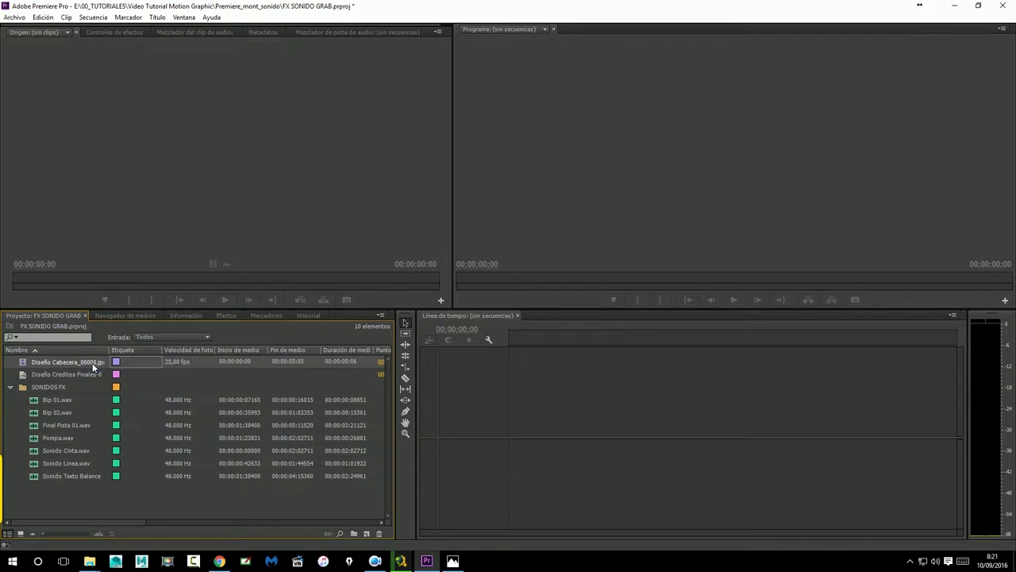
left_click(60, 364)
left_click(60, 365)
right_click(52, 363)
left_click(32, 373)
left_click(49, 367)
left_click(98, 364)
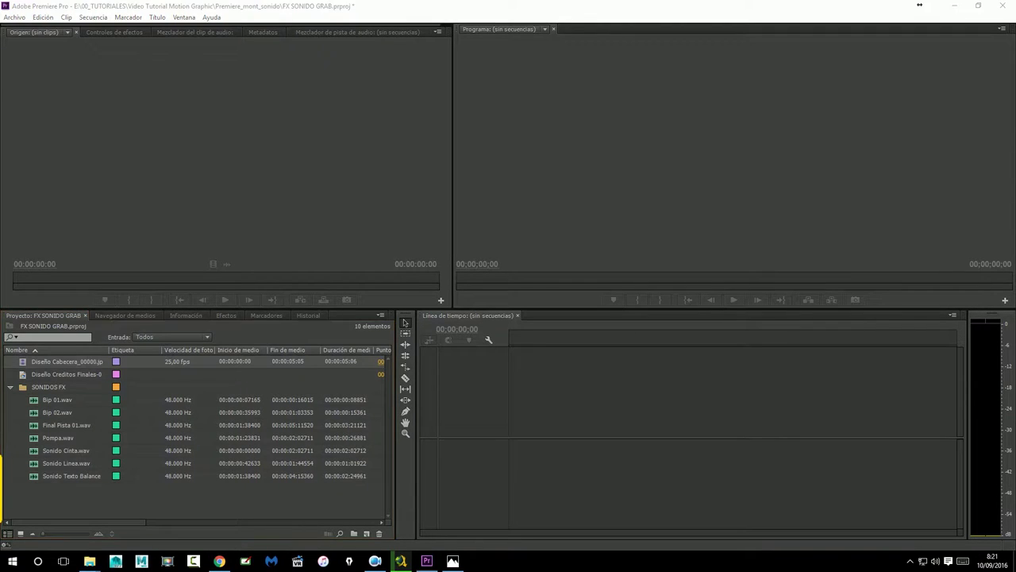
right_click(77, 363)
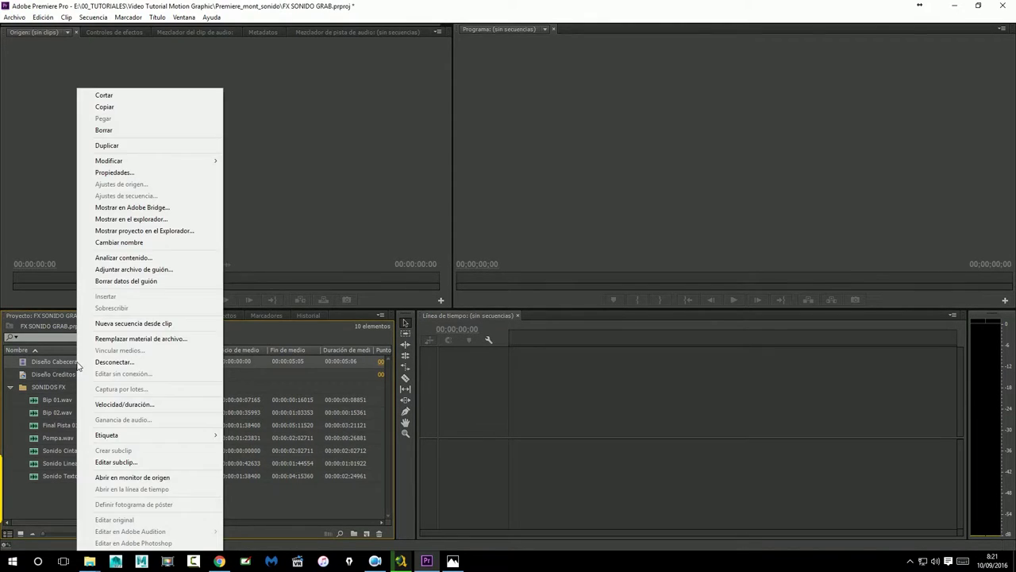
mouse_move(127, 165)
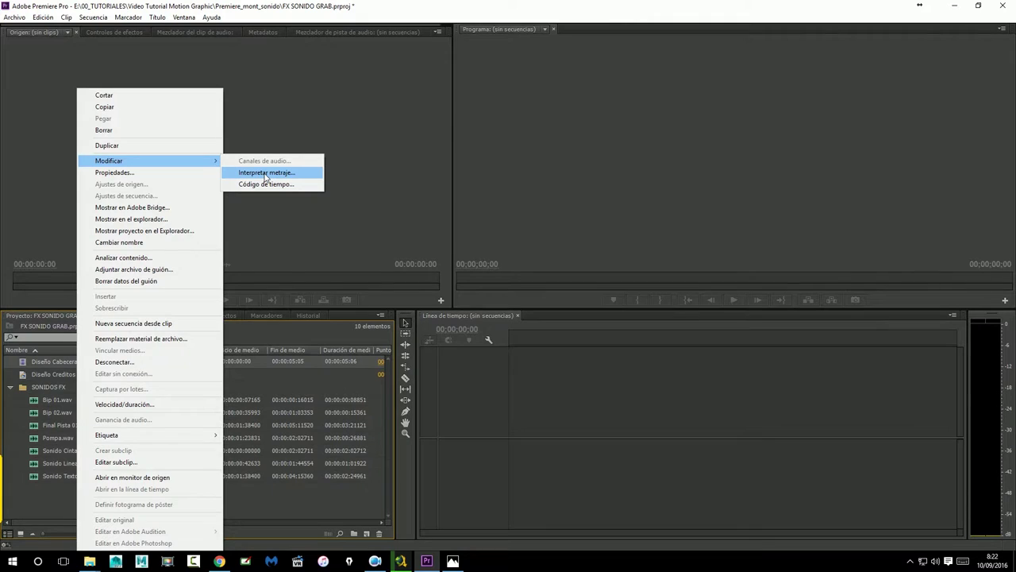
left_click(265, 175)
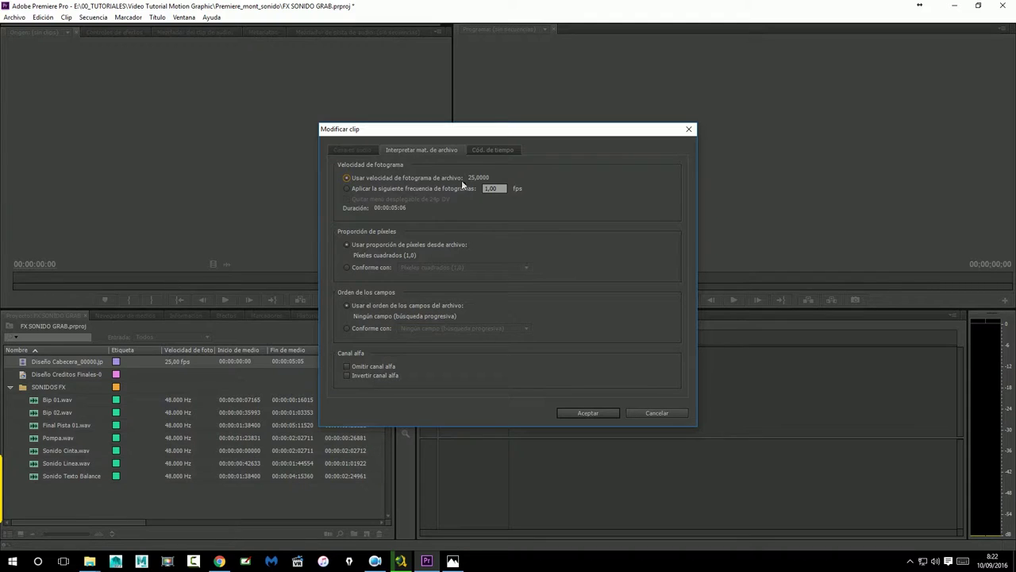
left_click(353, 188)
left_click(670, 414)
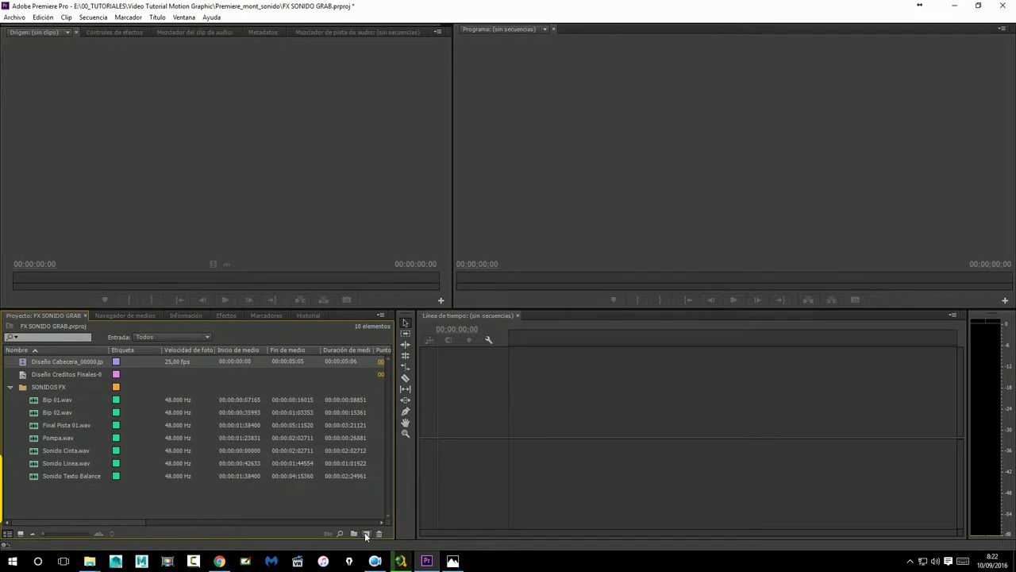
Step: Start a new sequence and view its DV PAL, 25 fps settings on the Ajustes tab
left_click(366, 534)
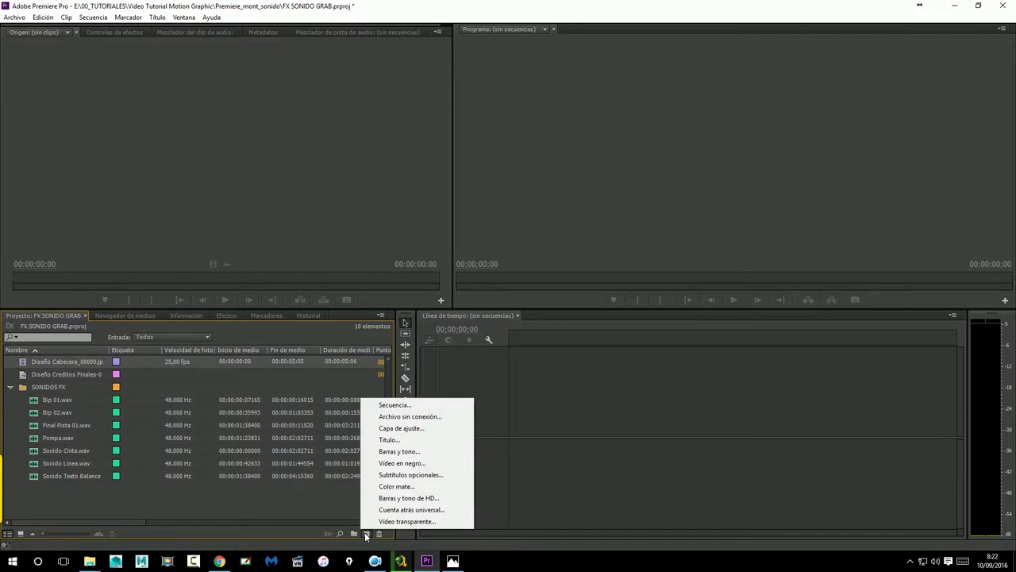
left_click(401, 405)
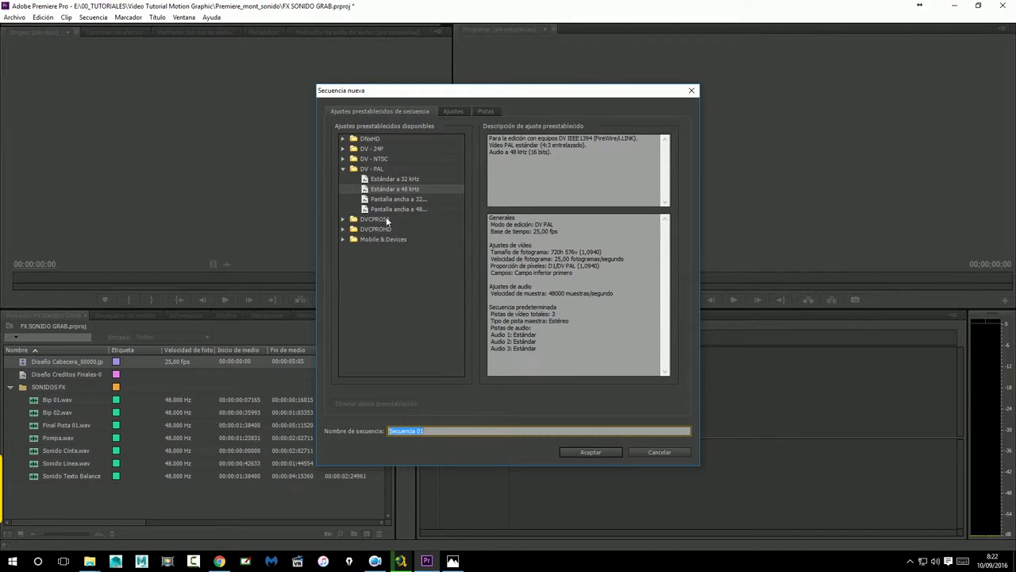
left_click(451, 111)
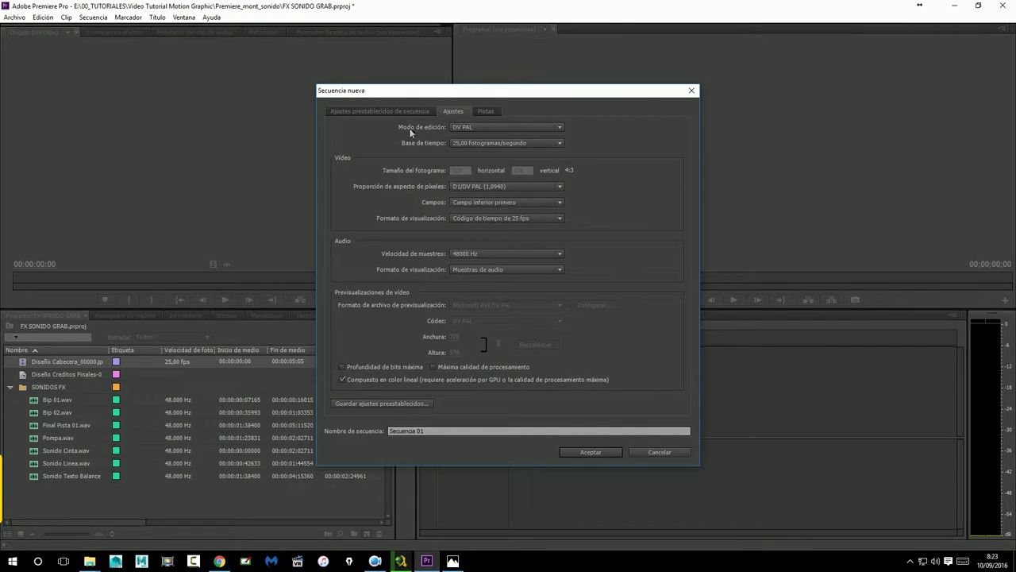
Step: Switch the editing mode to Personalizar, keep 25 fps, and set the frame size to 1920×1080
left_click(470, 126)
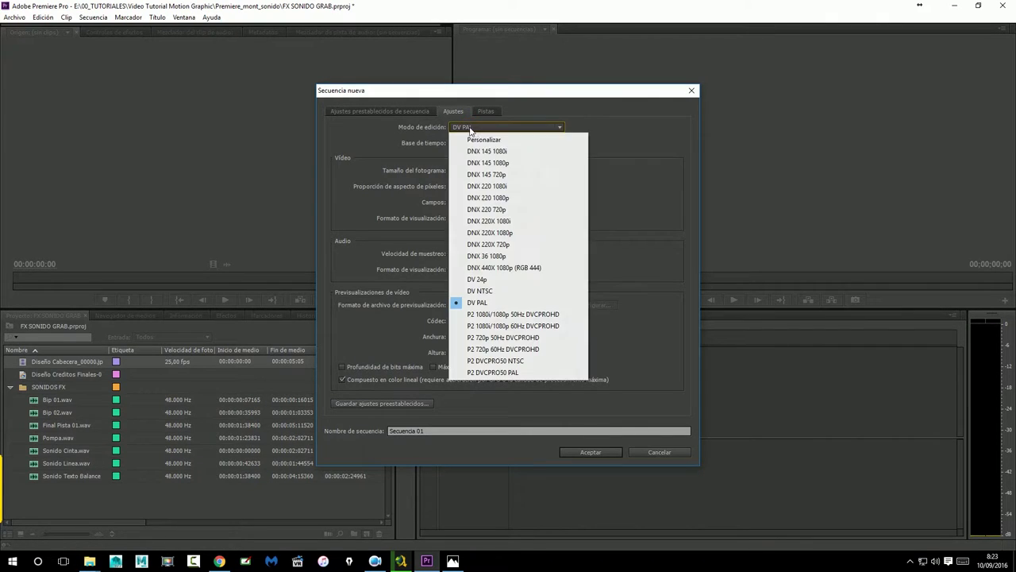
left_click(517, 143)
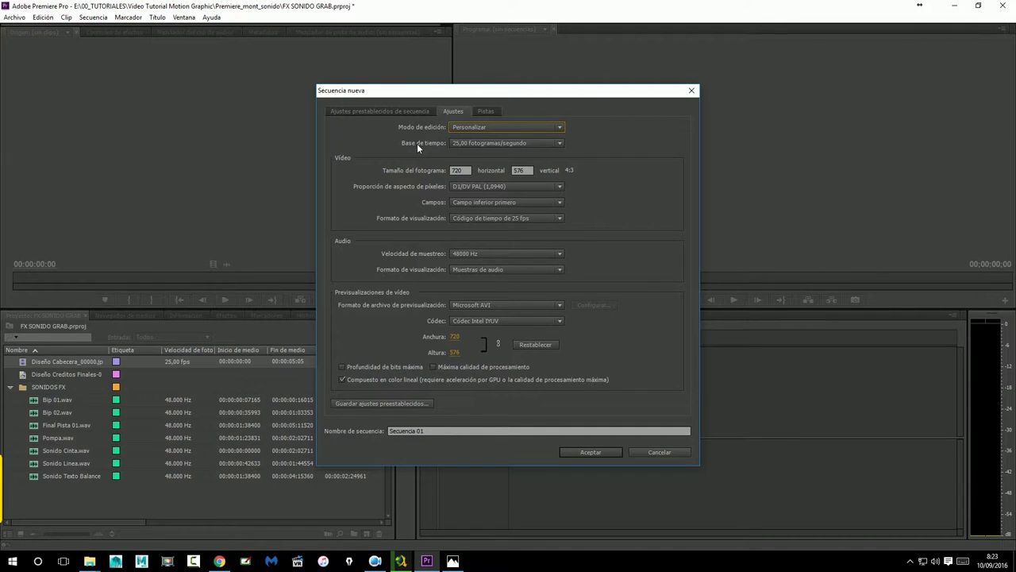
left_click(487, 145)
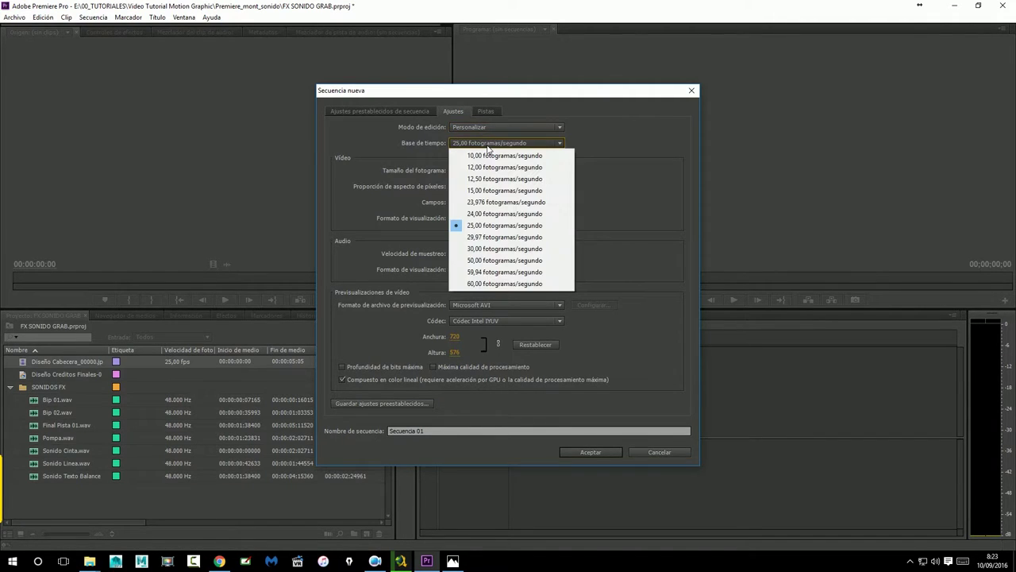
left_click(432, 151)
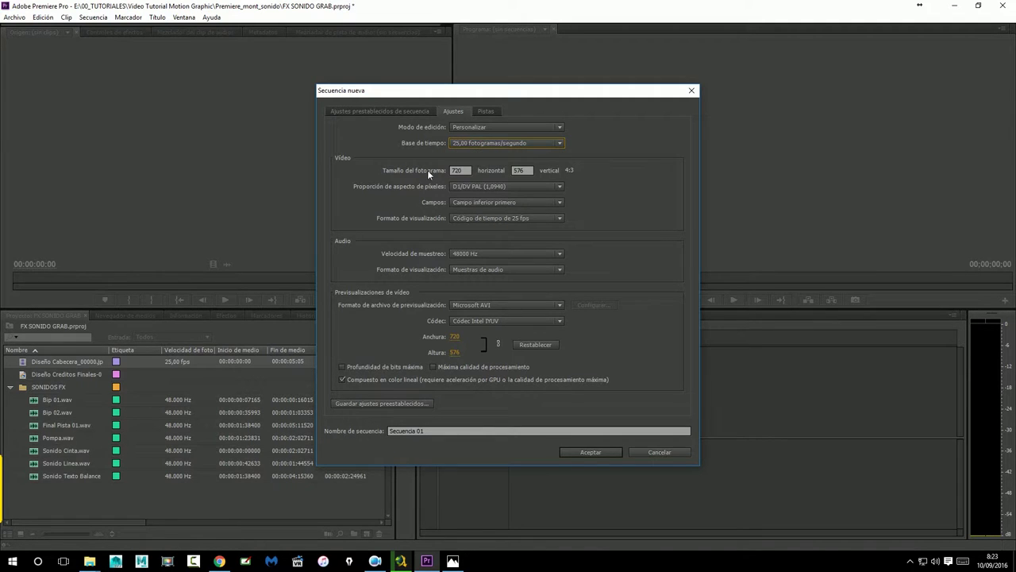
left_click(468, 171)
left_click_drag(463, 170, 451, 171)
type("19")
left_click(529, 171)
type("10")
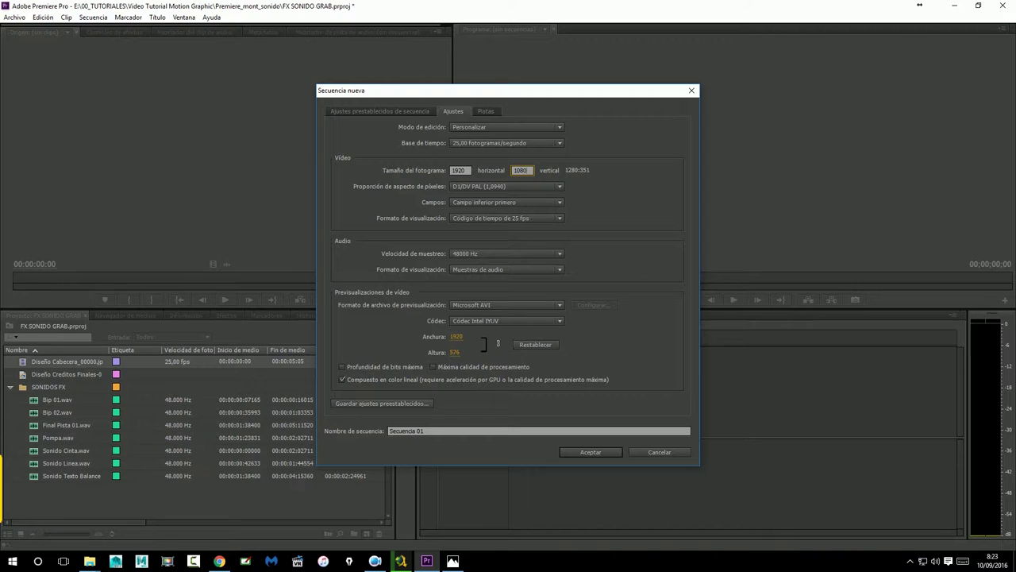
left_click(611, 192)
Step: Set fields to Ningún campo and preview width to 720, then create Secuencia 01
left_click(472, 203)
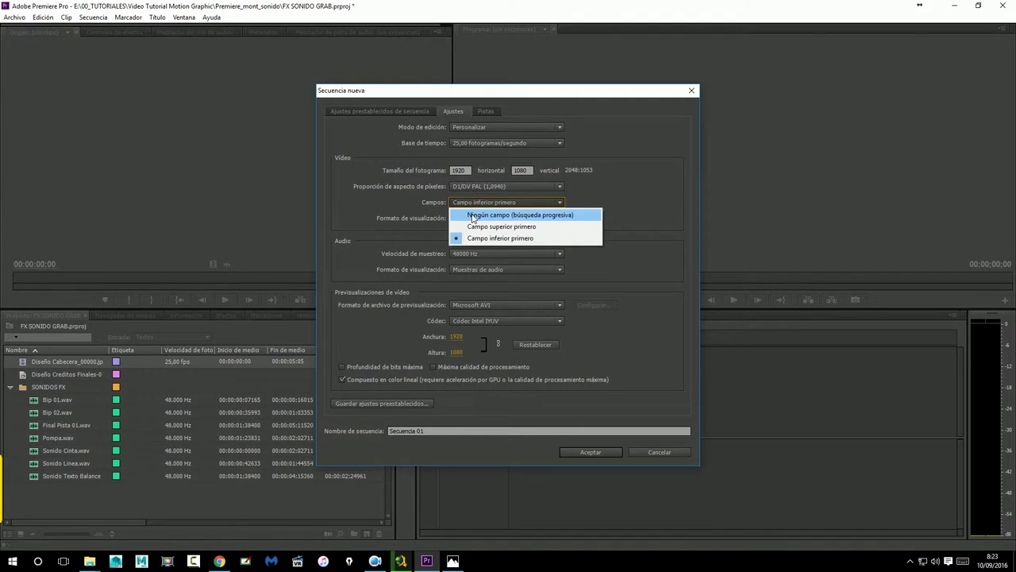
left_click(474, 216)
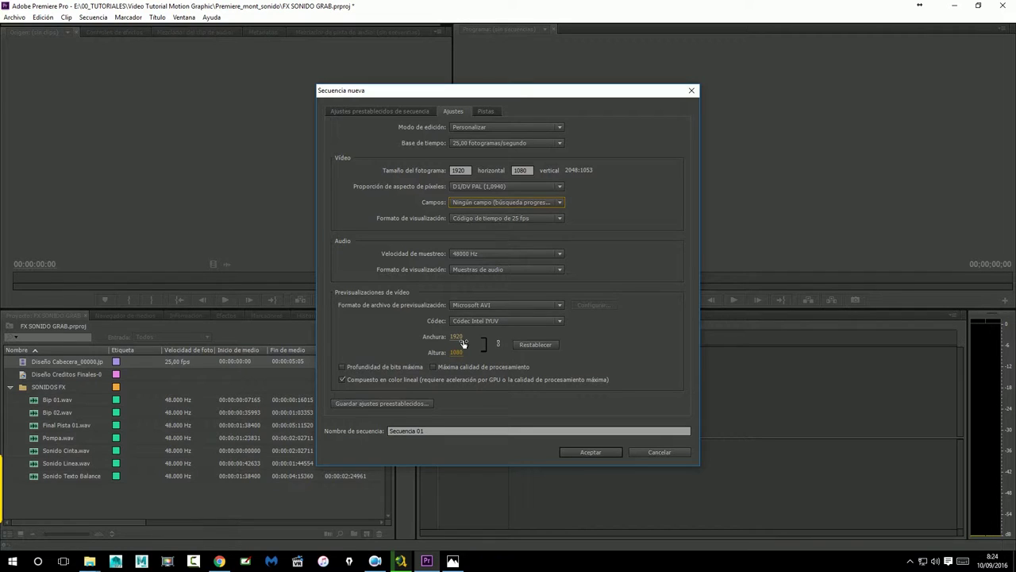
left_click(463, 342)
type("7")
type("20")
key("Return")
left_click(573, 450)
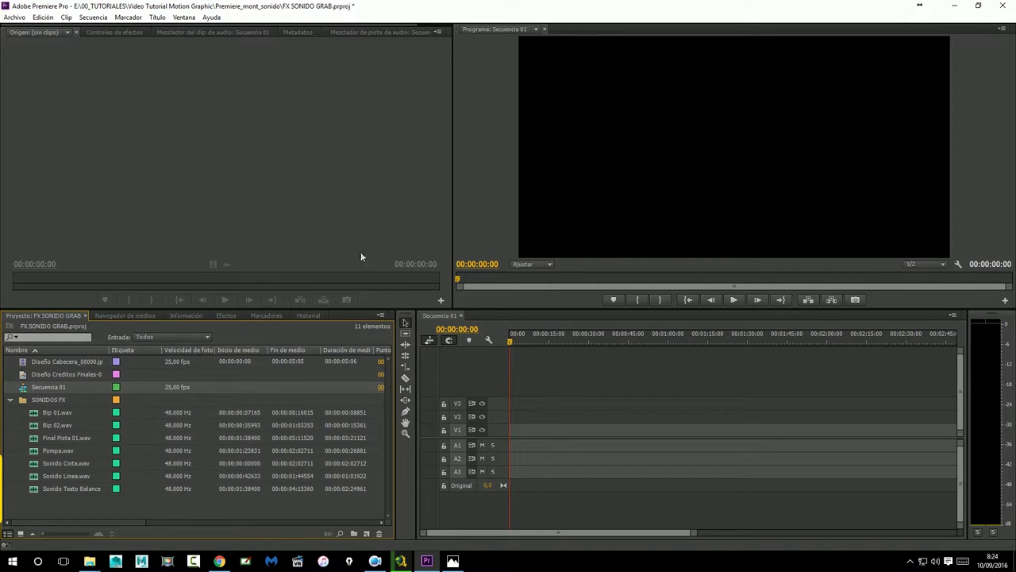
left_click(25, 365)
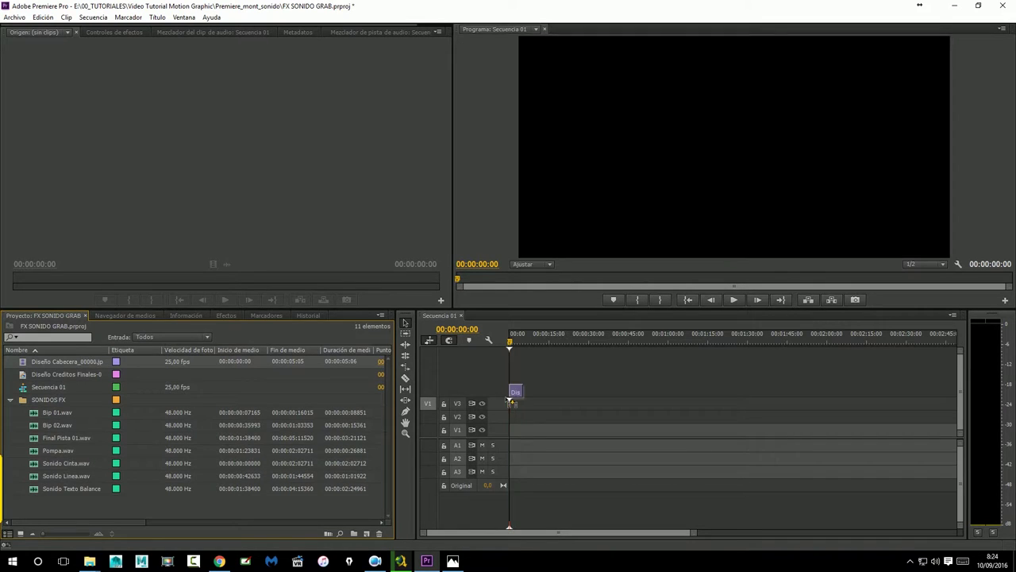
left_click_drag(83, 374, 511, 452)
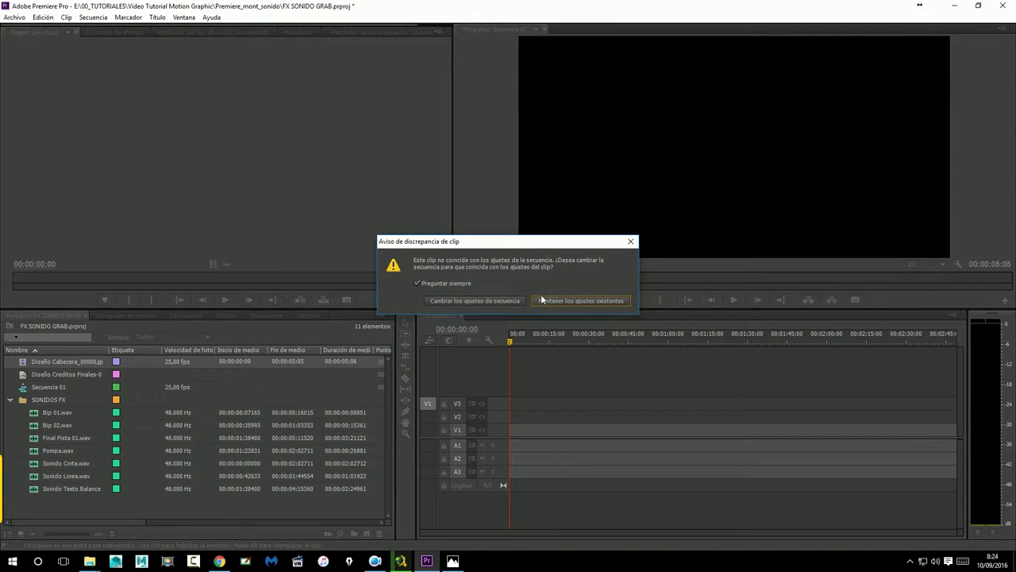
left_click(631, 242)
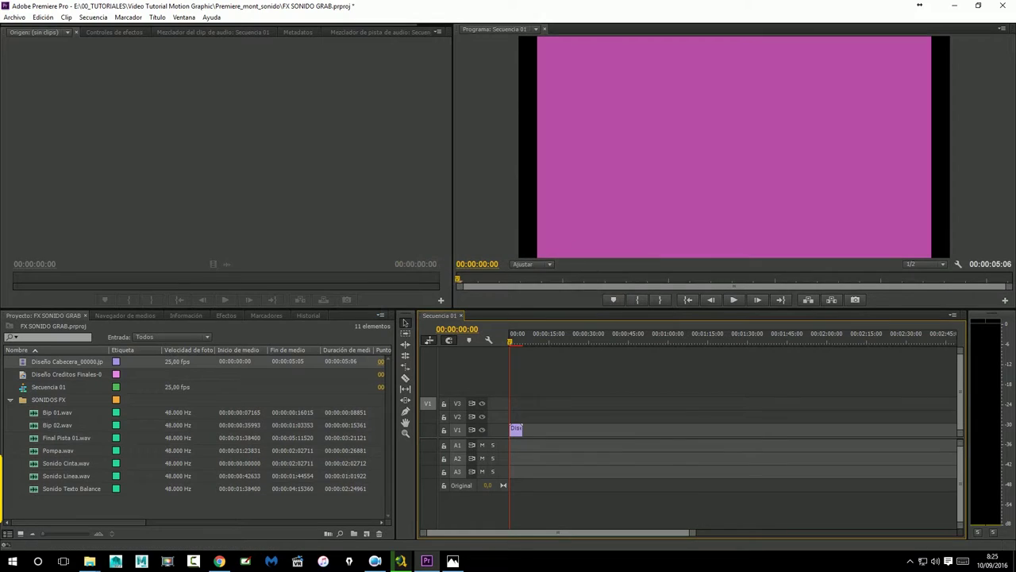
left_click(516, 429)
key("Delete")
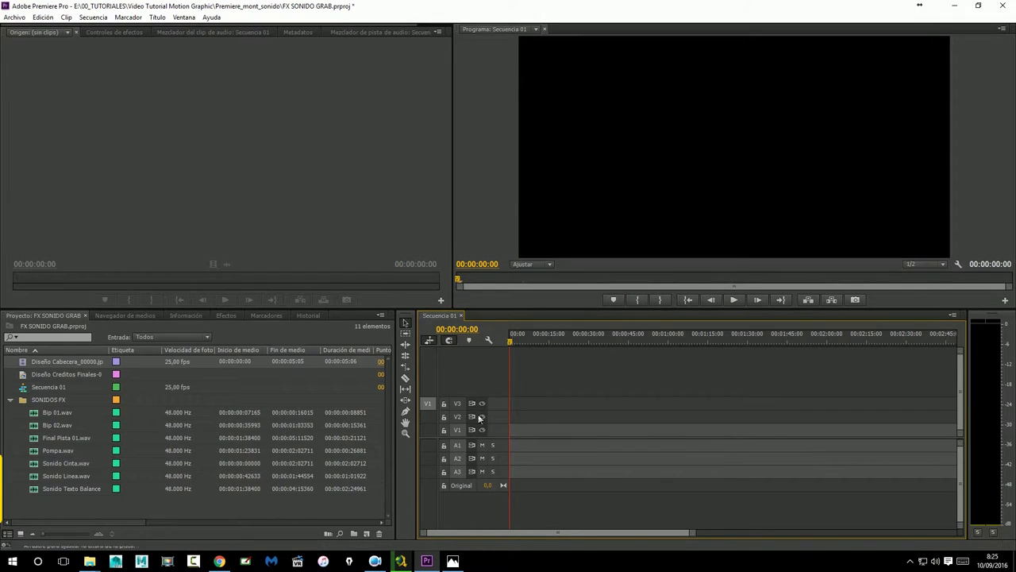
left_click(80, 362)
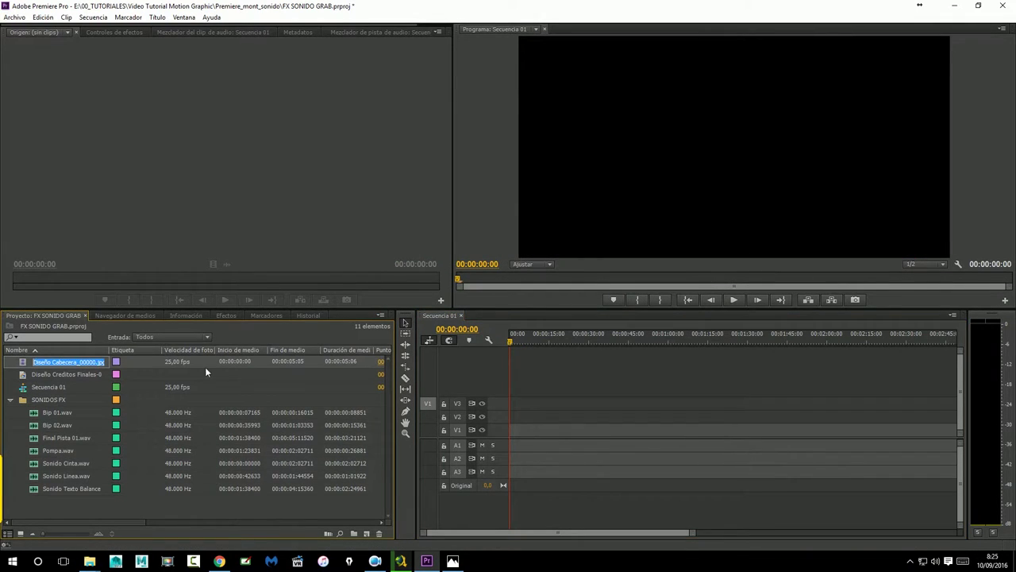
left_click(23, 365)
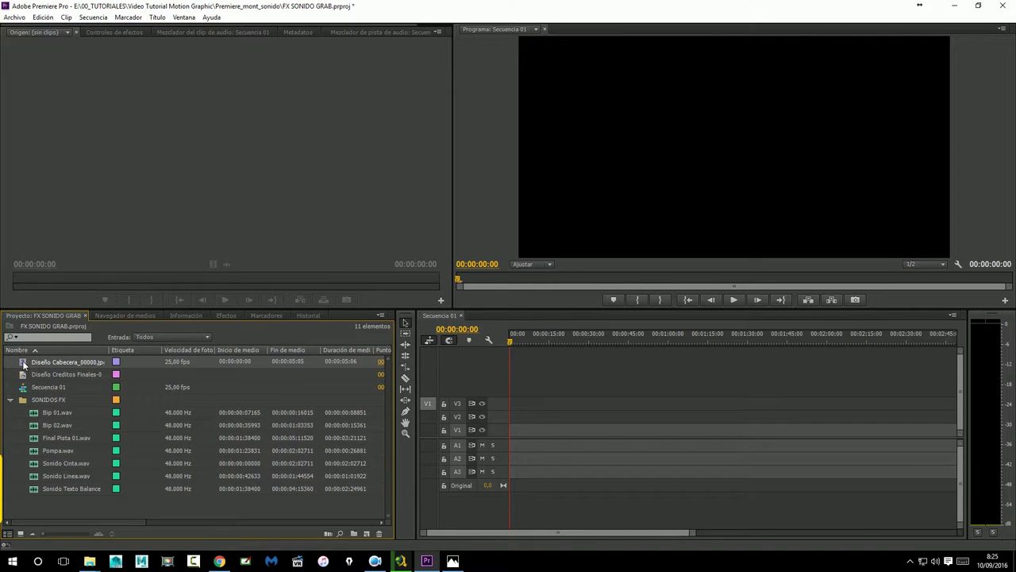
right_click(24, 365)
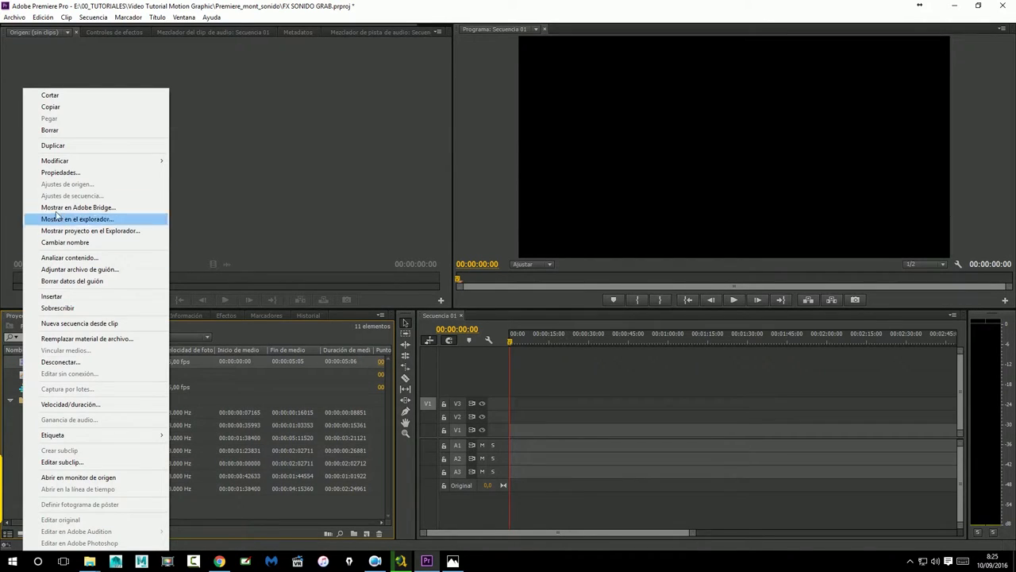
left_click(59, 172)
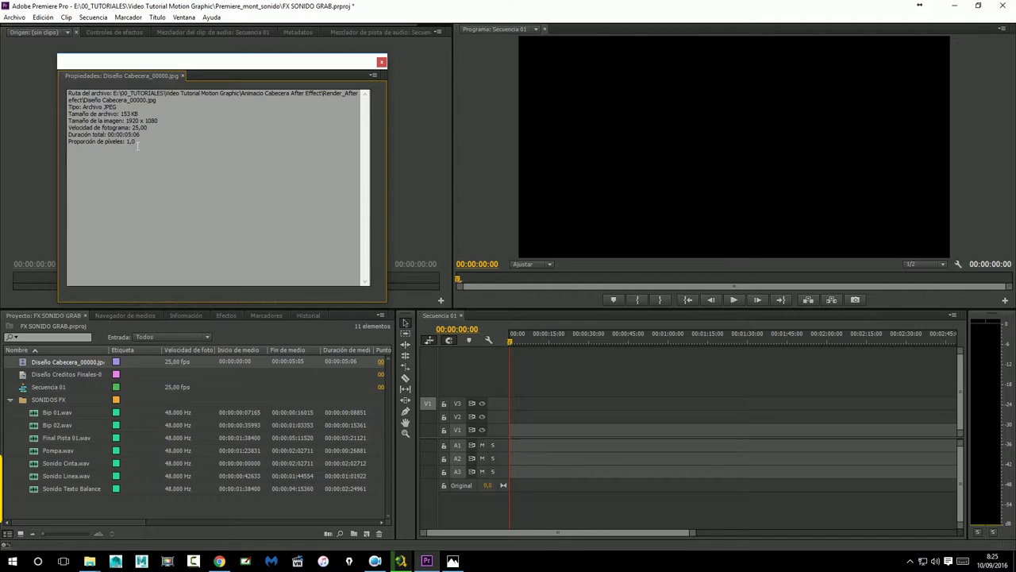
left_click(382, 62)
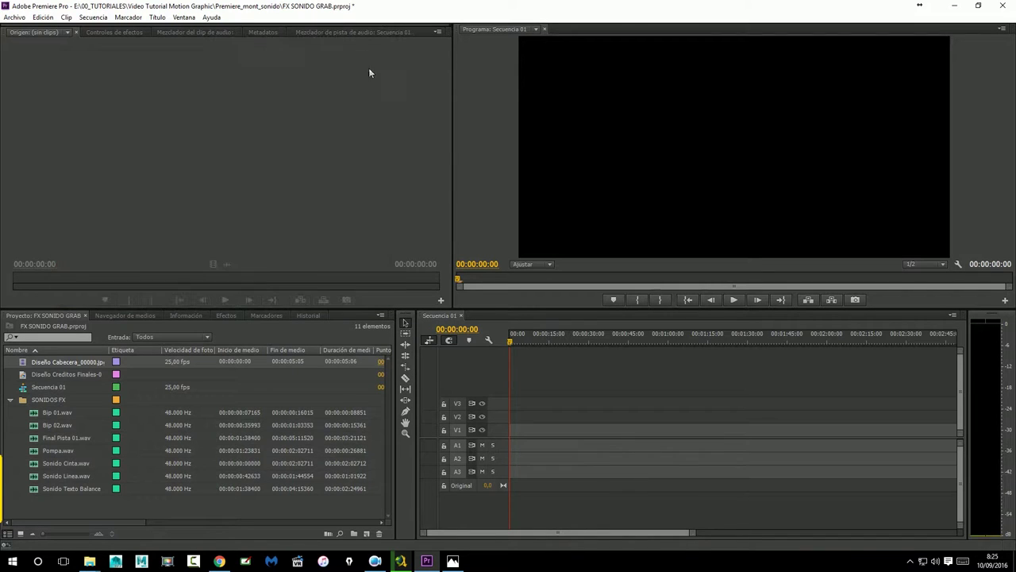
left_click(23, 389)
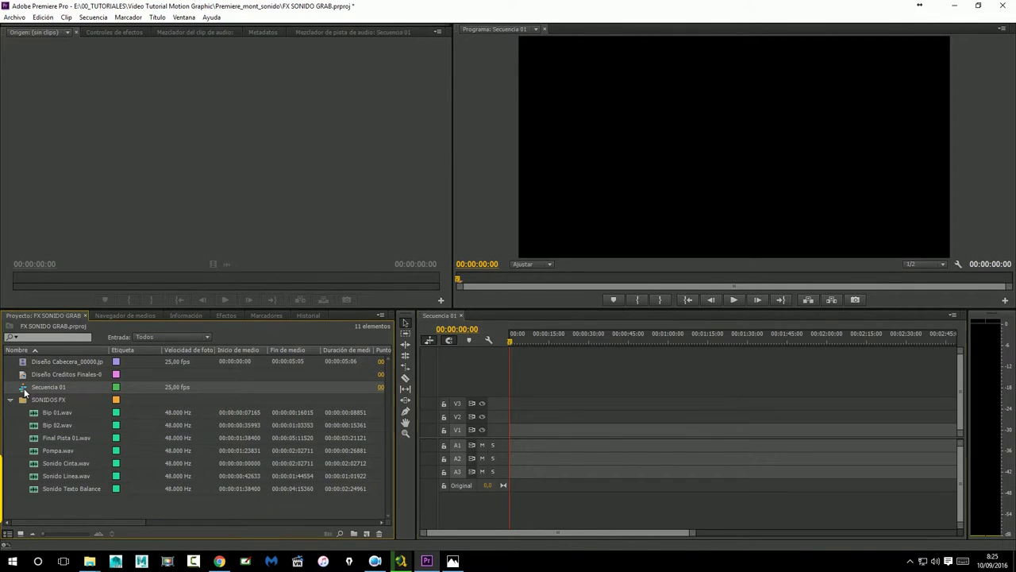
double_click(25, 389)
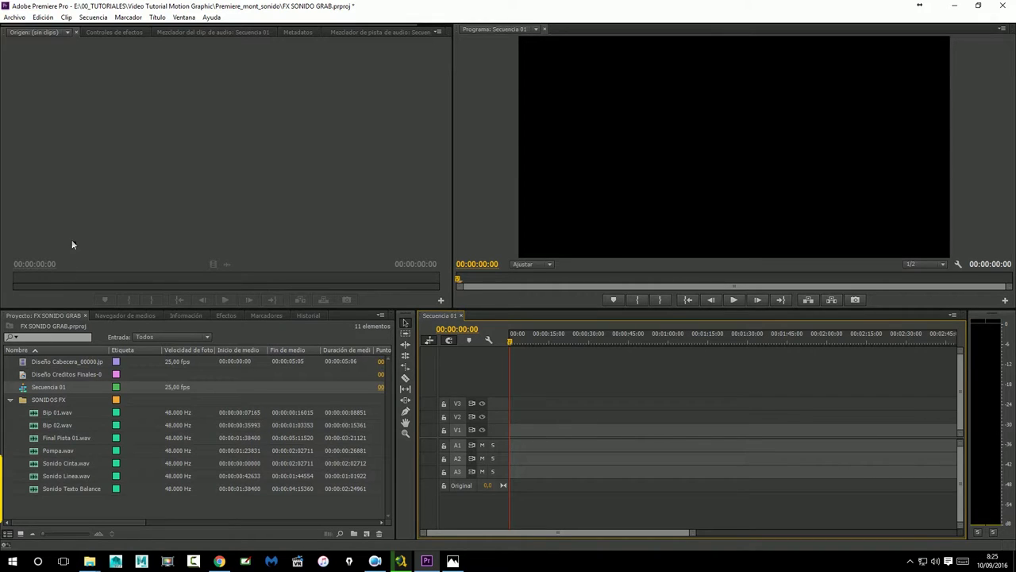
left_click(91, 18)
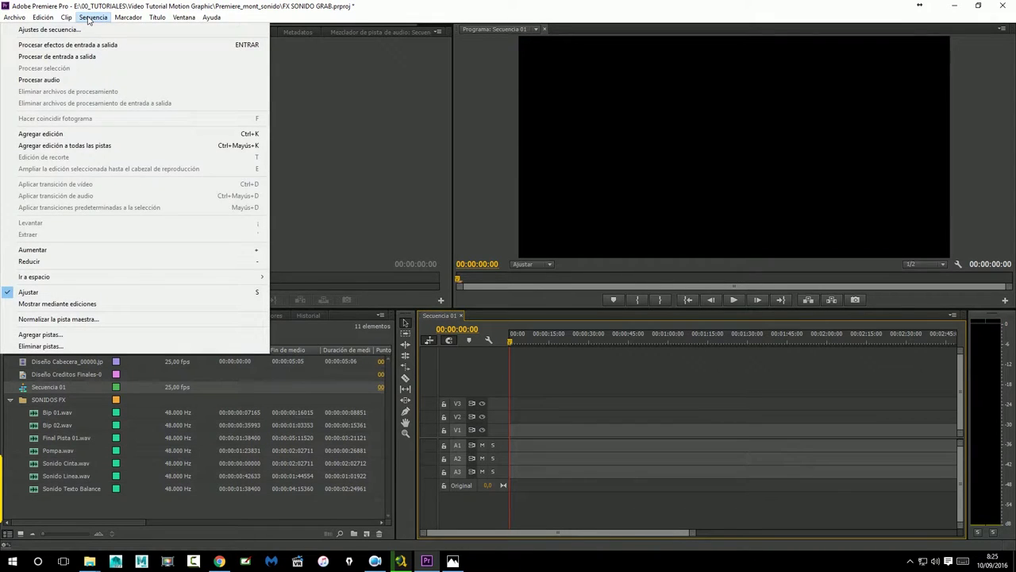
left_click(89, 20)
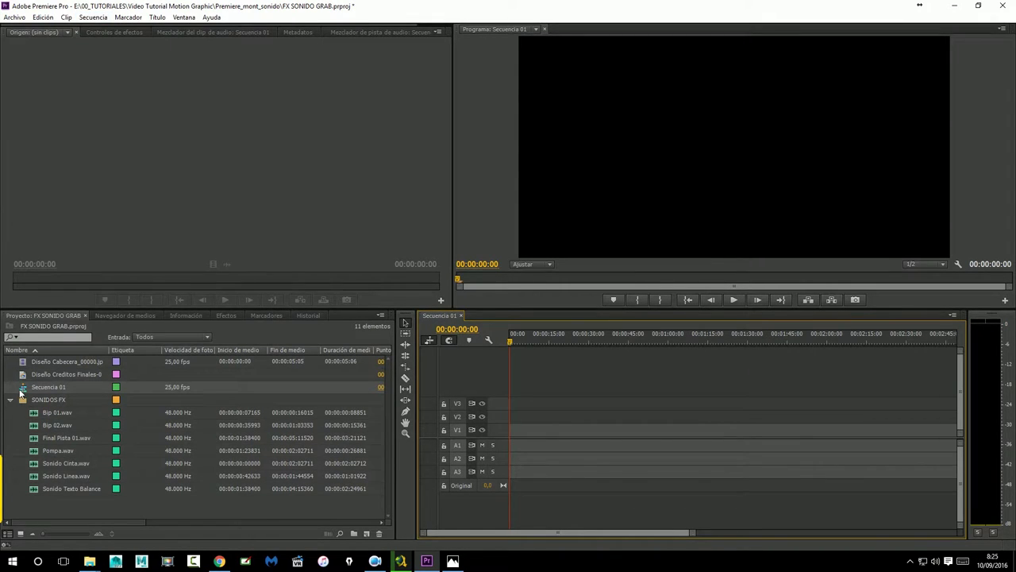
left_click(96, 18)
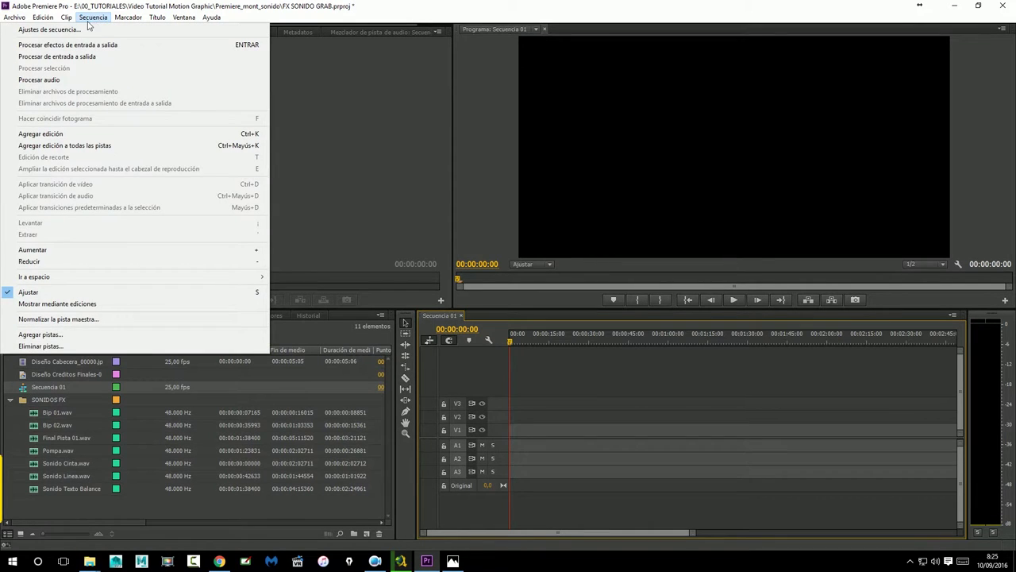
left_click(67, 31)
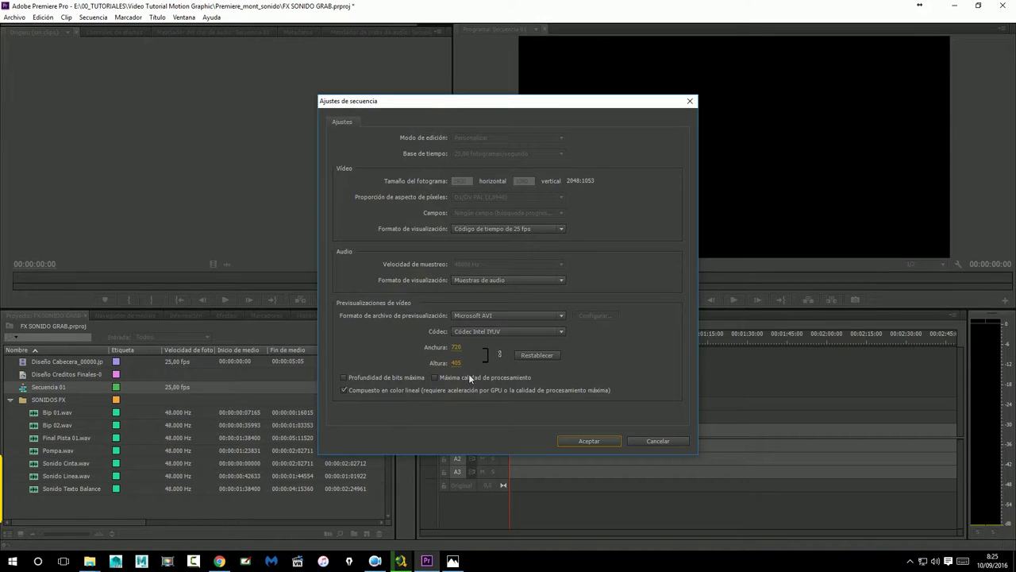
left_click(670, 443)
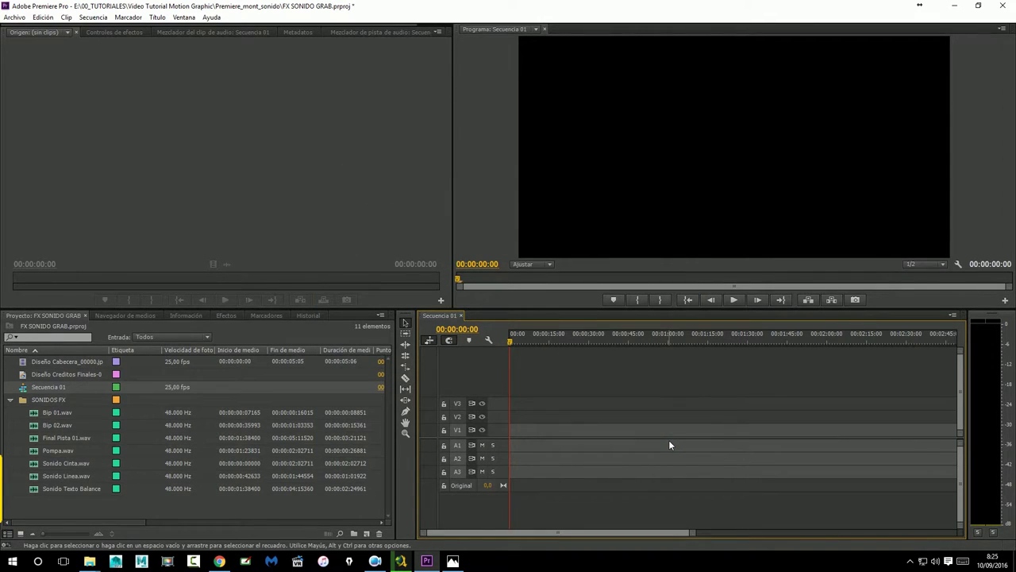
Step: Delete Secuencia 01 and build a new sequence from the Diseño Cabecera_00000.jpg clip
left_click(25, 389)
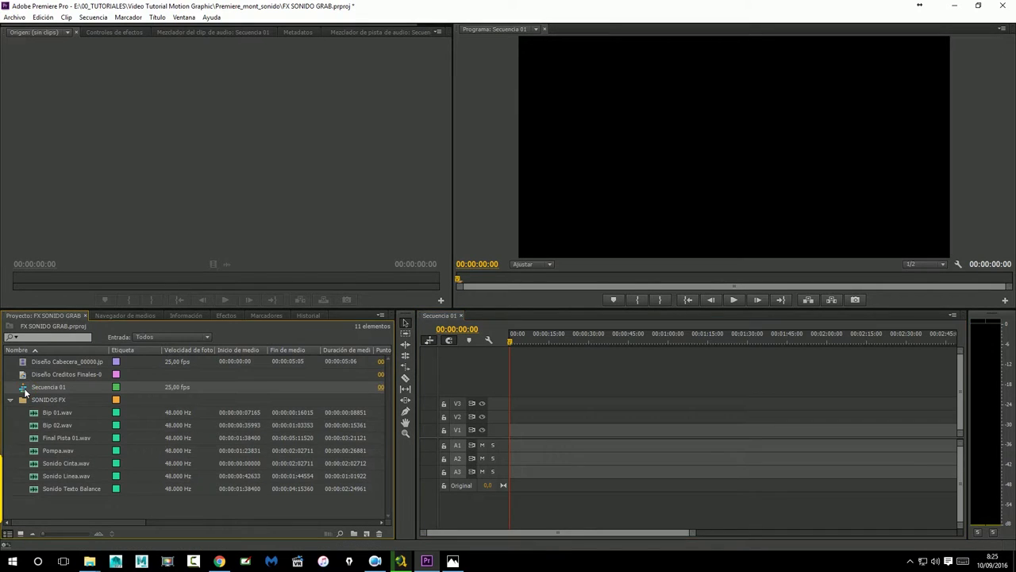
key("Delete")
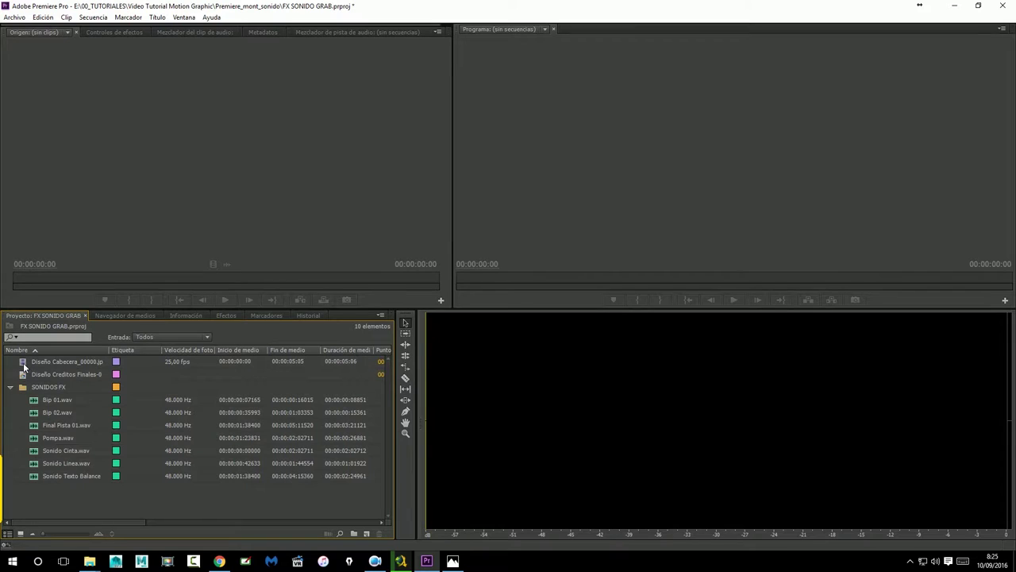
left_click(23, 364)
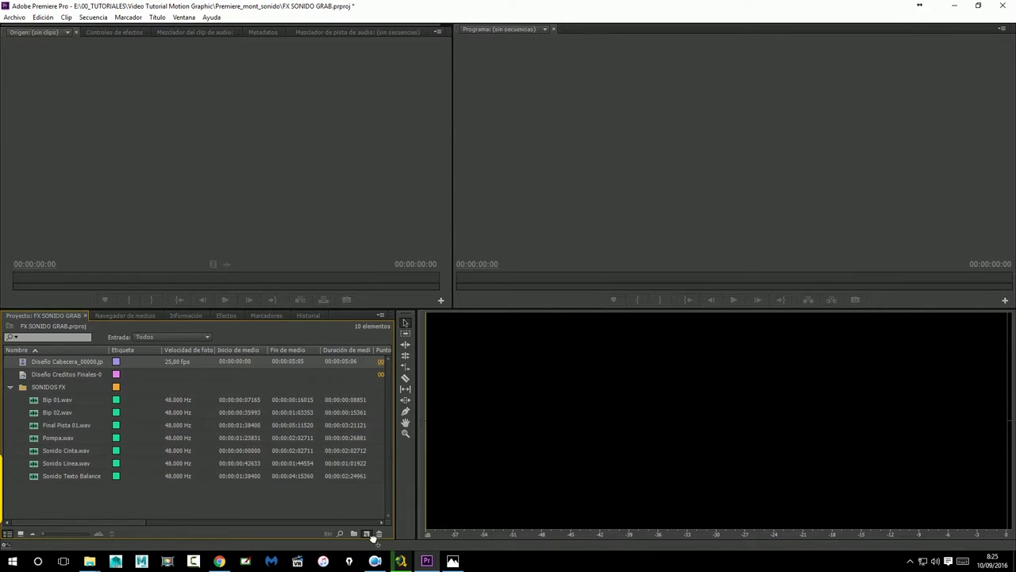
left_click_drag(373, 539, 368, 534)
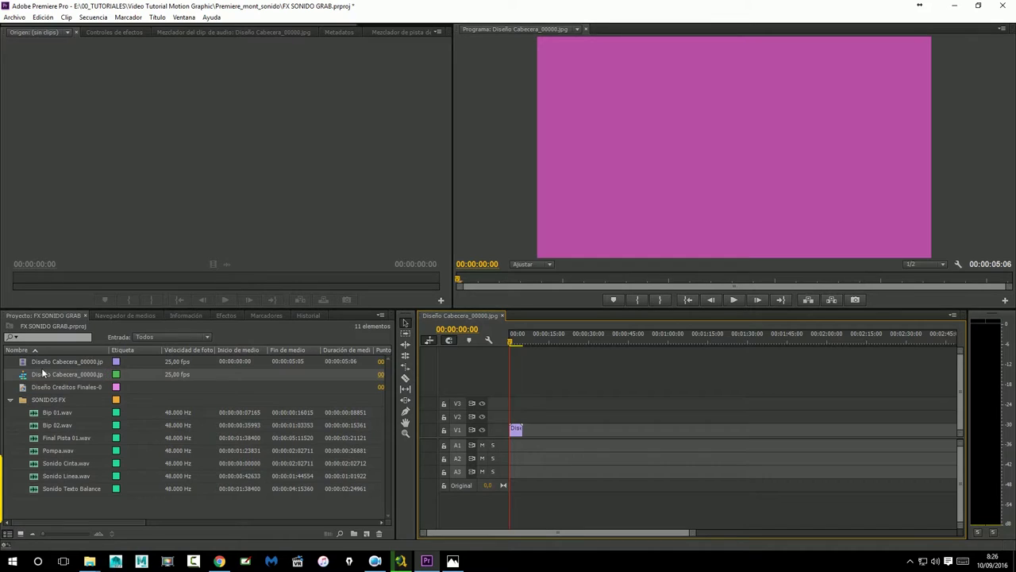
Step: Place the end-credits image on V1 after the header clip
left_click(27, 364)
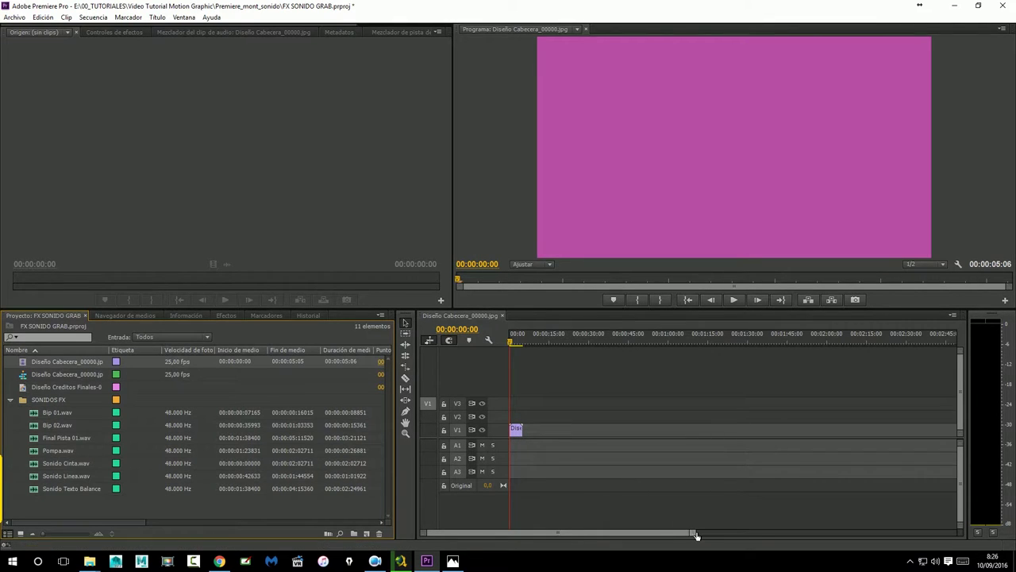
left_click_drag(696, 534, 649, 533)
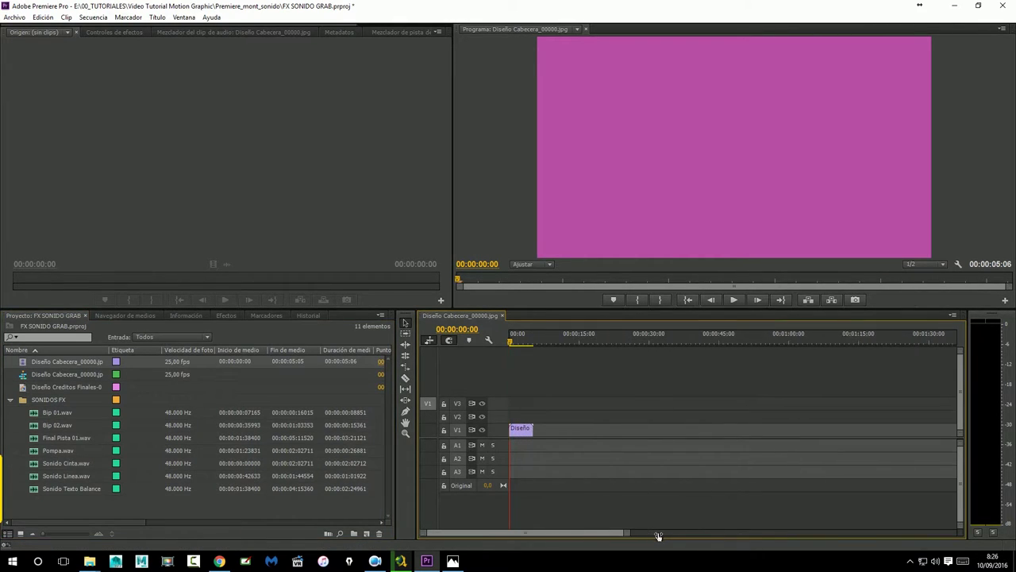
left_click(25, 389)
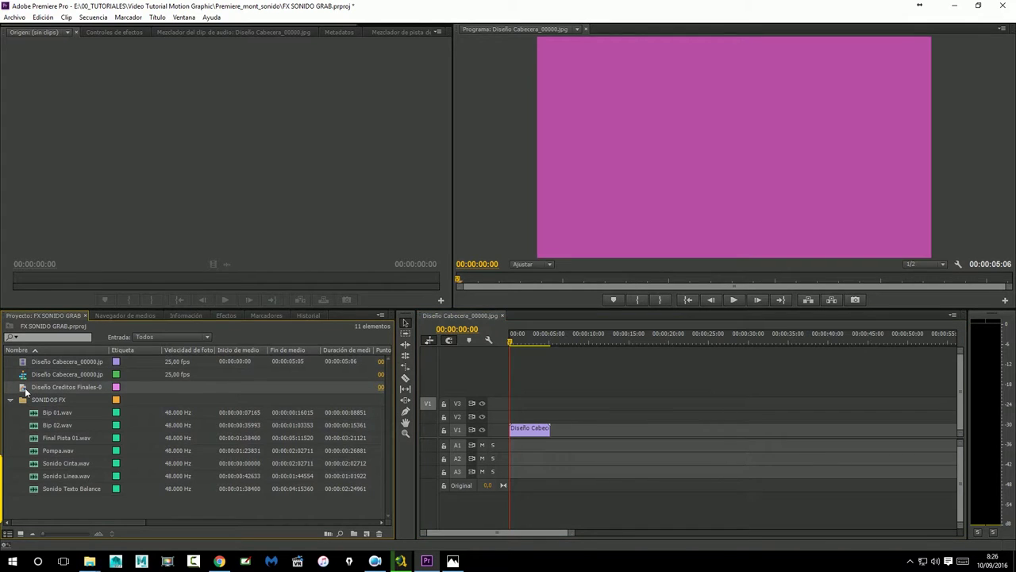
left_click_drag(26, 391, 561, 433)
Step: Scrub through the header animation and delete the end-credits clip from V1
left_click(515, 342)
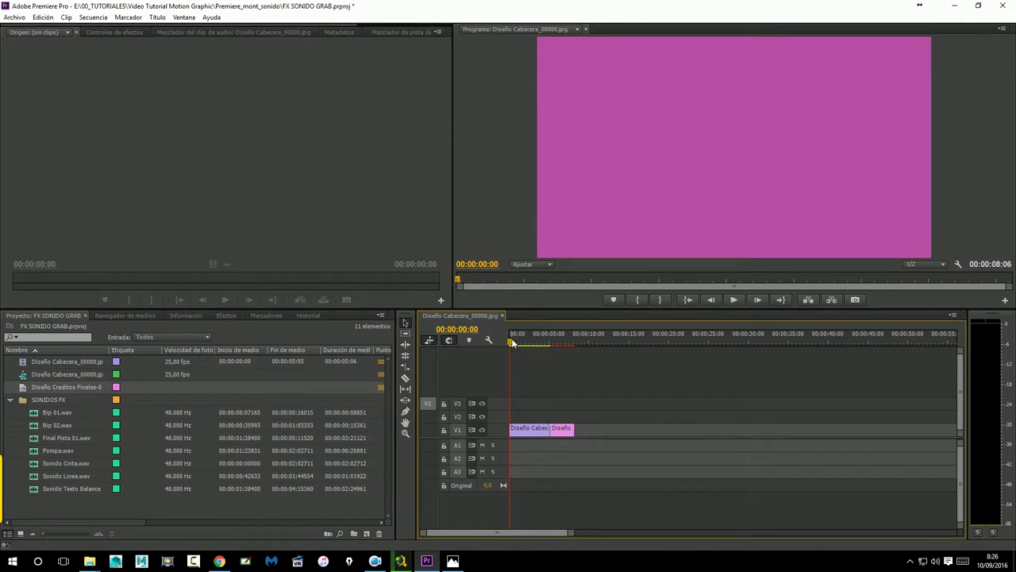
left_click_drag(516, 342, 558, 344)
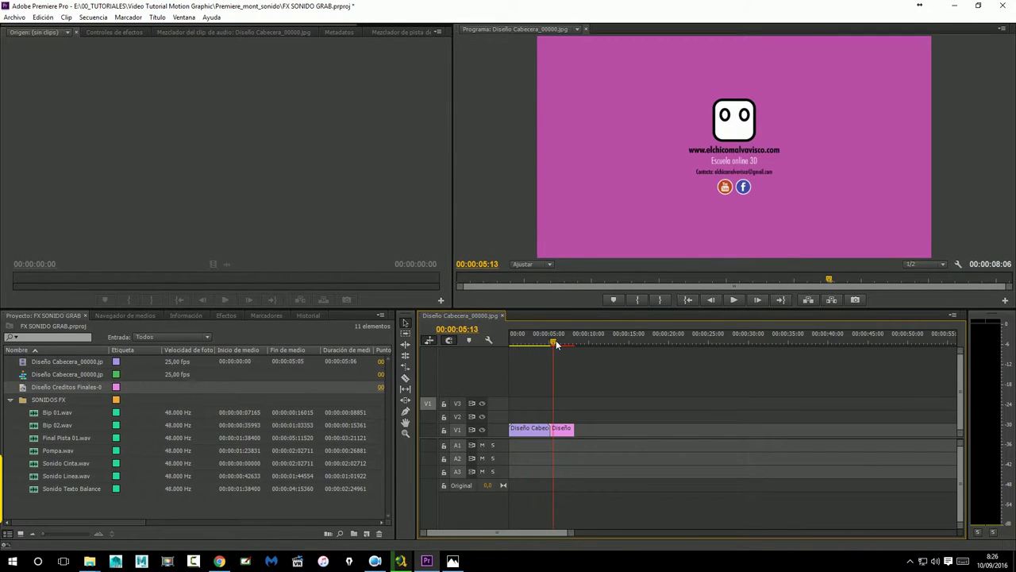
left_click_drag(558, 344, 561, 343)
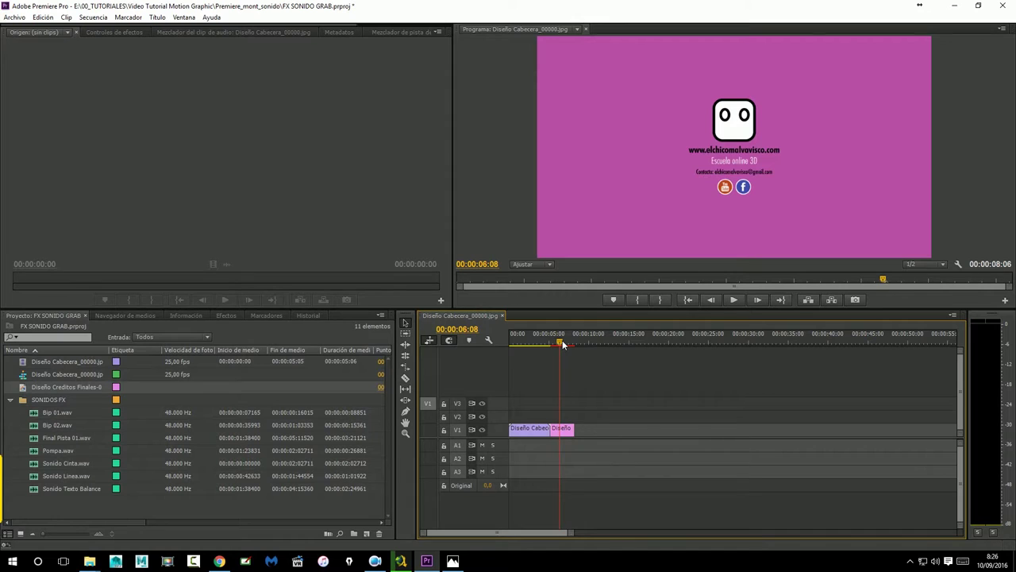
left_click(566, 429)
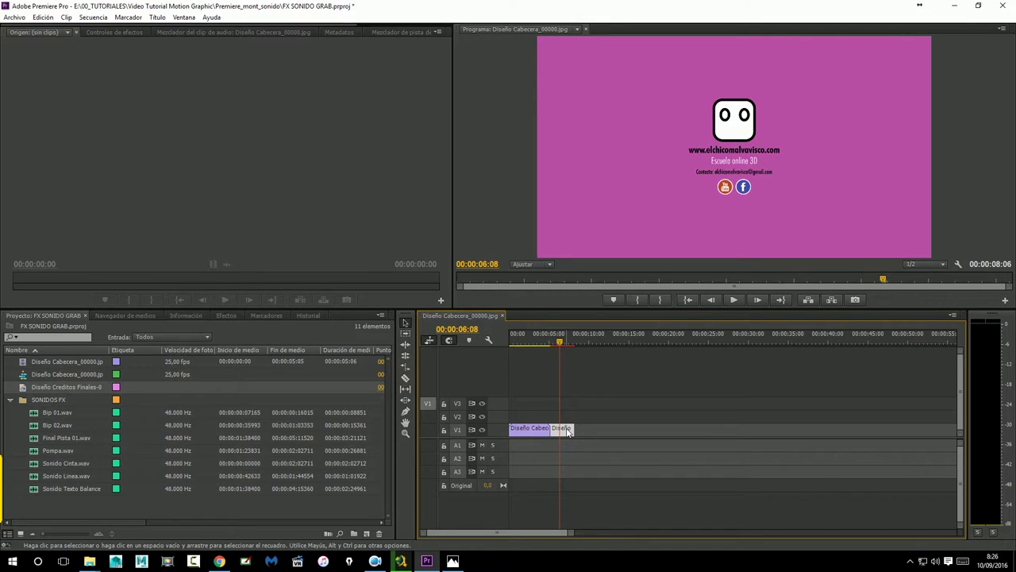
key("Delete")
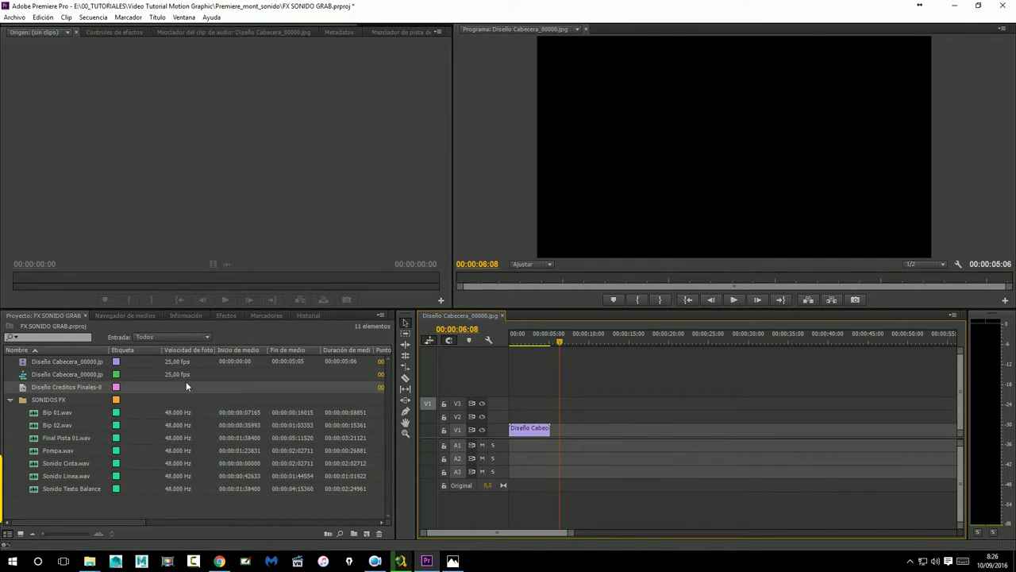
Step: Remove the credits item and import Diseño Cabecera_00130.jpg as a single still image
left_click(36, 386)
key("Delete")
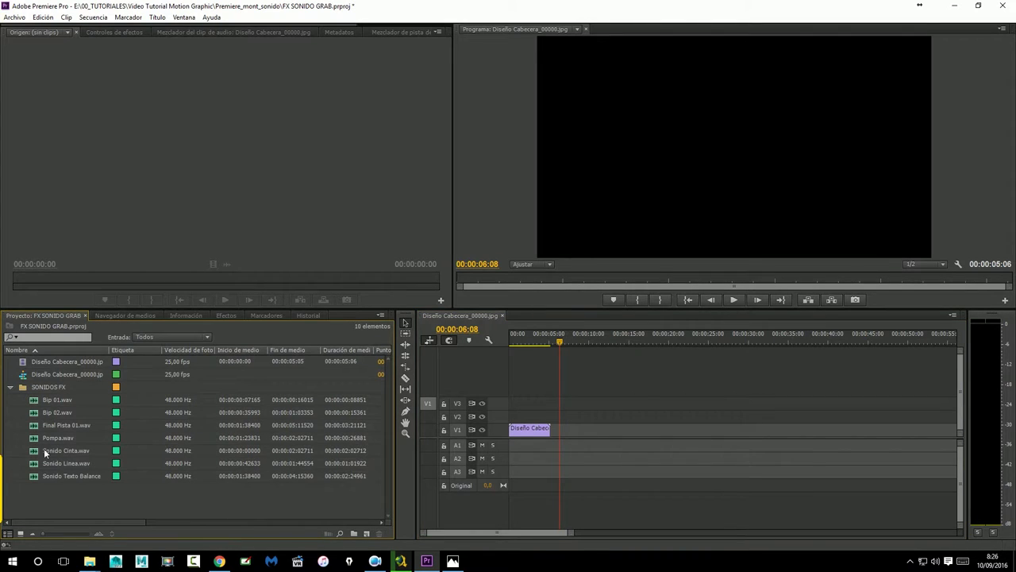
right_click(73, 501)
left_click(105, 467)
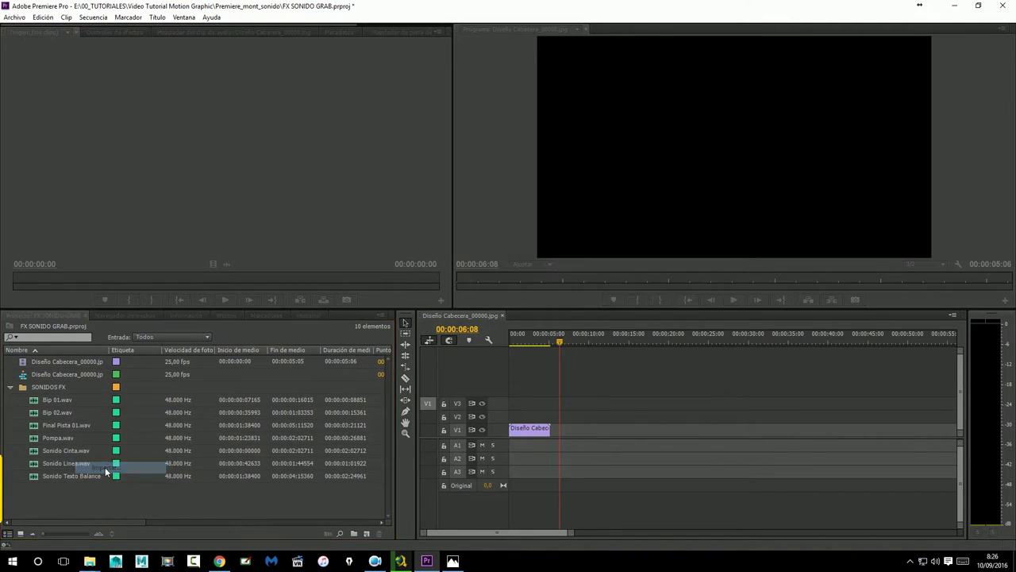
left_click(323, 227)
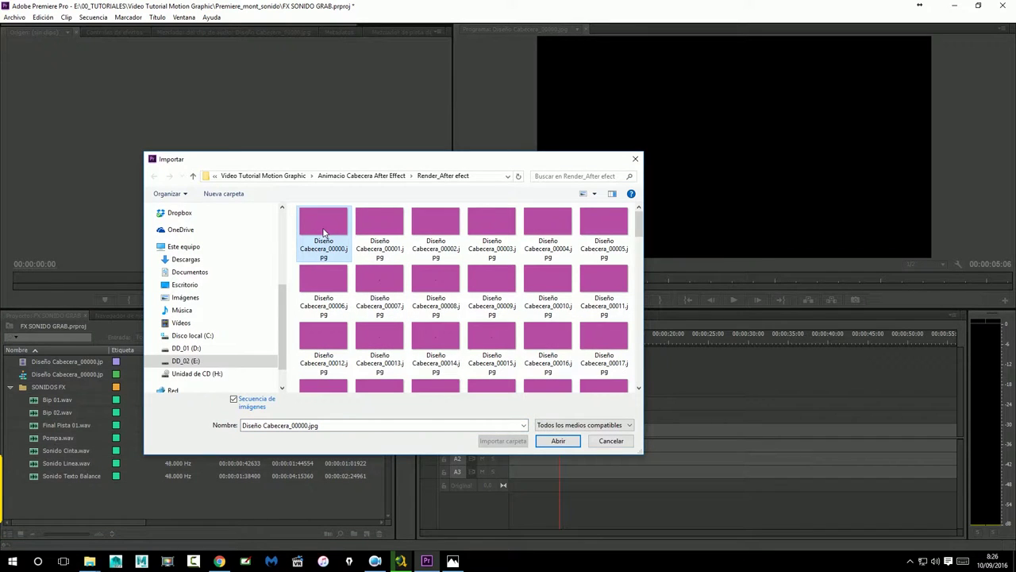
left_click(248, 401)
left_click_drag(640, 224, 640, 371)
left_click(548, 361)
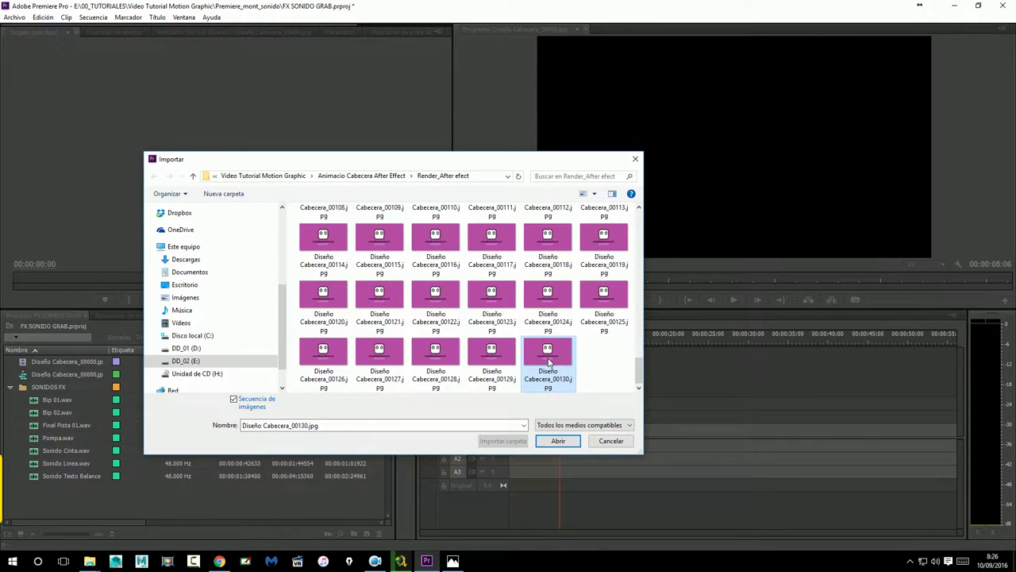
left_click(260, 404)
left_click(559, 441)
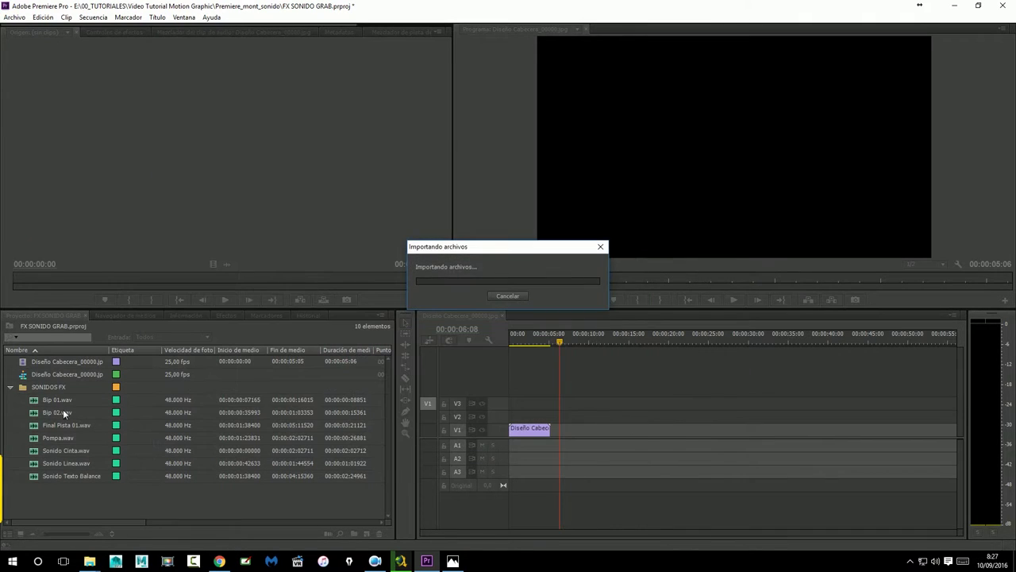
Step: Add Diseño Cabecera_00130.jpg to V1 right after the header clip and trim its end
left_click(549, 343)
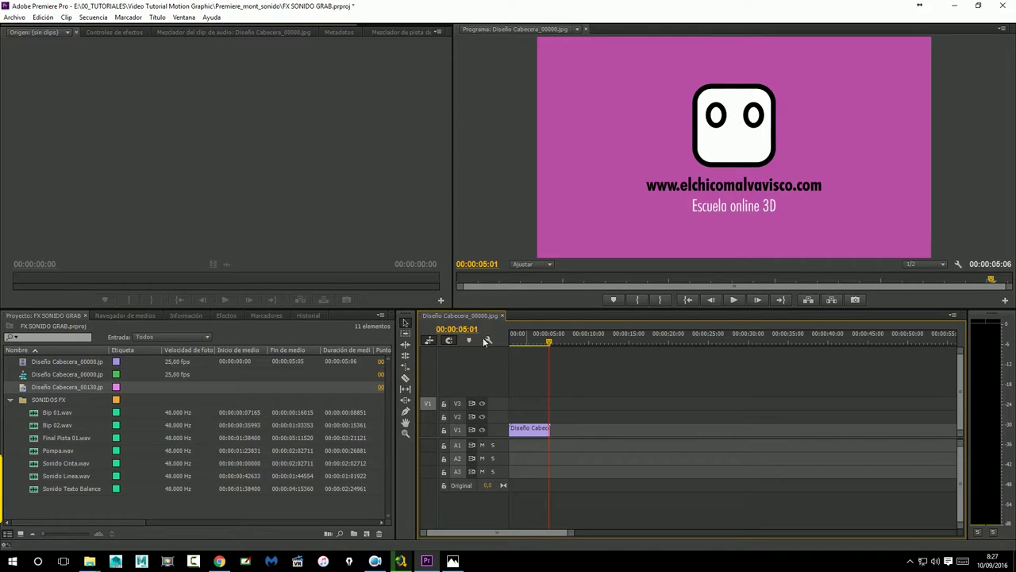
left_click_drag(570, 532, 520, 531)
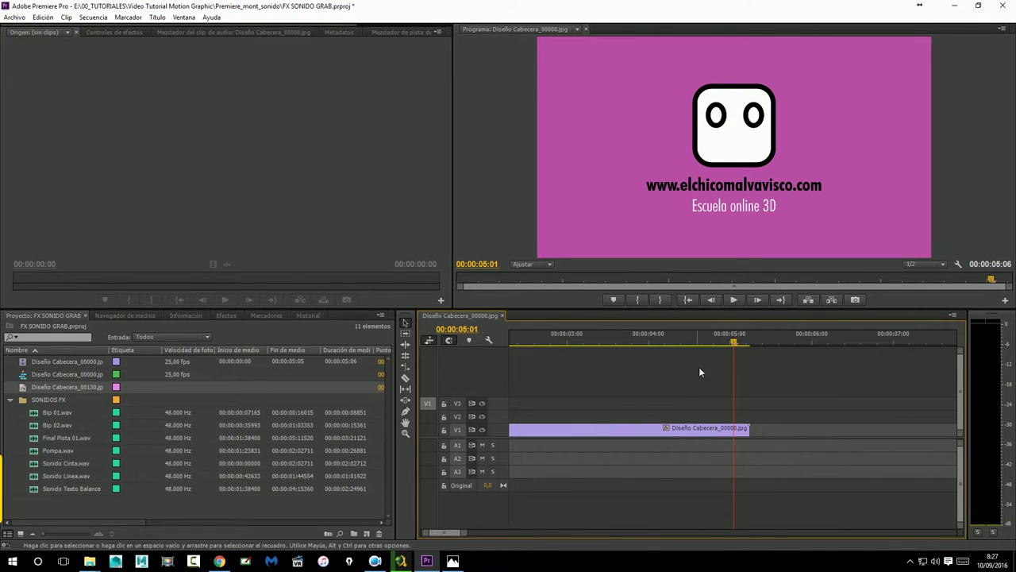
left_click_drag(736, 342, 747, 340)
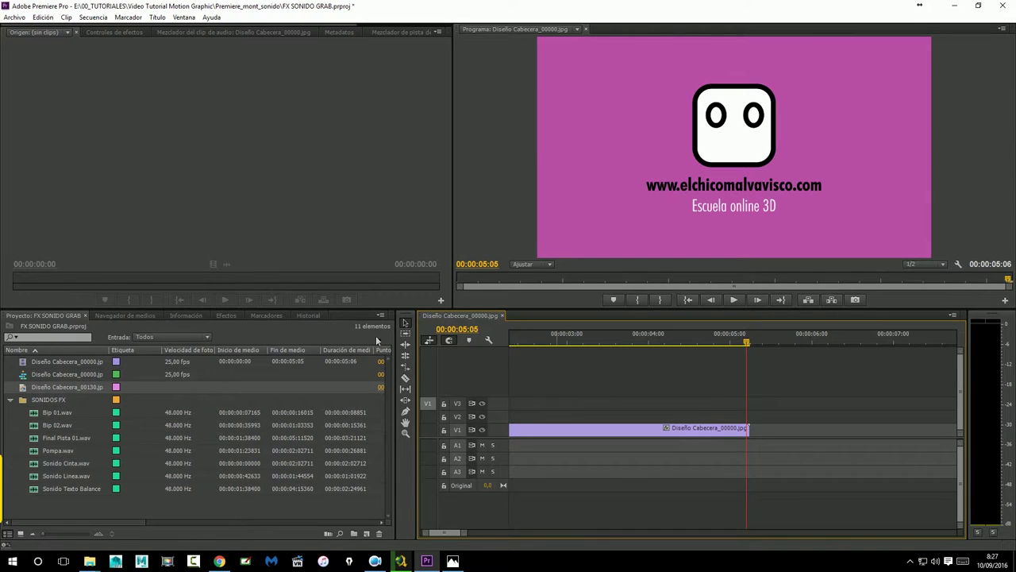
left_click_drag(25, 388, 749, 386)
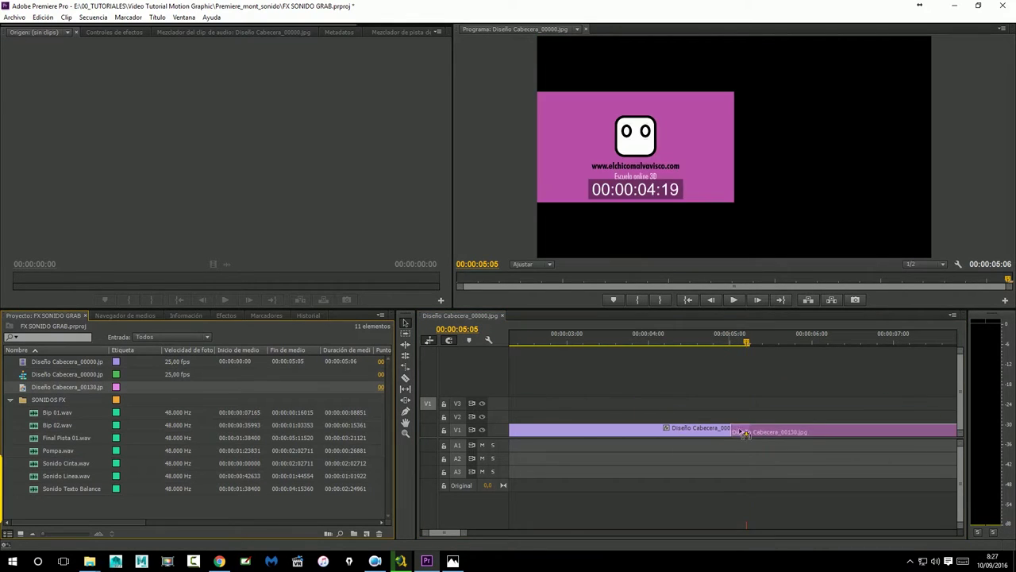
mouse_move(626, 343)
left_mouse_down()
mouse_move(736, 366)
mouse_move(656, 370)
mouse_move(847, 370)
left_mouse_up()
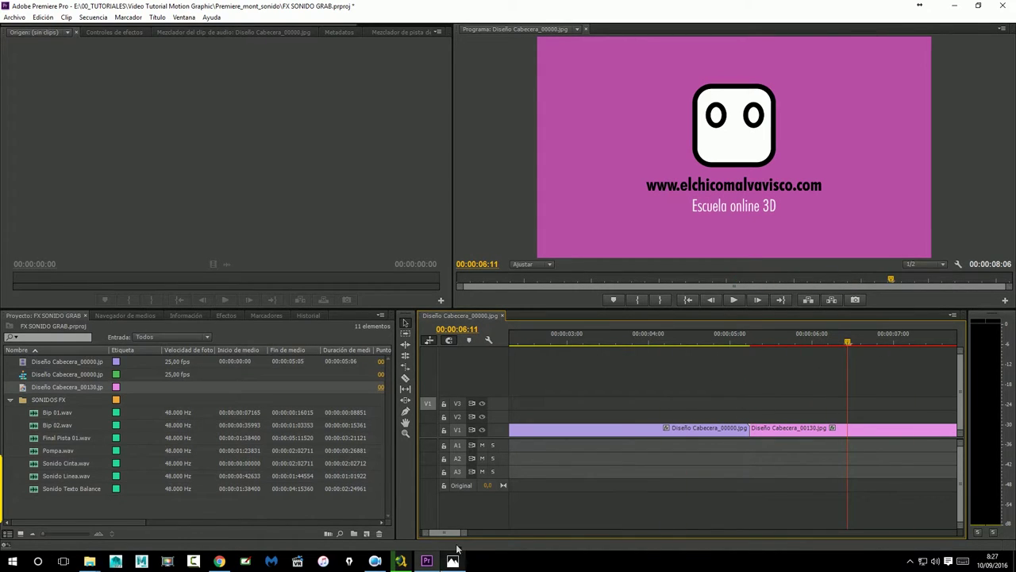
left_click_drag(465, 532, 498, 534)
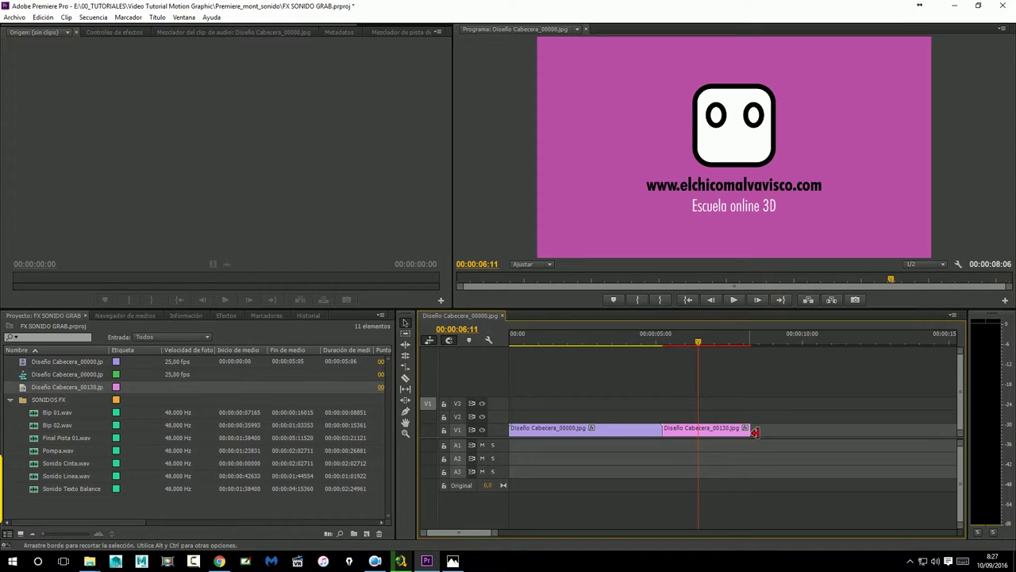
mouse_move(748, 430)
left_mouse_down()
mouse_move(846, 431)
mouse_move(701, 433)
left_mouse_up()
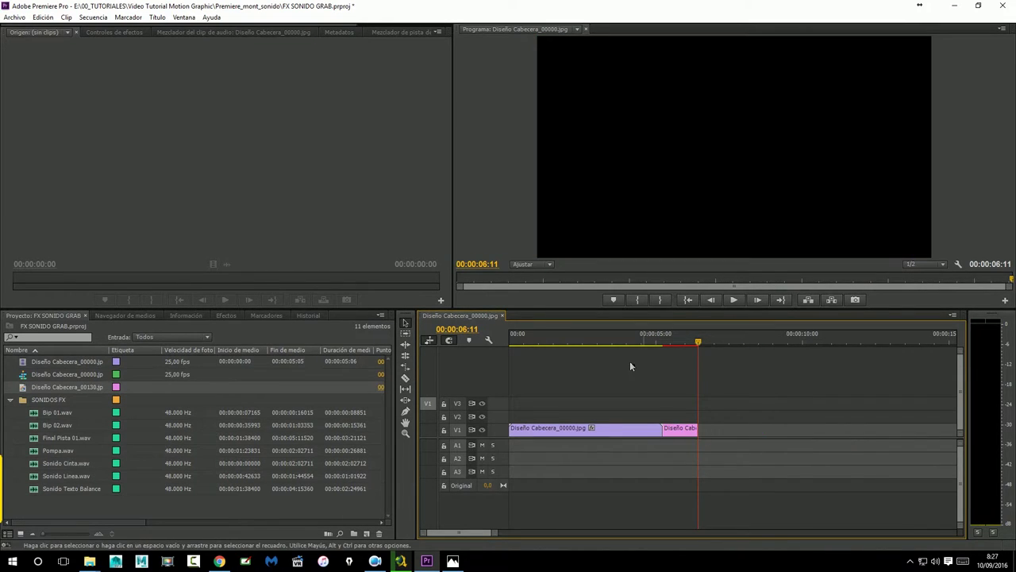
Step: Play the sequence from the start and scrub back through the opening frames
key("Home")
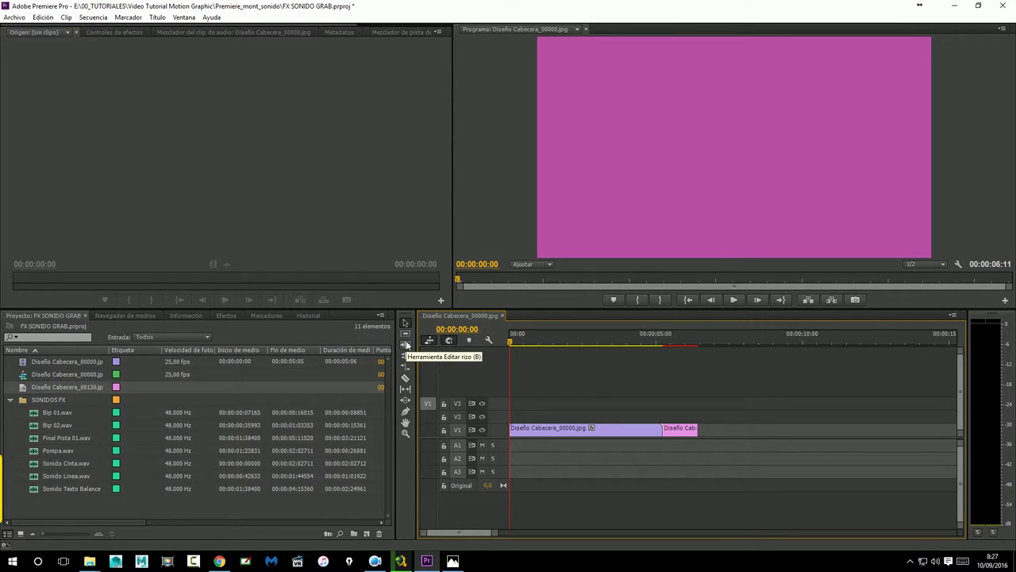
left_click(133, 508)
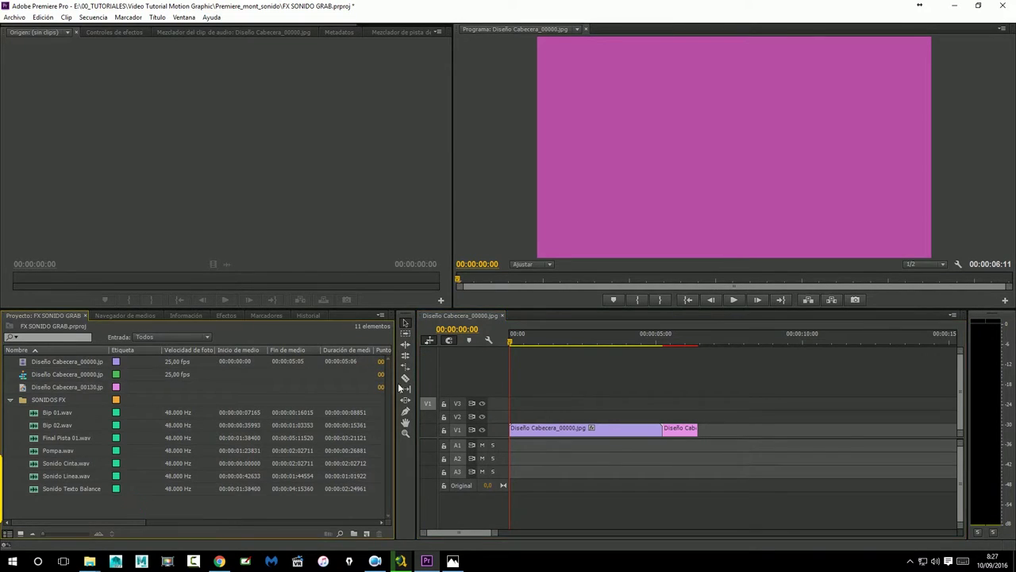
left_click(734, 300)
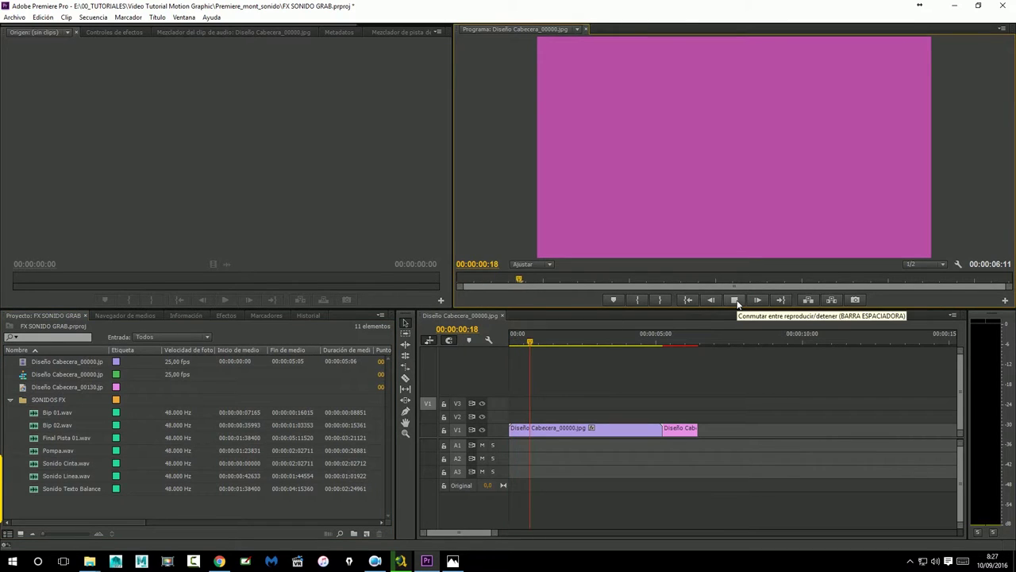
left_click(735, 300)
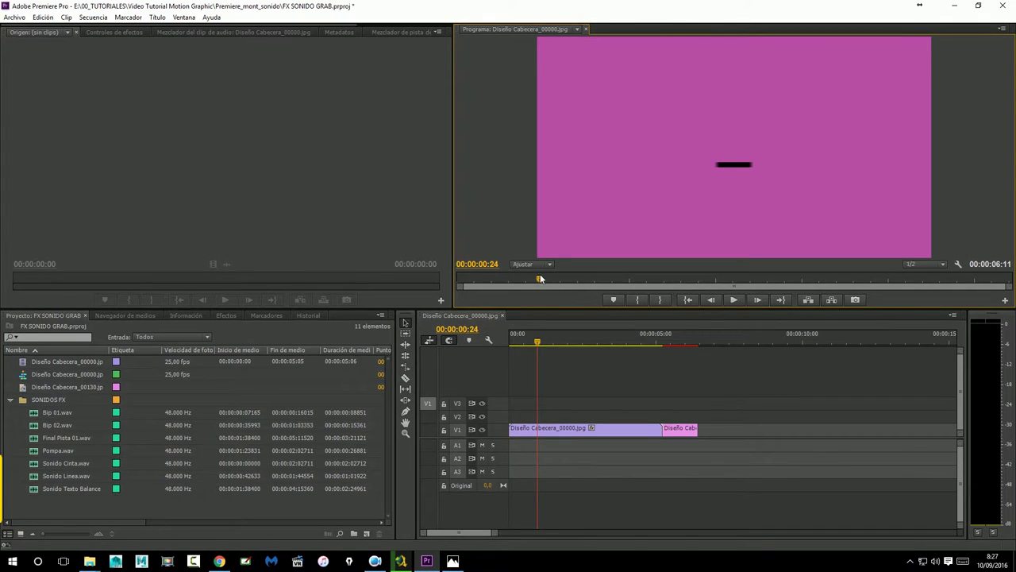
left_click_drag(531, 340, 505, 346)
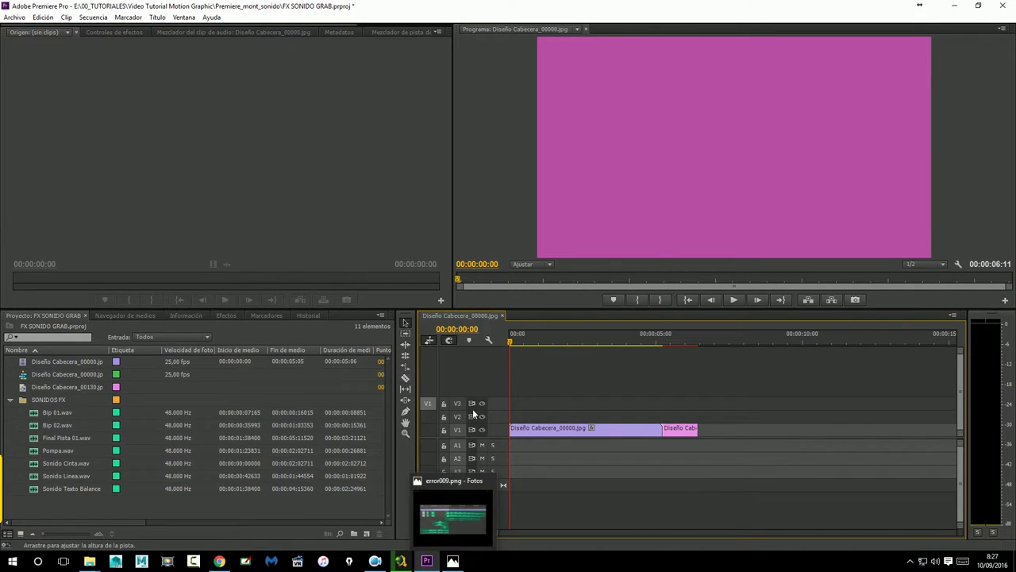
Step: Place Bip 01.wav on A1 about two seconds in and enlarge A1 to show its waveform
left_click(34, 412)
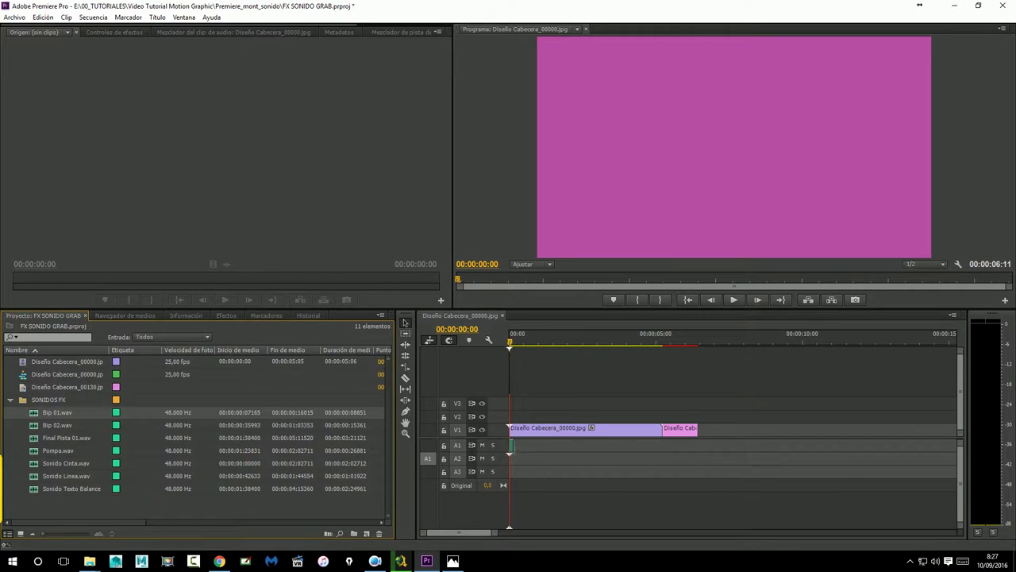
left_click_drag(327, 445, 519, 445)
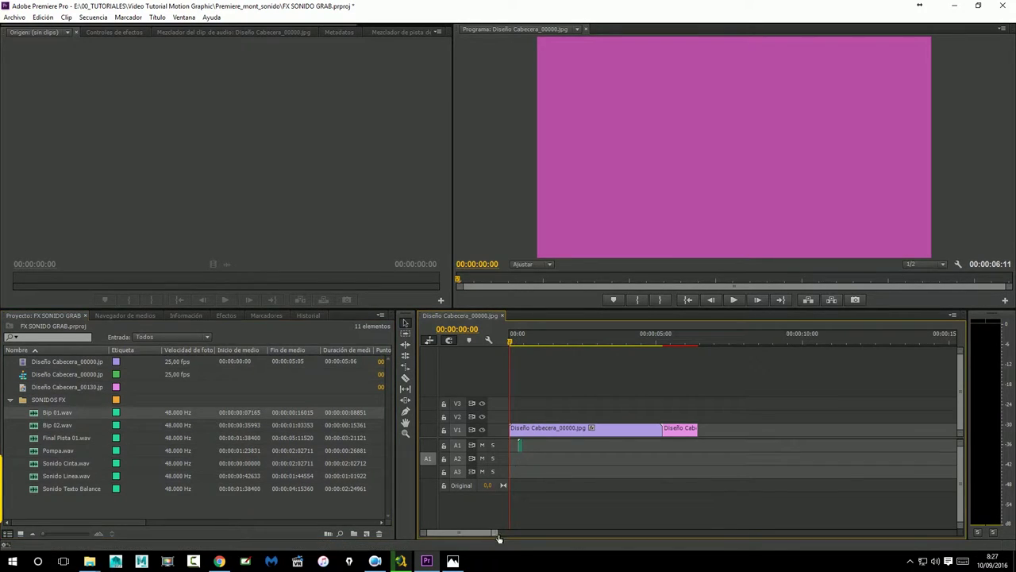
left_click_drag(497, 534, 454, 536)
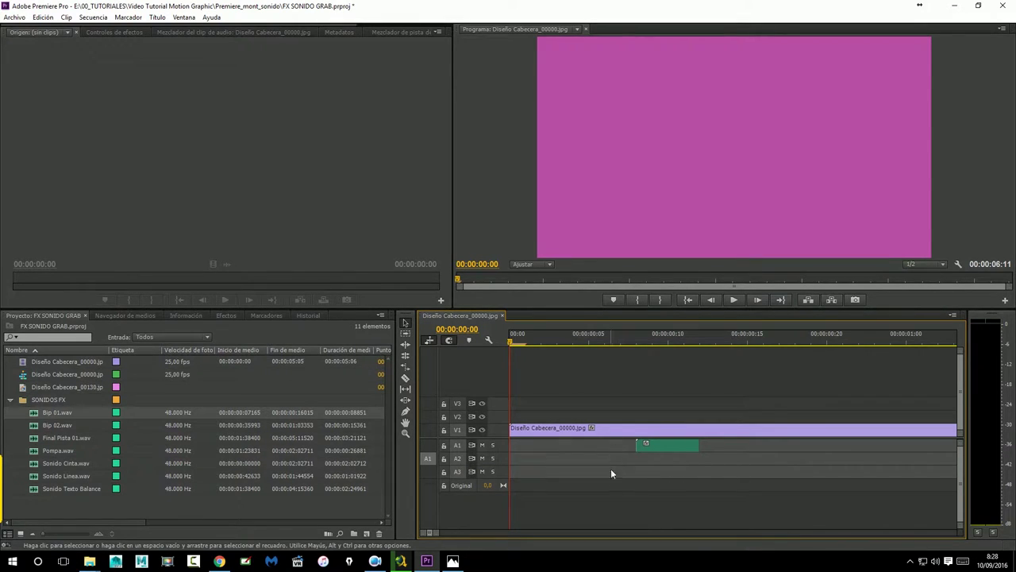
left_click_drag(676, 453, 582, 454)
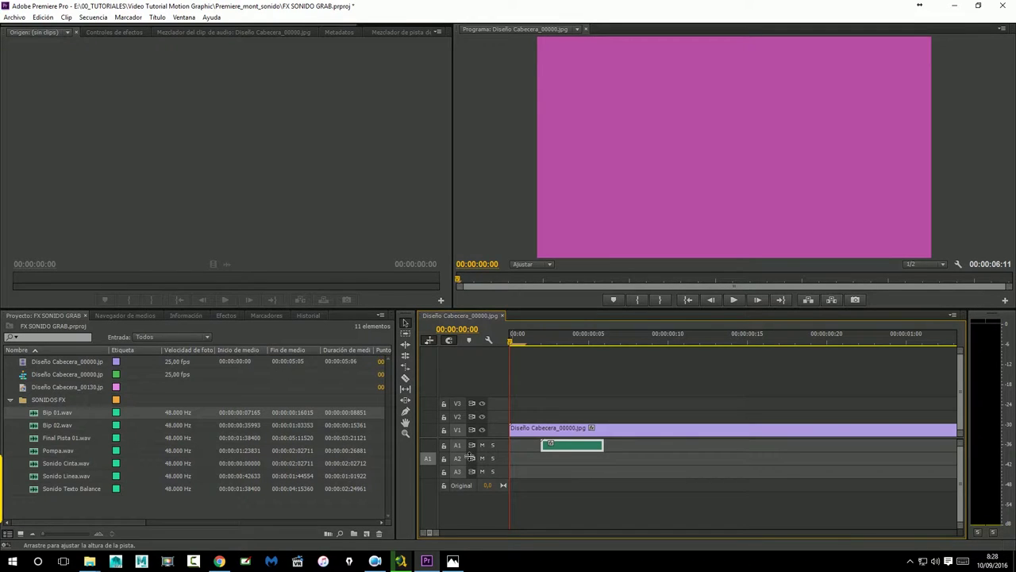
left_click_drag(469, 458, 471, 483)
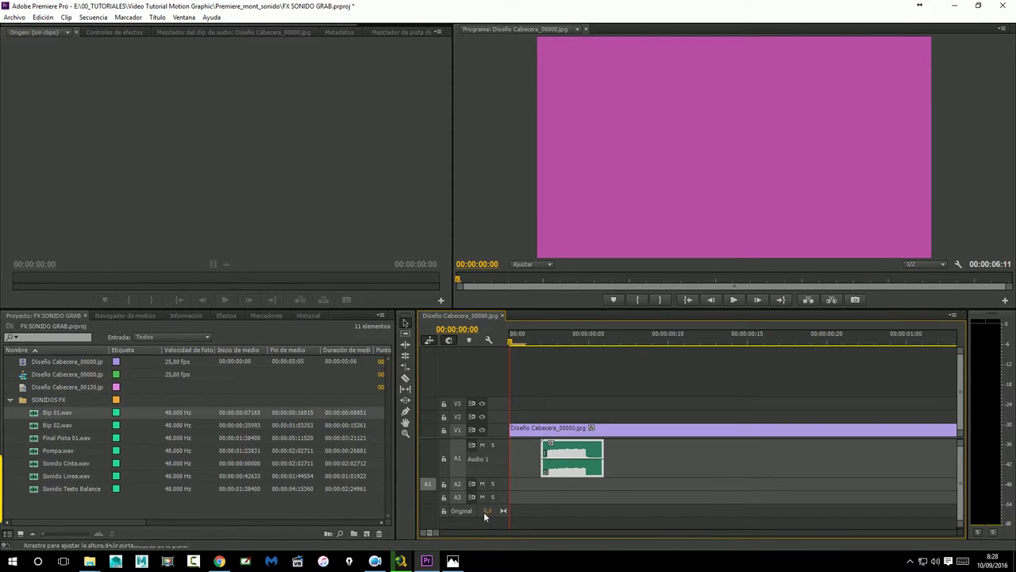
Step: Find the dot's first frame at 00:00:00:04 and snap Bip 01.wav's start on A1 to it
mouse_move(540, 347)
left_mouse_down()
mouse_move(614, 343)
mouse_move(578, 346)
left_mouse_up()
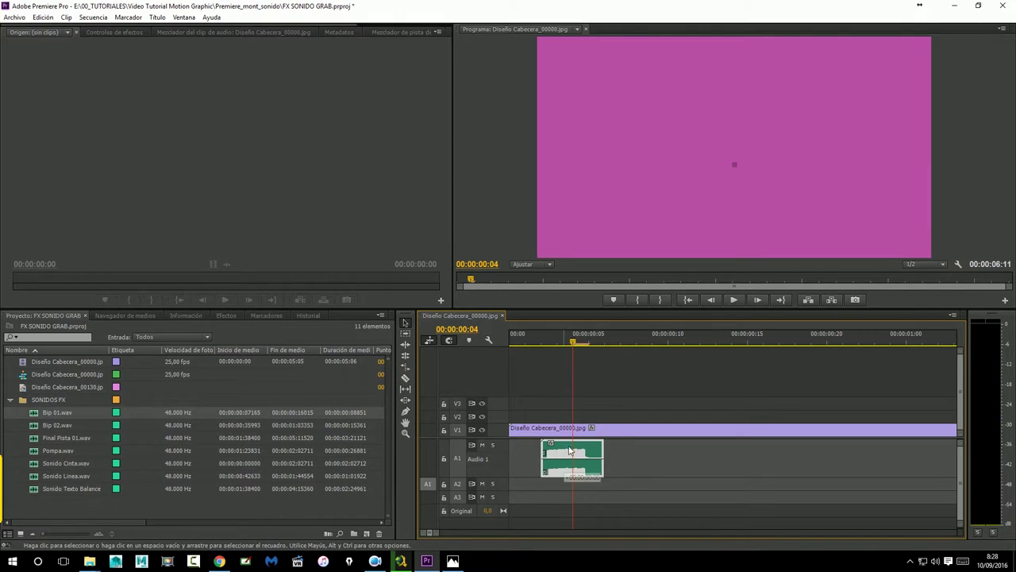
left_click_drag(568, 453, 594, 450)
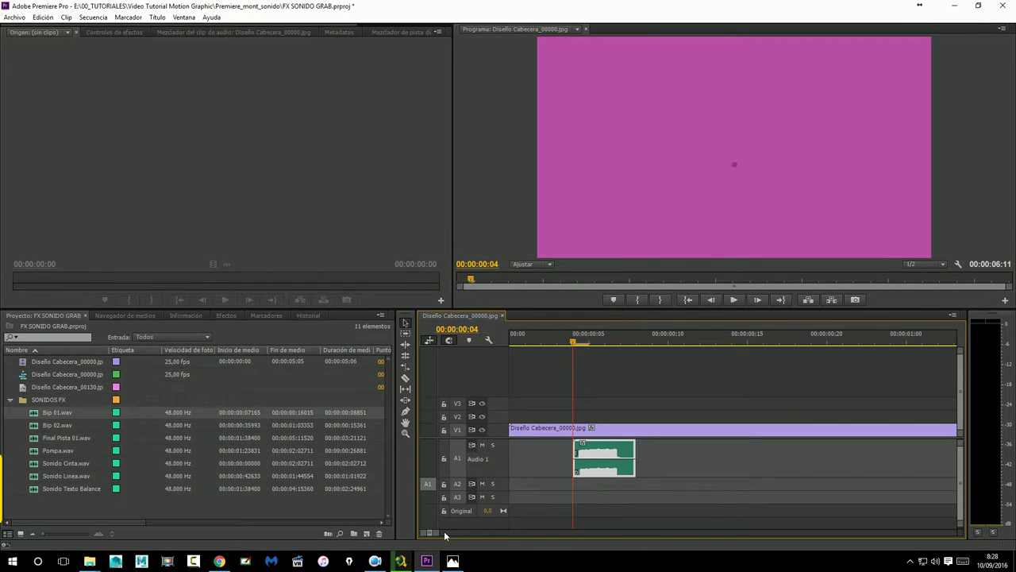
left_click_drag(440, 533, 439, 533)
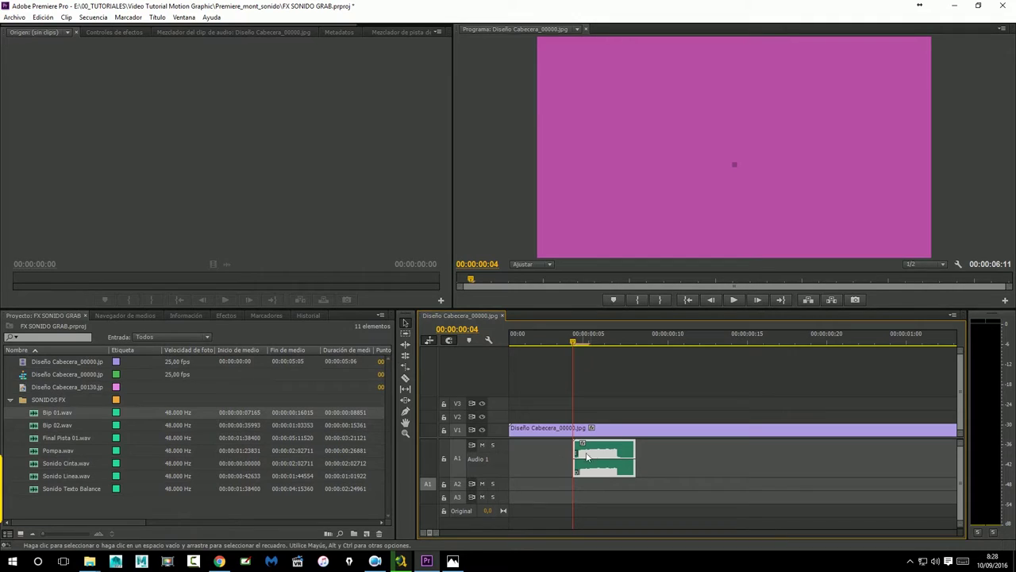
left_click_drag(589, 457, 589, 459)
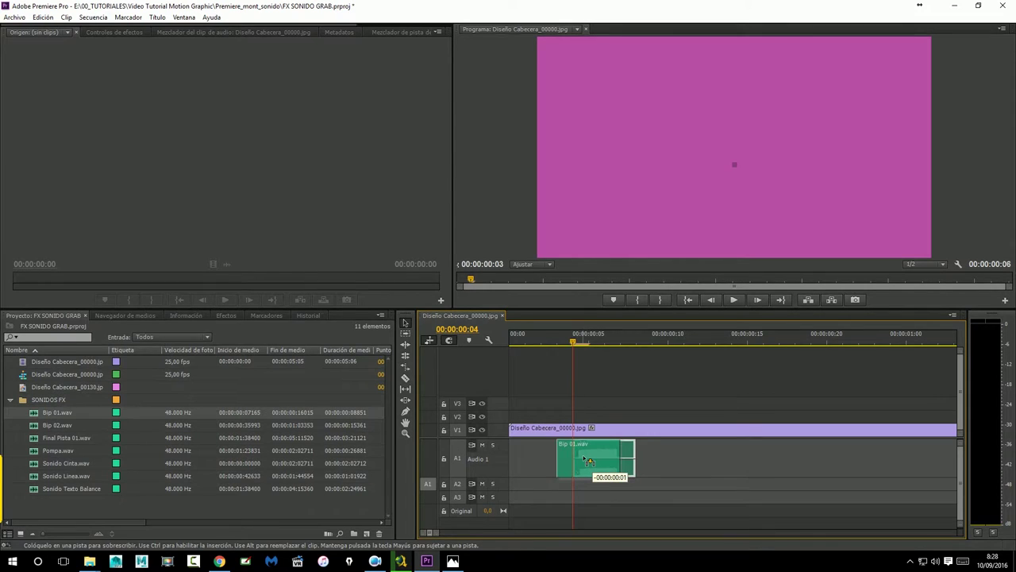
left_click_drag(589, 459, 587, 459)
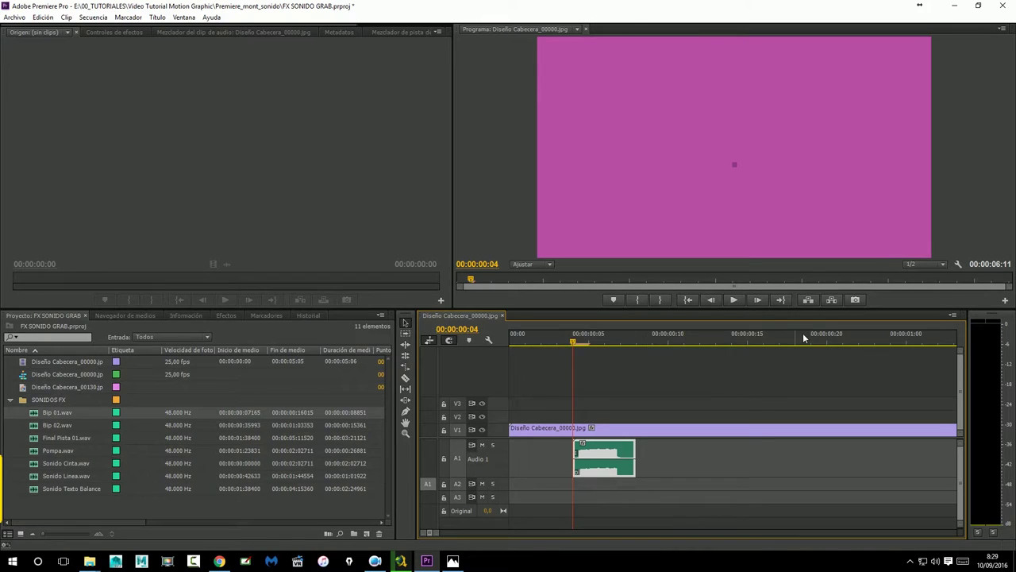
Step: Switch the timecode to audio time units and shift Bip 01.wav slightly earlier, to 00:00:00:07463
right_click(650, 339)
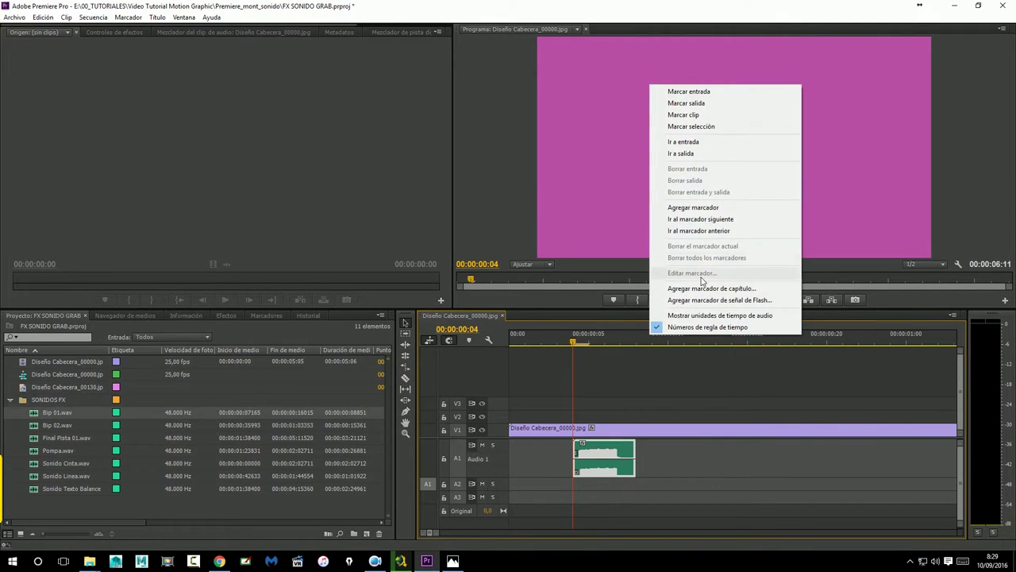
left_click(755, 317)
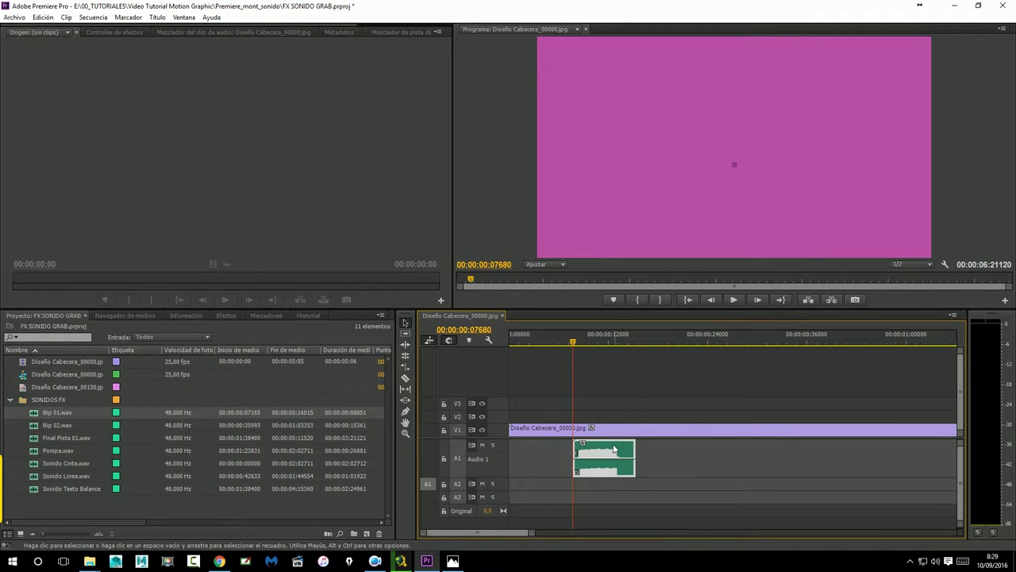
left_click_drag(530, 532, 520, 537)
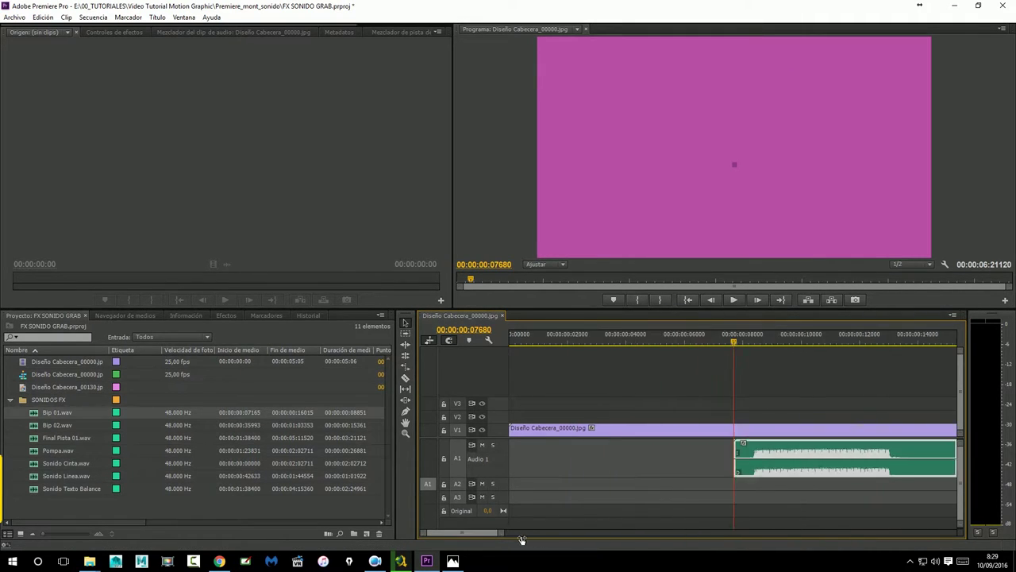
left_click_drag(811, 456, 798, 459)
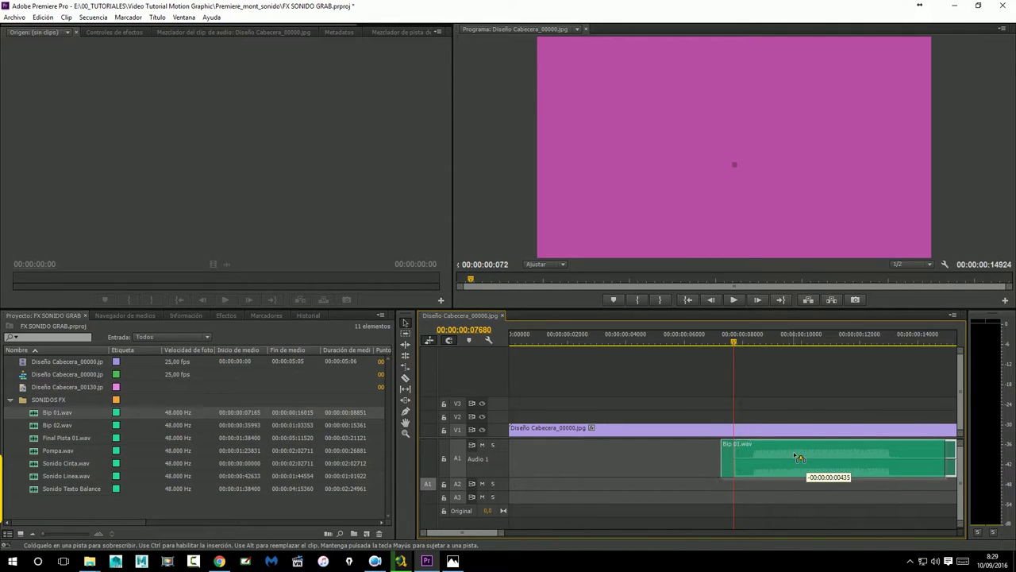
left_click_drag(798, 458, 800, 457)
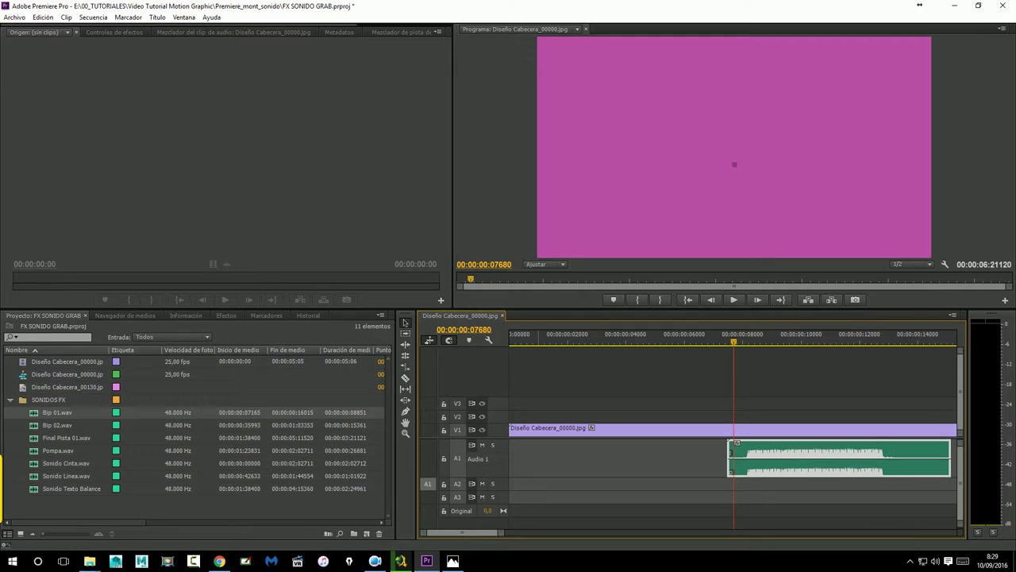
Step: Play the sequence from the start to check the beep's sync, then park the playhead for the next beep
left_click_drag(471, 534, 477, 533)
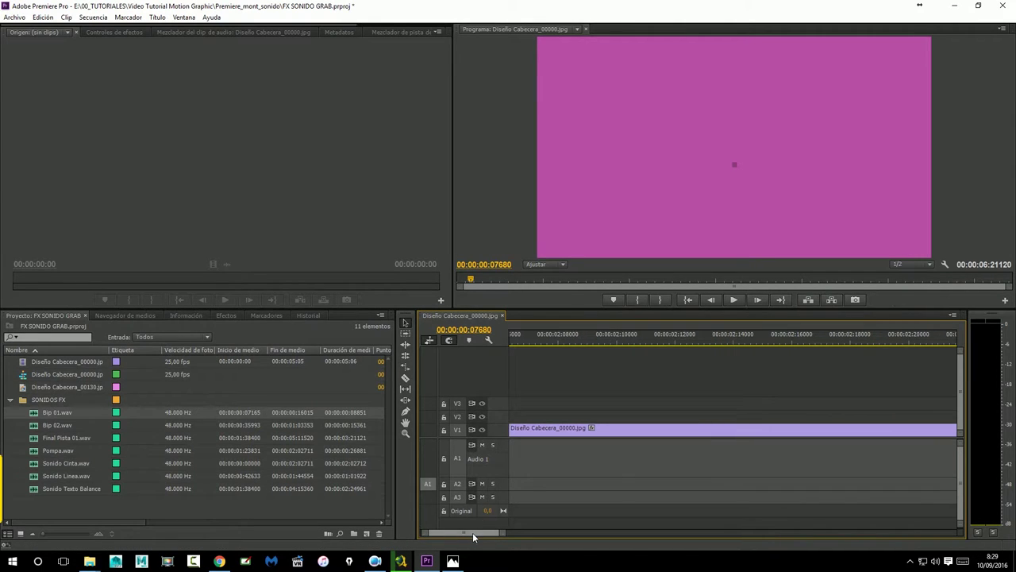
key("minus")
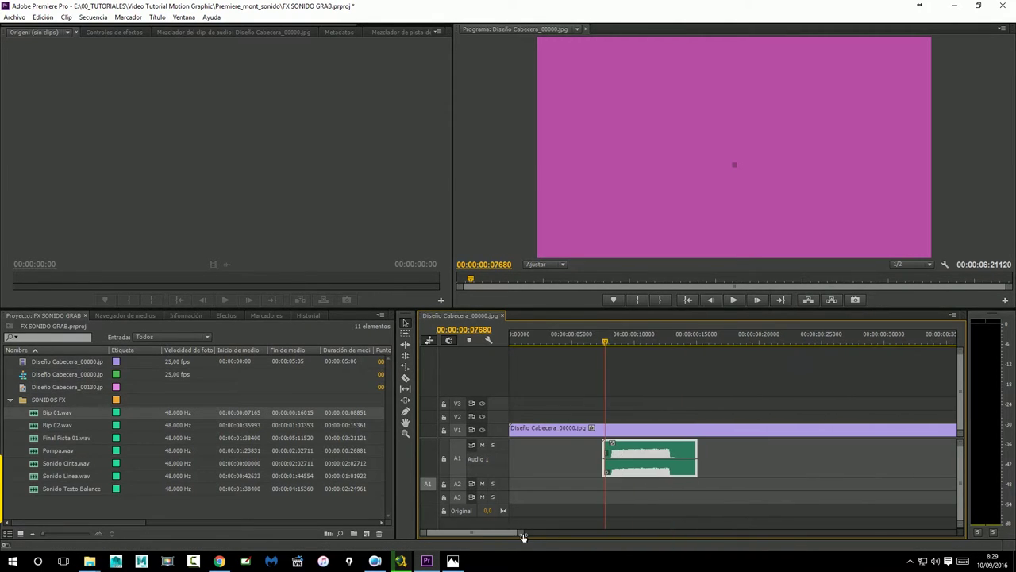
left_click(601, 341)
left_click_drag(601, 342, 578, 343)
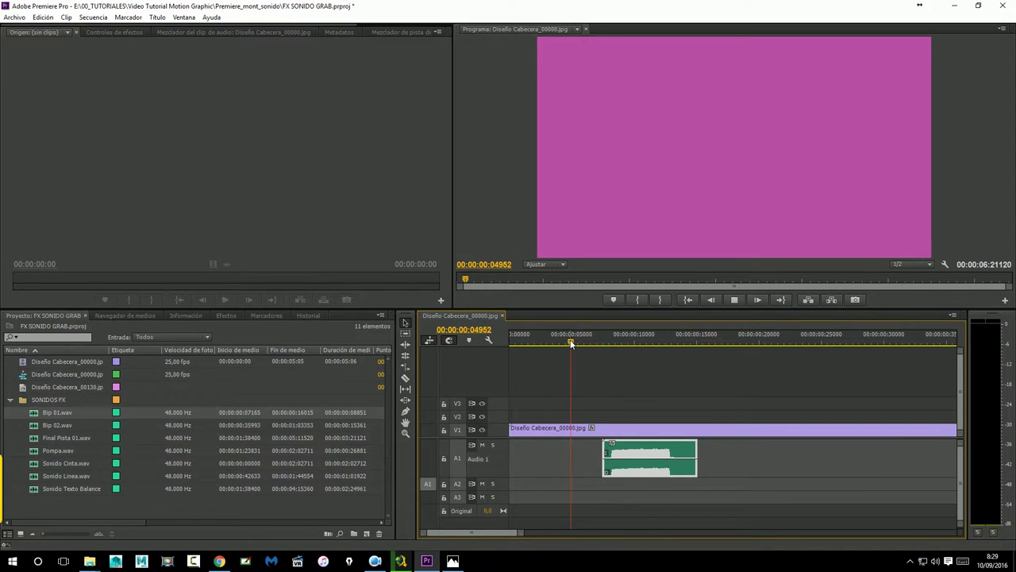
key("space")
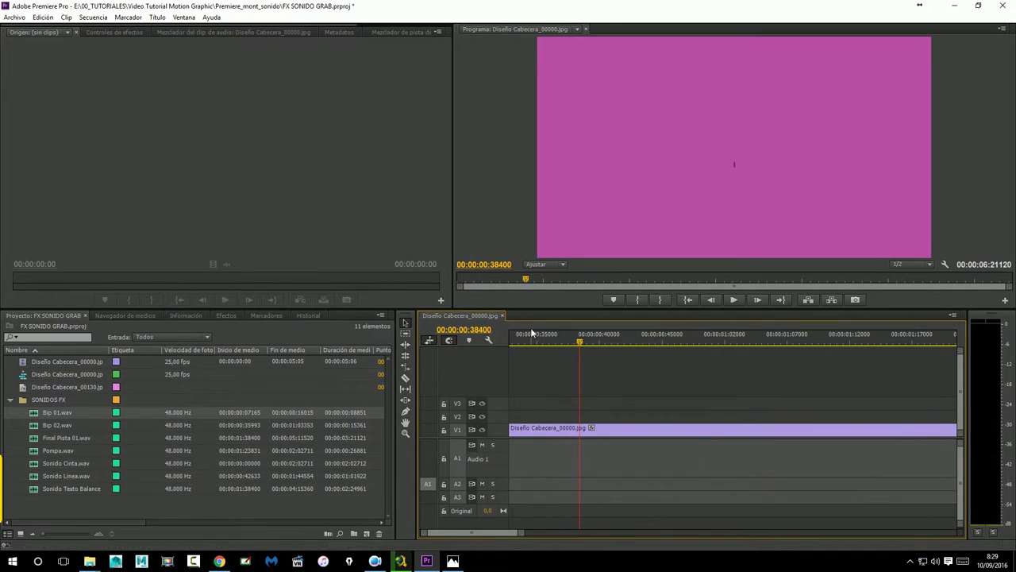
left_click_drag(531, 328, 258, 340)
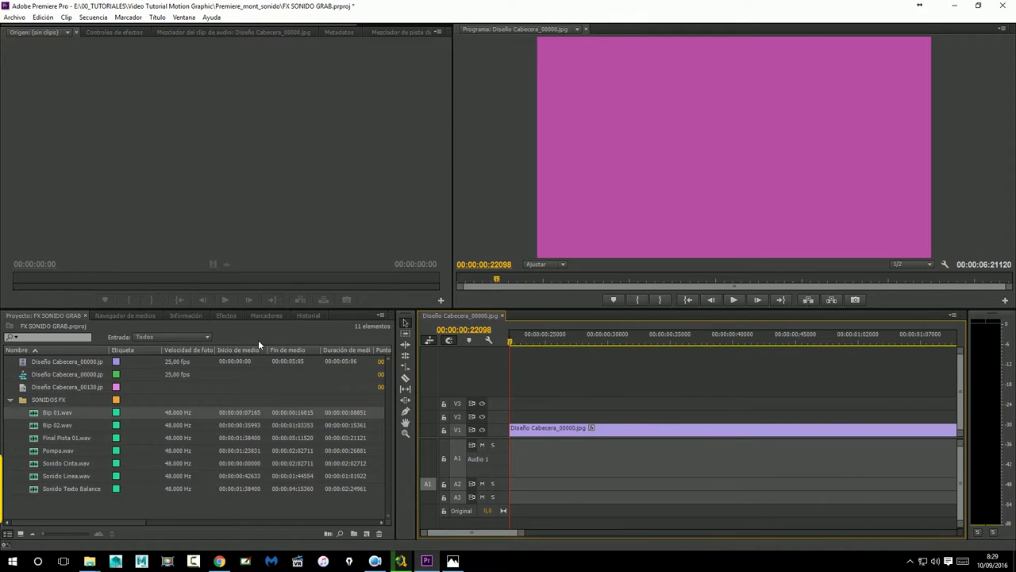
left_click_drag(258, 340, 526, 365)
key("space")
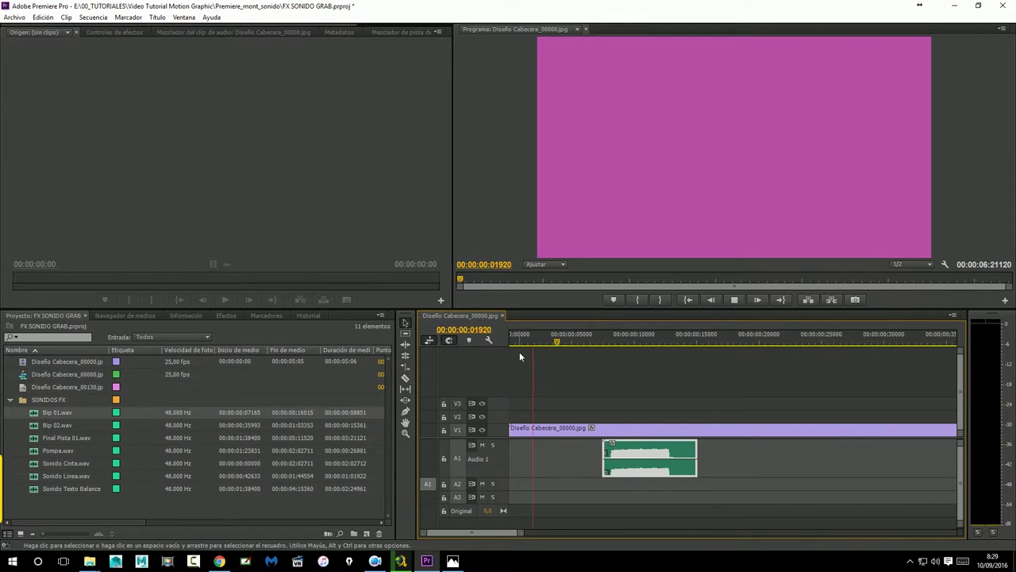
key("space")
mouse_move(774, 343)
left_mouse_down()
mouse_move(802, 343)
mouse_move(791, 343)
left_mouse_up()
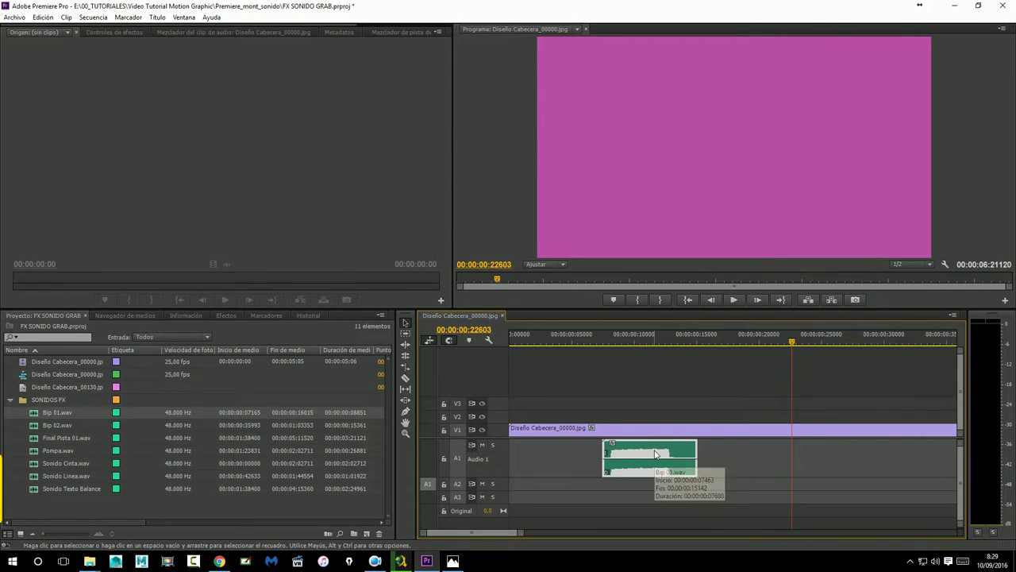
Step: Copy the Bip 01.wav clip and paste it onto Audio 1 at about 00:00:00:22603
left_click(38, 19)
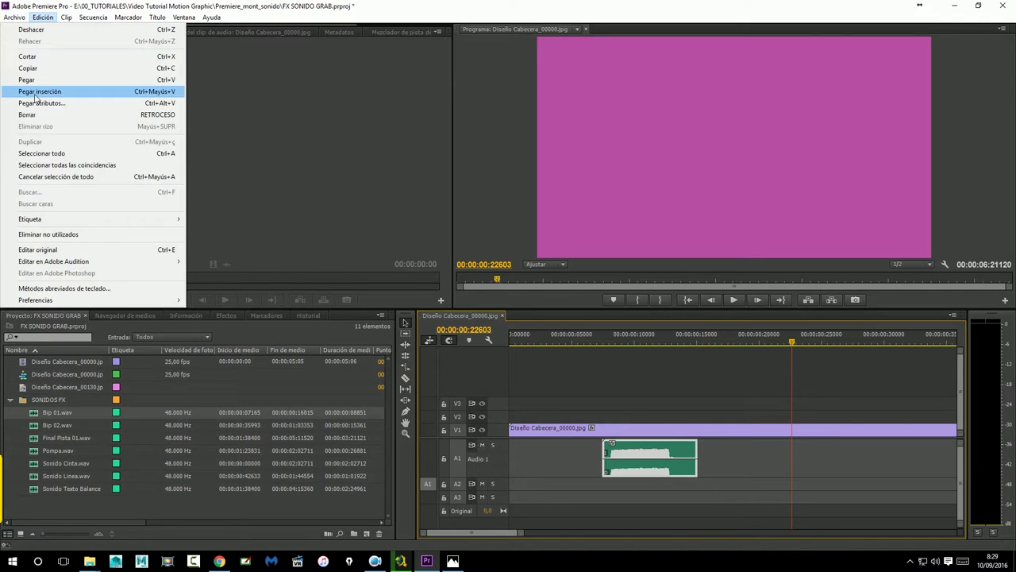
left_click(32, 68)
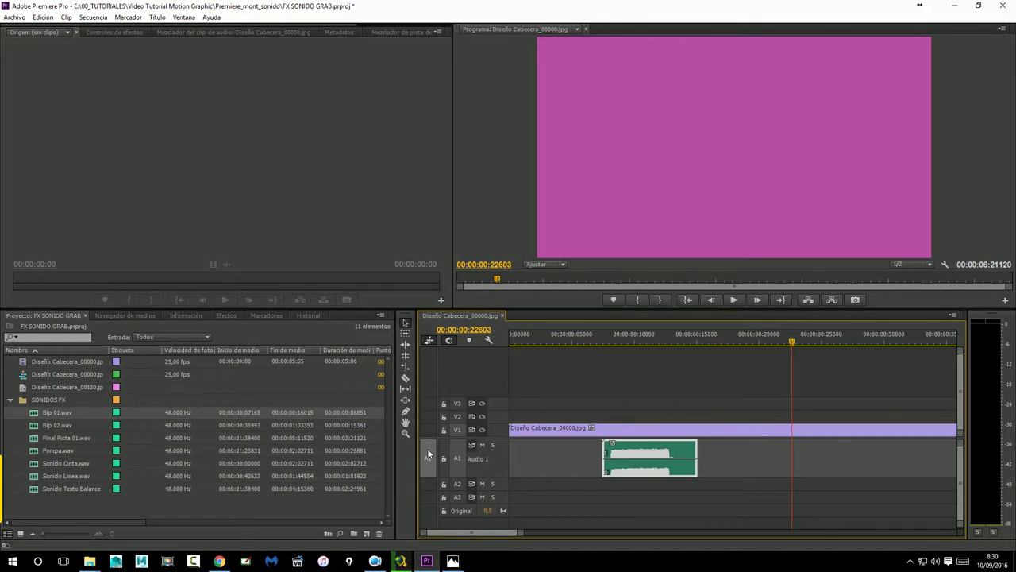
left_click_drag(426, 472, 428, 486)
left_click(459, 459)
left_click(456, 483)
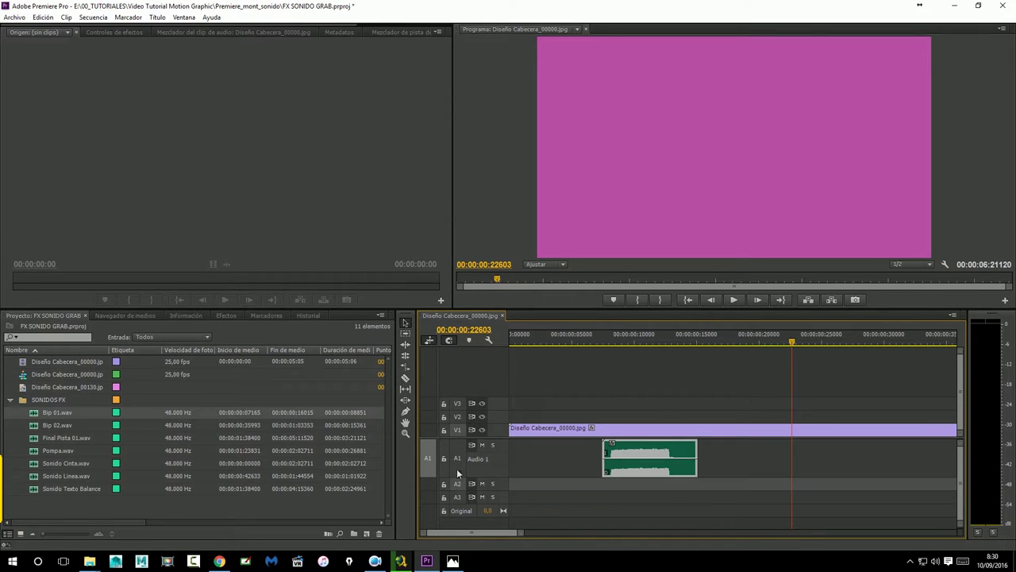
left_click(458, 468)
left_click(457, 482)
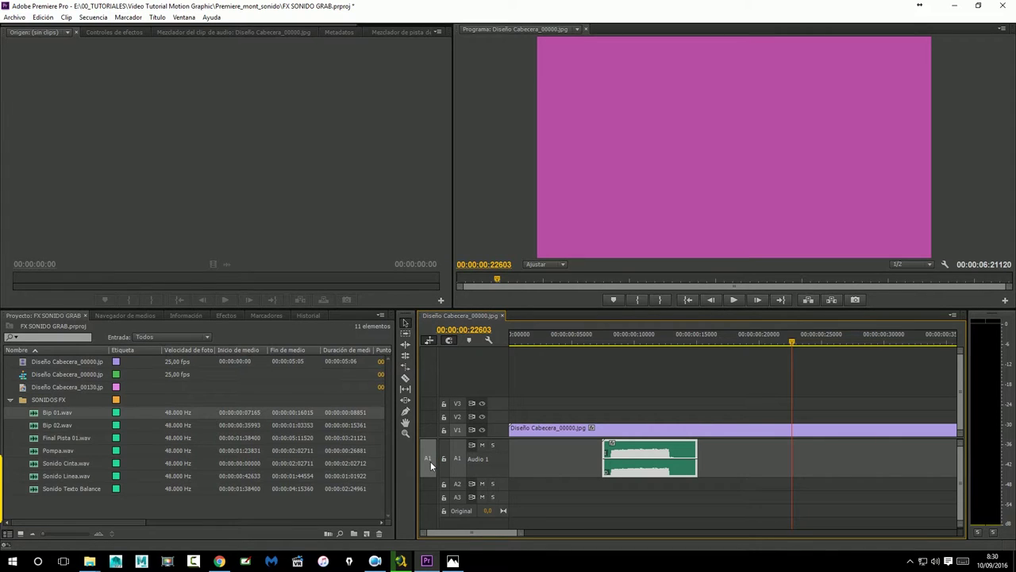
left_click(457, 457)
left_click(457, 457)
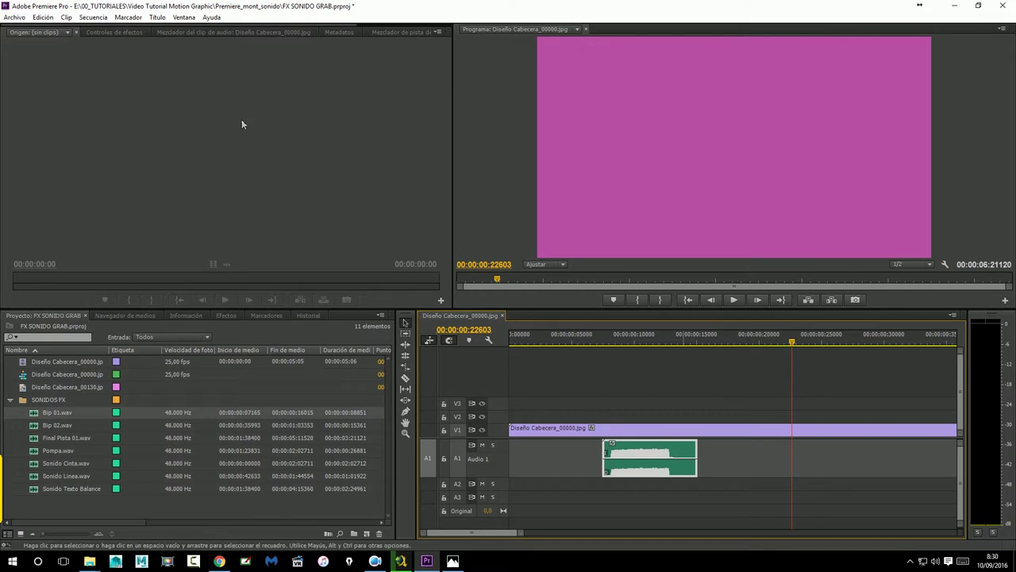
left_click(43, 17)
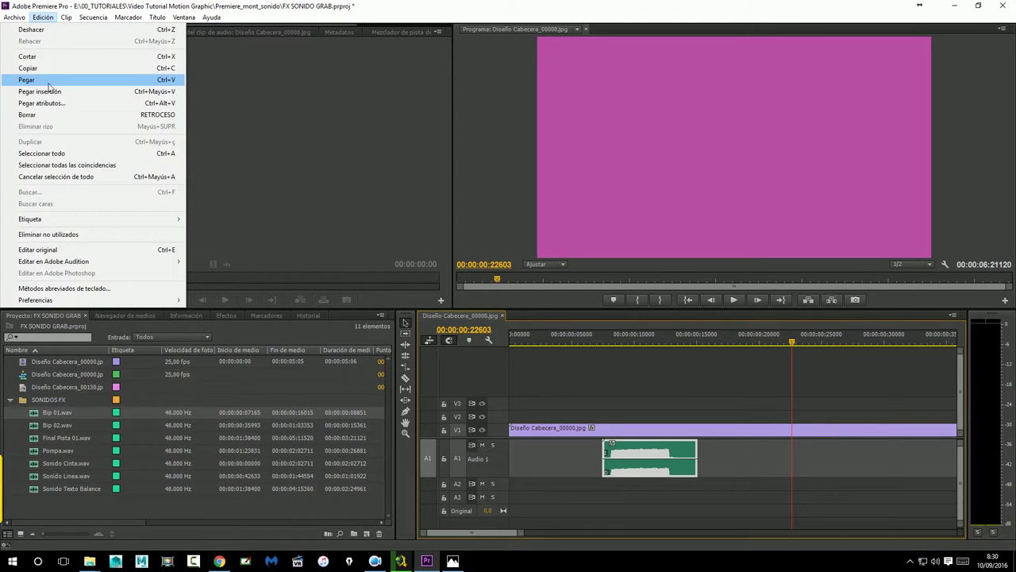
left_click(48, 79)
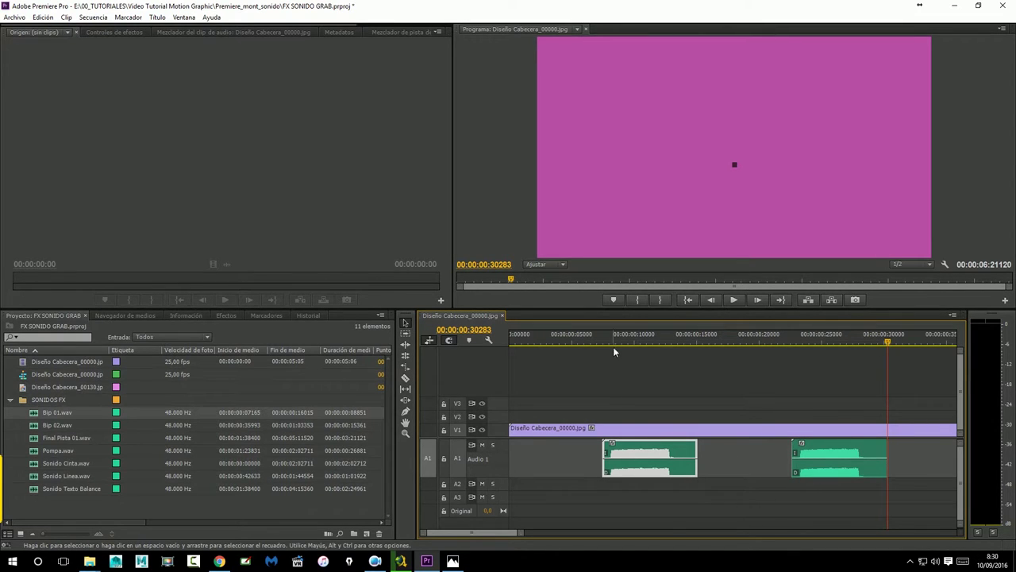
Step: Delete the stray beep copy pasted onto track A2, leaving A2 empty
left_click(424, 484)
left_click(458, 481)
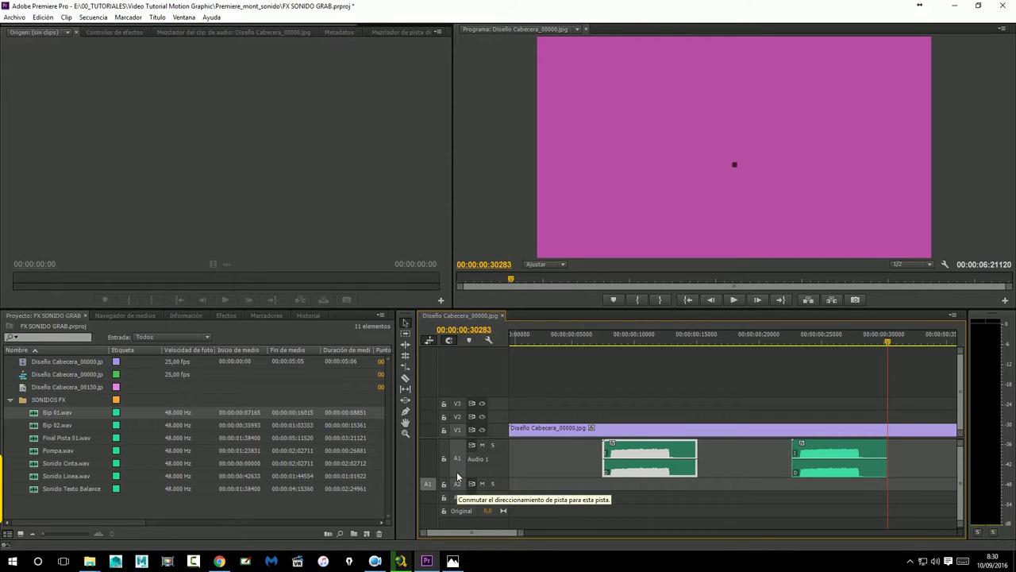
left_click(457, 456)
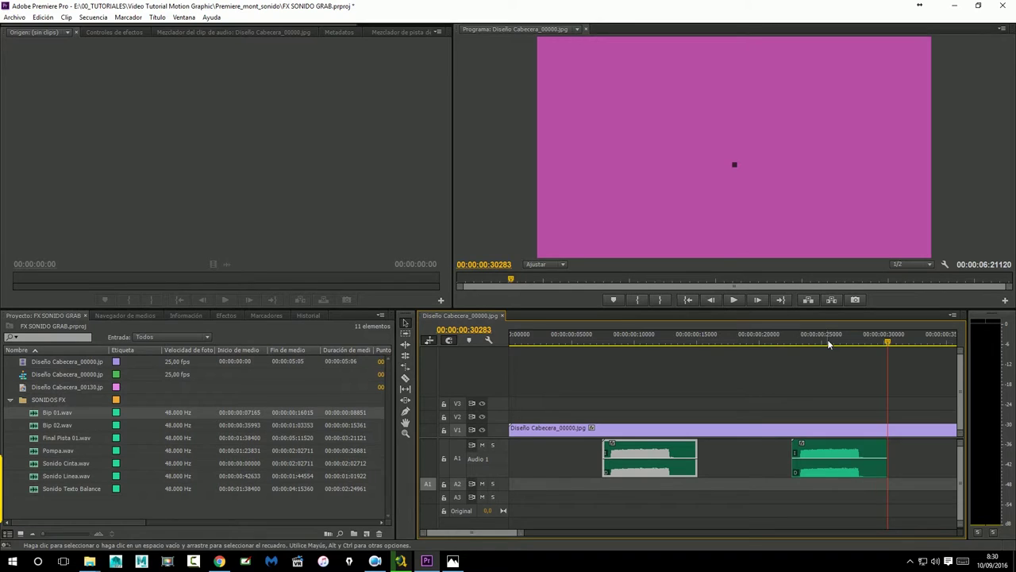
left_click_drag(829, 343, 647, 363)
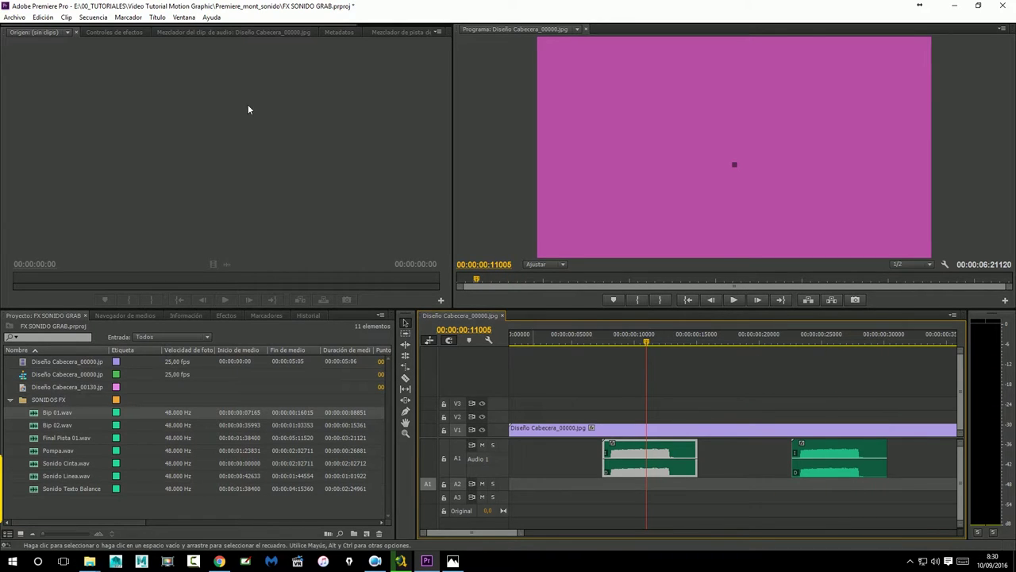
left_click(43, 17)
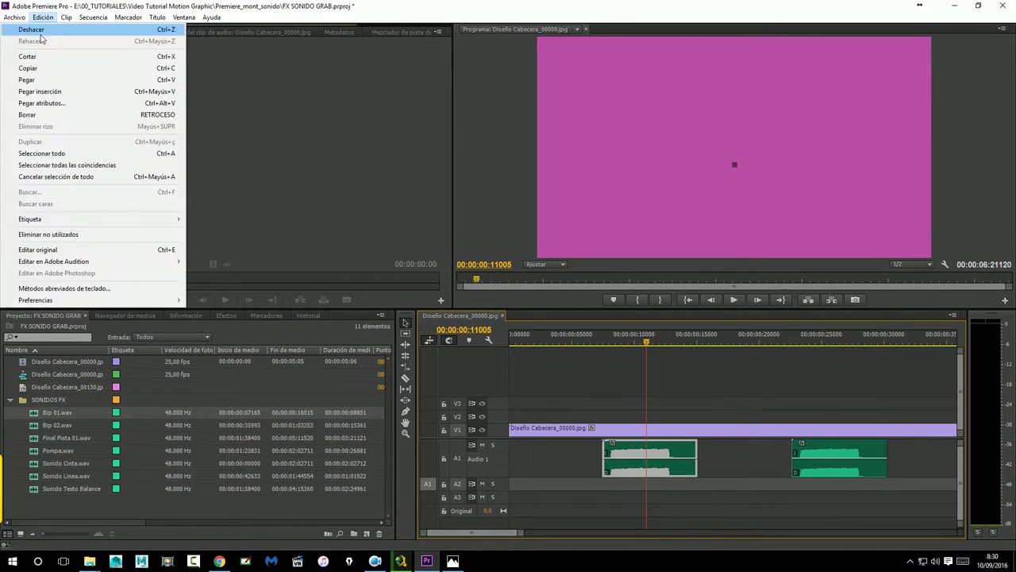
left_click(57, 82)
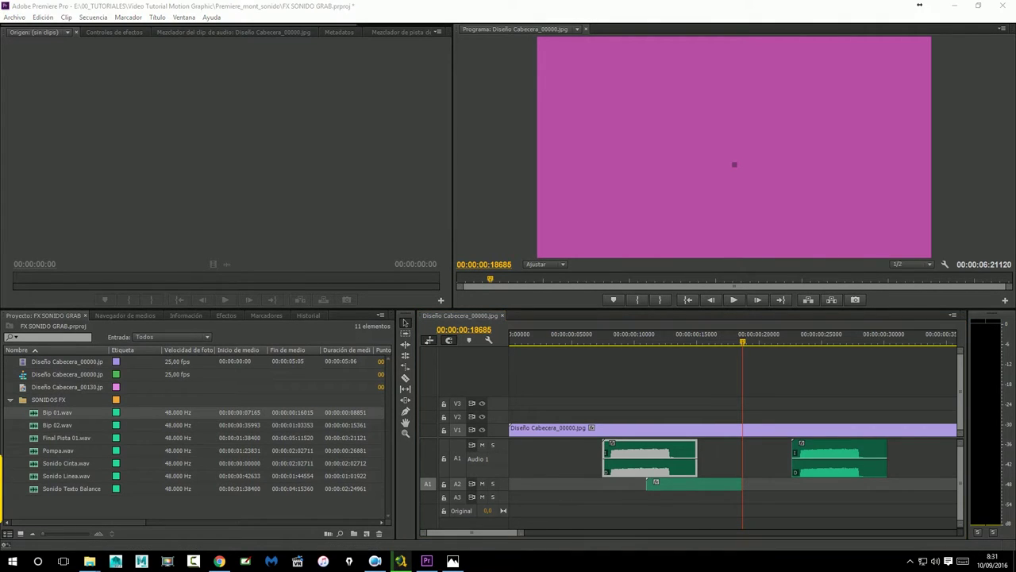
left_click(703, 489)
key("Delete")
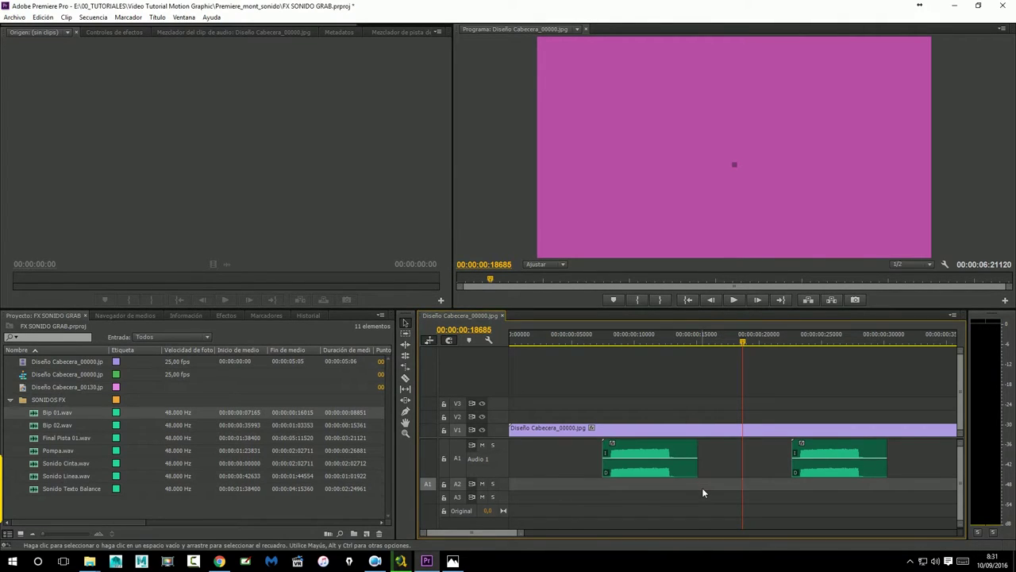
Step: Retarget Audio 1 and drop Bip 02.wav onto it at about 00:00:00:38014
left_click(437, 467)
left_click(457, 484)
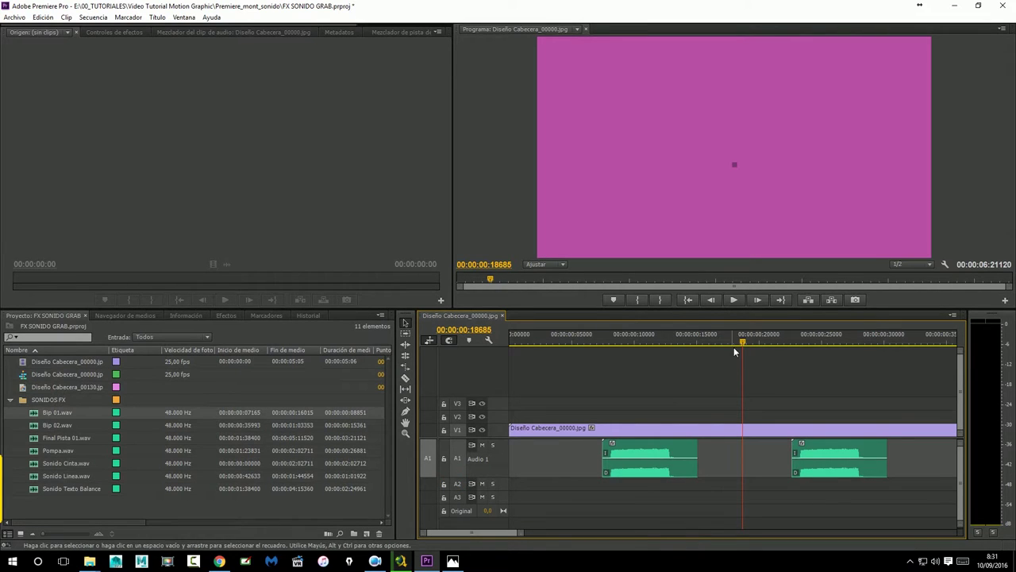
left_click_drag(538, 342, 544, 343)
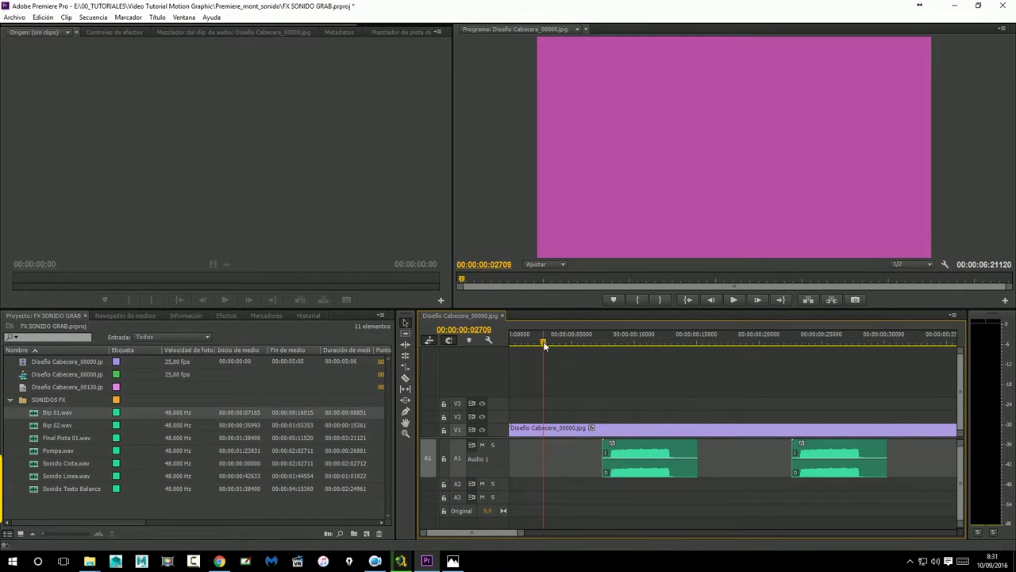
key("space")
key("space")
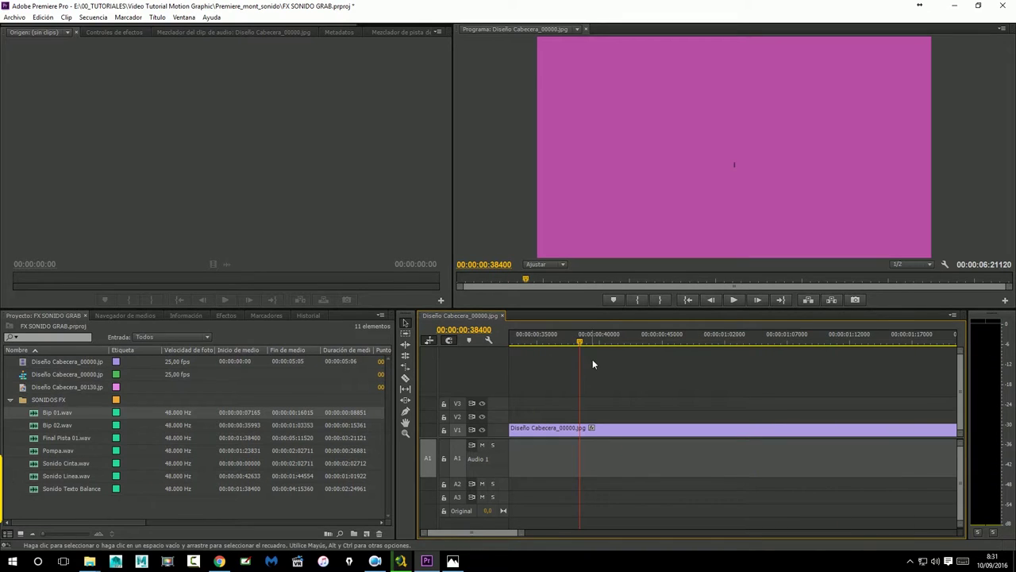
mouse_move(581, 341)
left_mouse_down()
mouse_move(429, 343)
mouse_move(712, 343)
mouse_move(653, 349)
left_mouse_up()
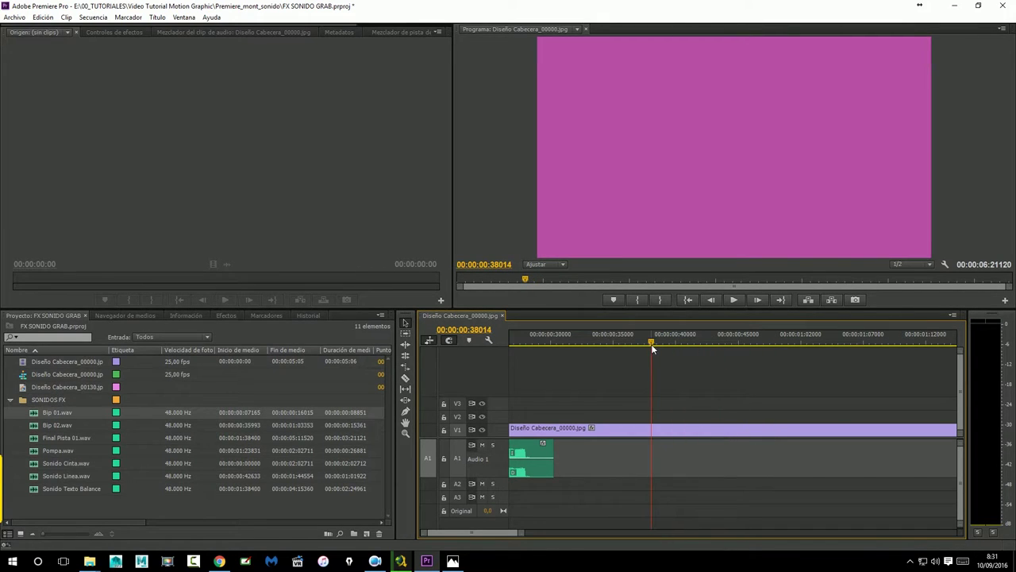
left_click(35, 427)
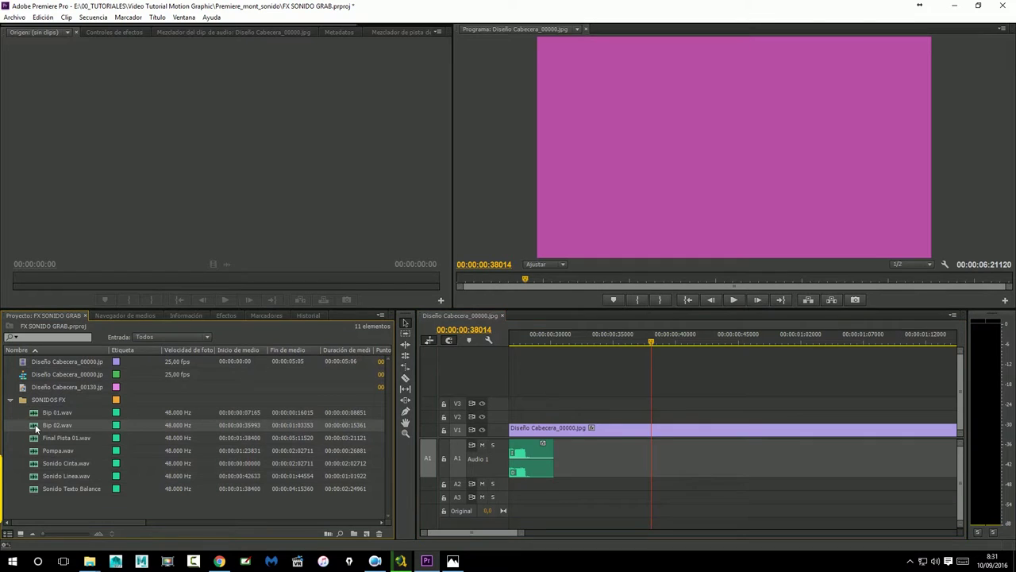
mouse_move(35, 427)
left_mouse_down()
mouse_move(684, 466)
mouse_move(676, 454)
left_mouse_up()
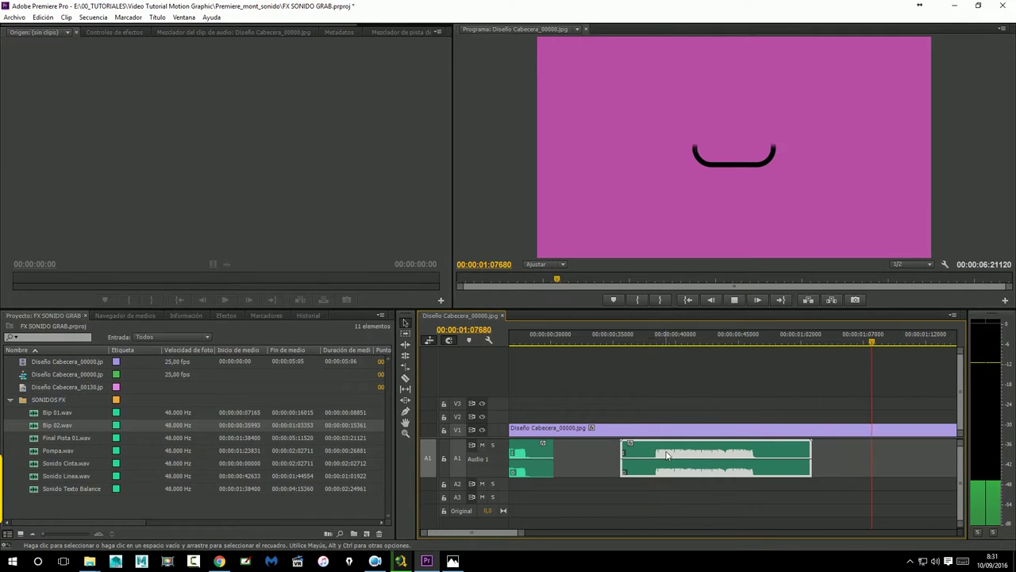
Step: Zoom the timeline to its first two seconds and scrub through the two Bip 01 beeps and Bip 02
key("space")
left_click_drag(520, 532, 560, 532)
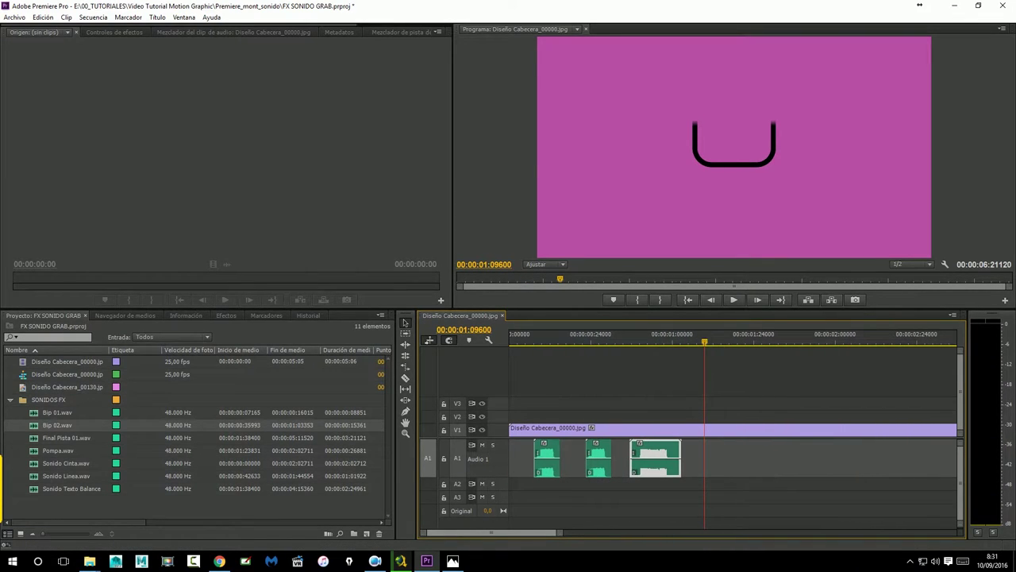
left_click_drag(564, 536, 520, 534)
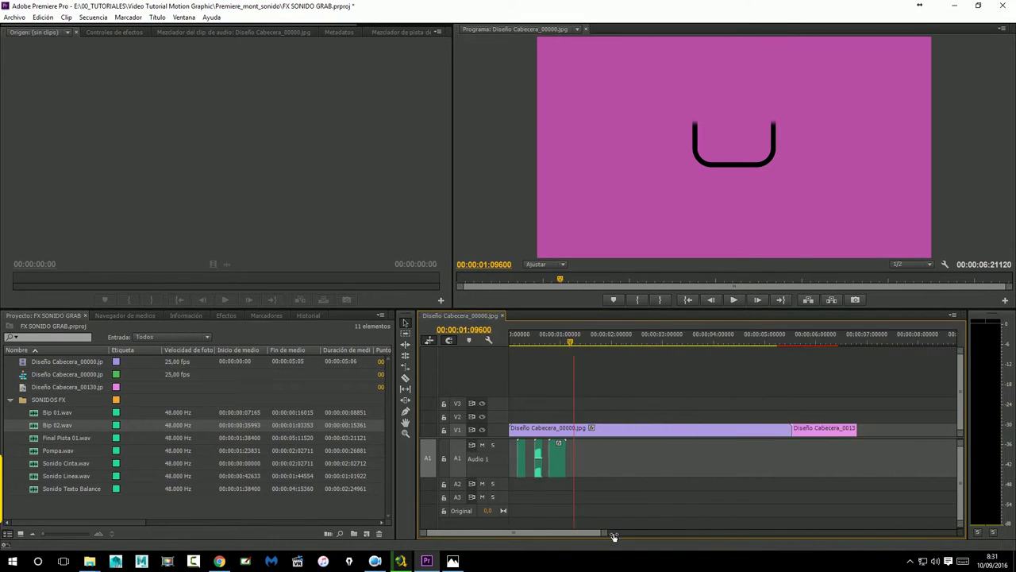
left_click_drag(597, 543, 656, 540)
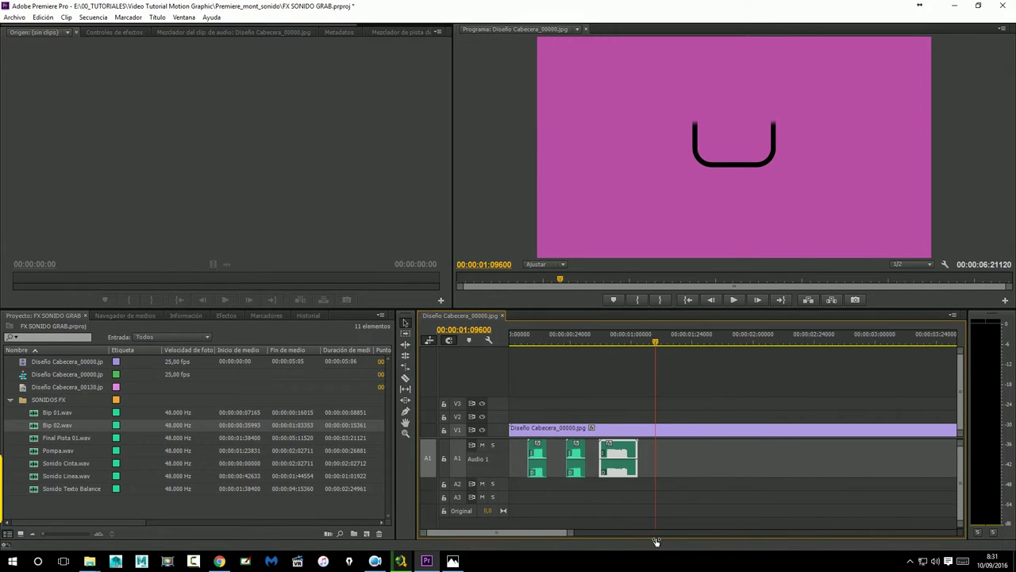
left_click_drag(422, 533, 414, 536)
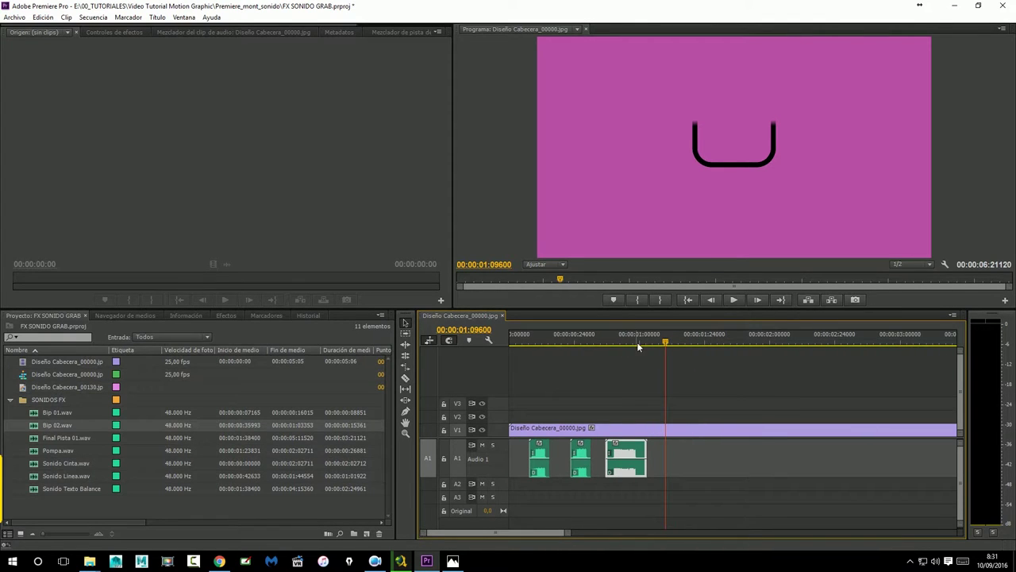
left_click(575, 337)
mouse_move(574, 337)
left_mouse_down()
mouse_move(545, 354)
mouse_move(657, 347)
left_mouse_up()
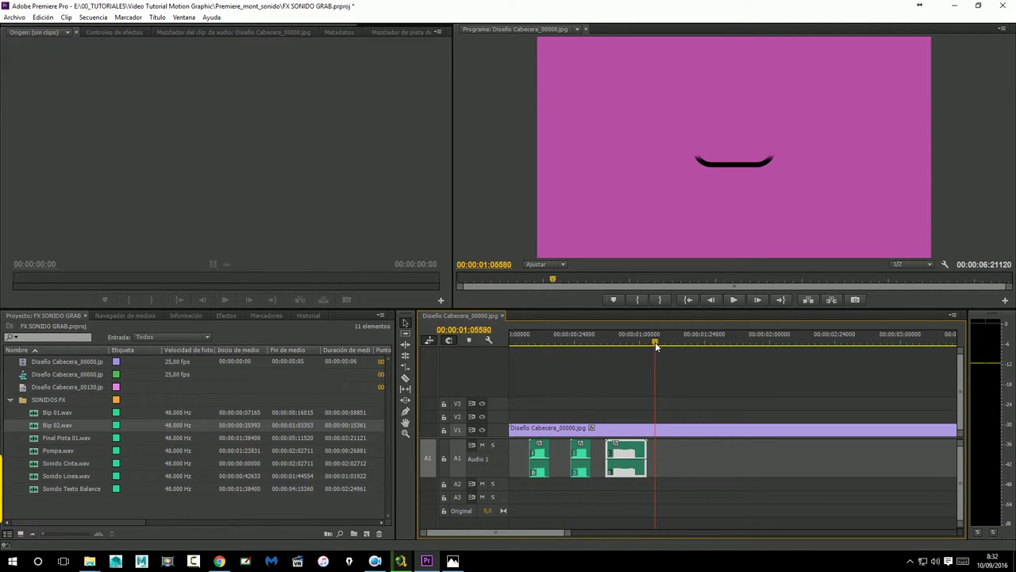
left_click(688, 300)
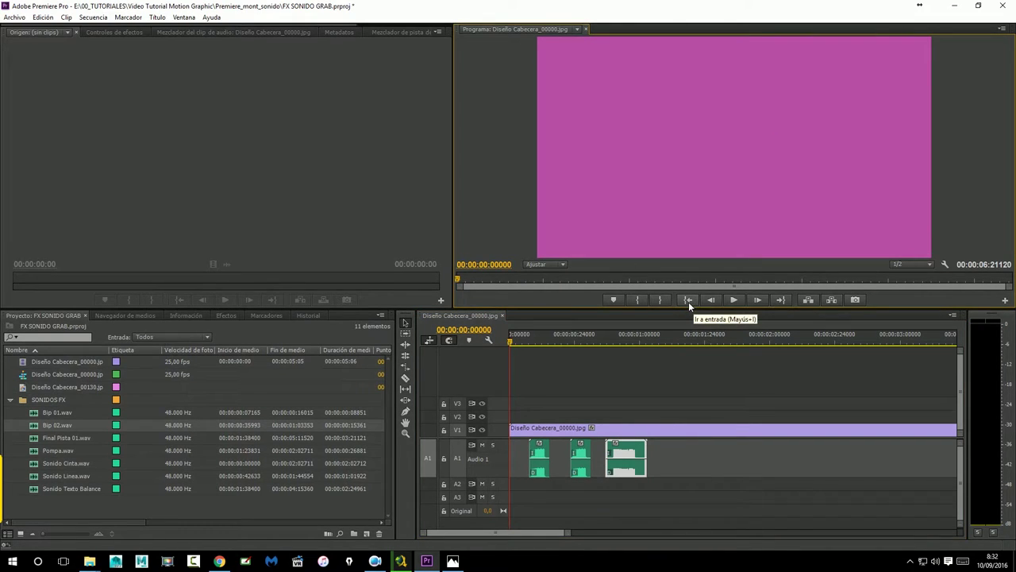
left_click(731, 304)
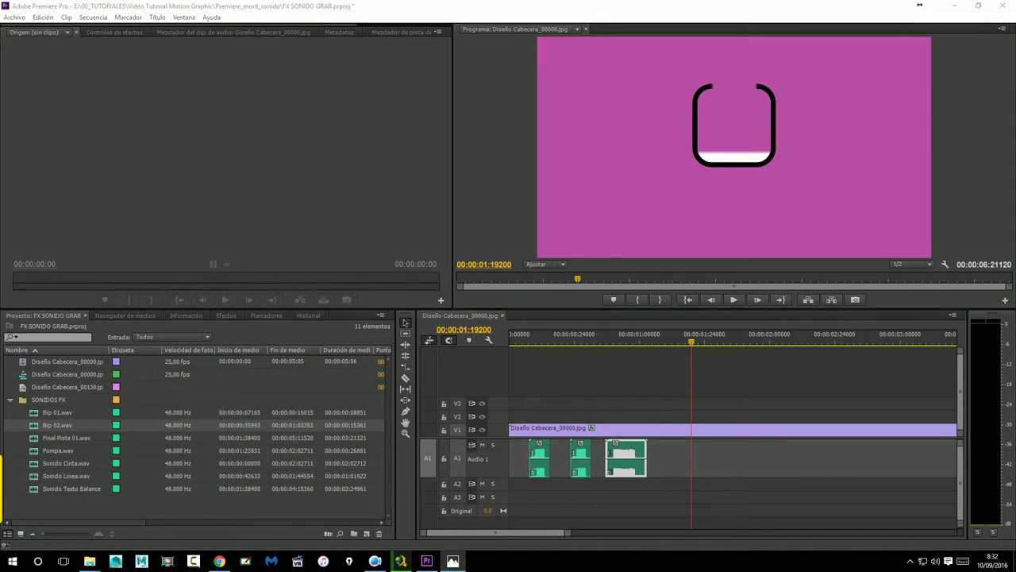
left_click(691, 342)
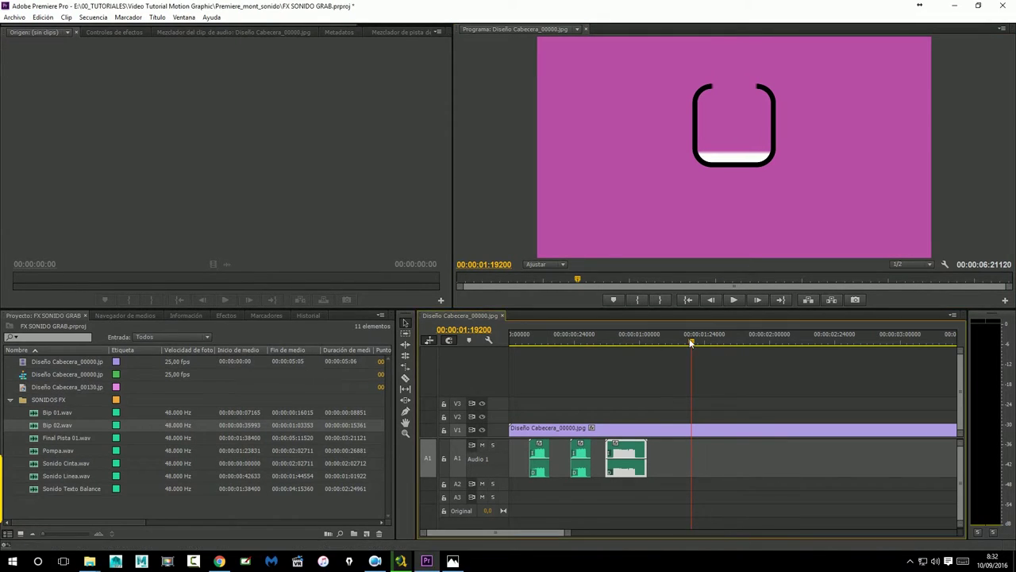
left_click_drag(691, 343, 628, 347)
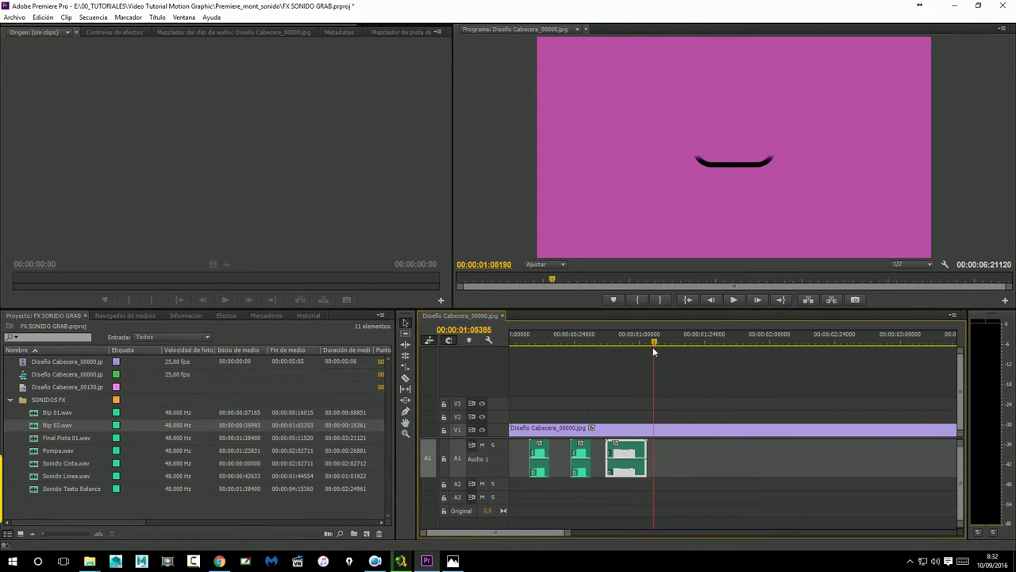
left_click_drag(628, 347, 708, 347)
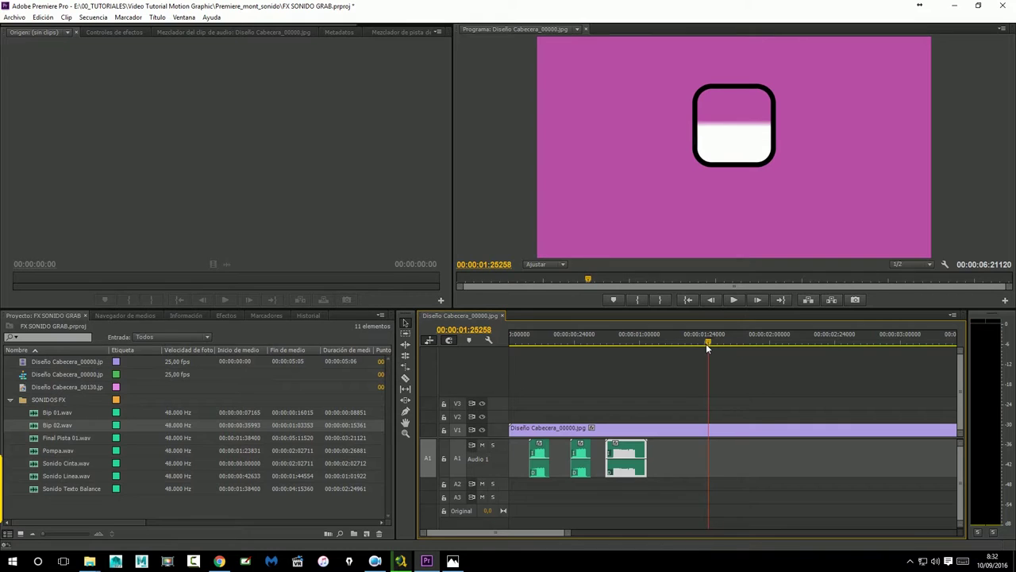
left_click(36, 437)
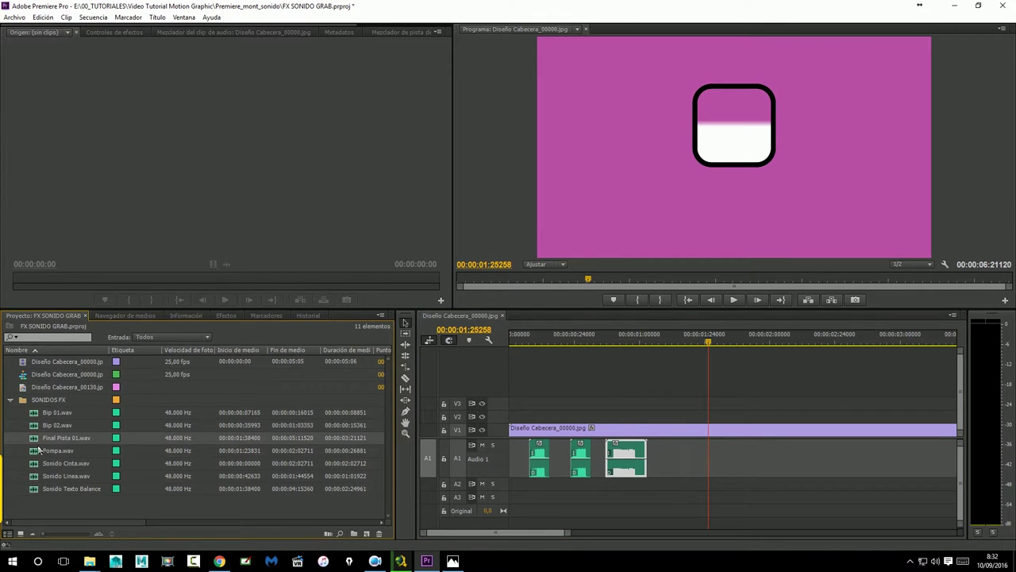
Step: Preview Final Pista 01.wav in the Source Monitor and mark In at 1:21, Out at 4:19
double_click(37, 439)
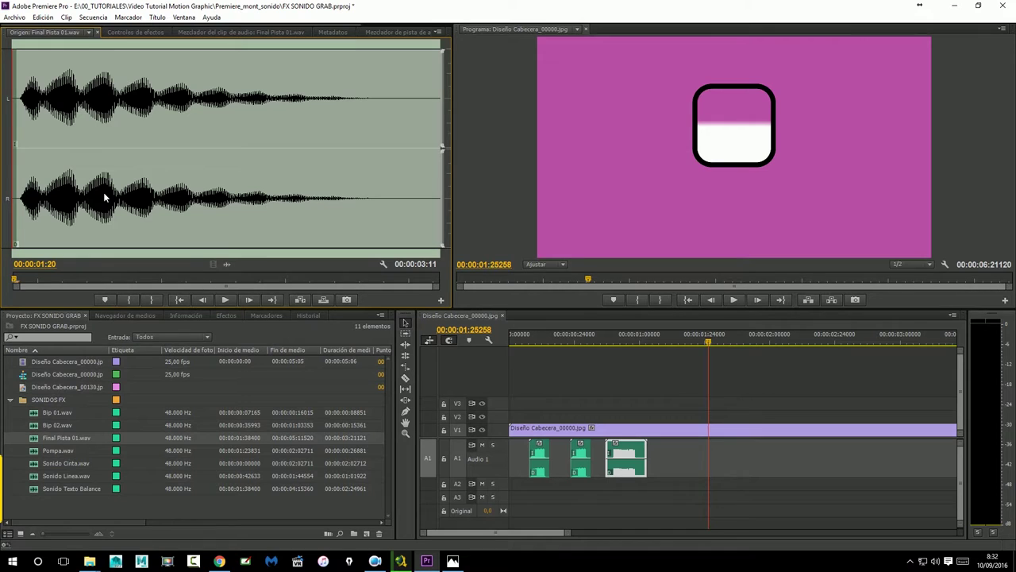
left_click(226, 301)
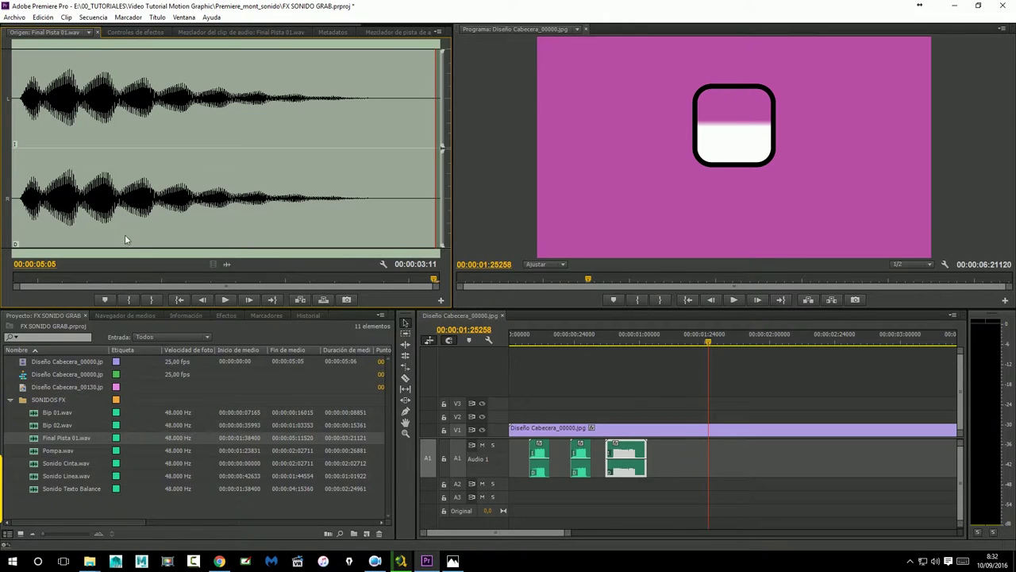
left_click_drag(33, 231, 11, 237)
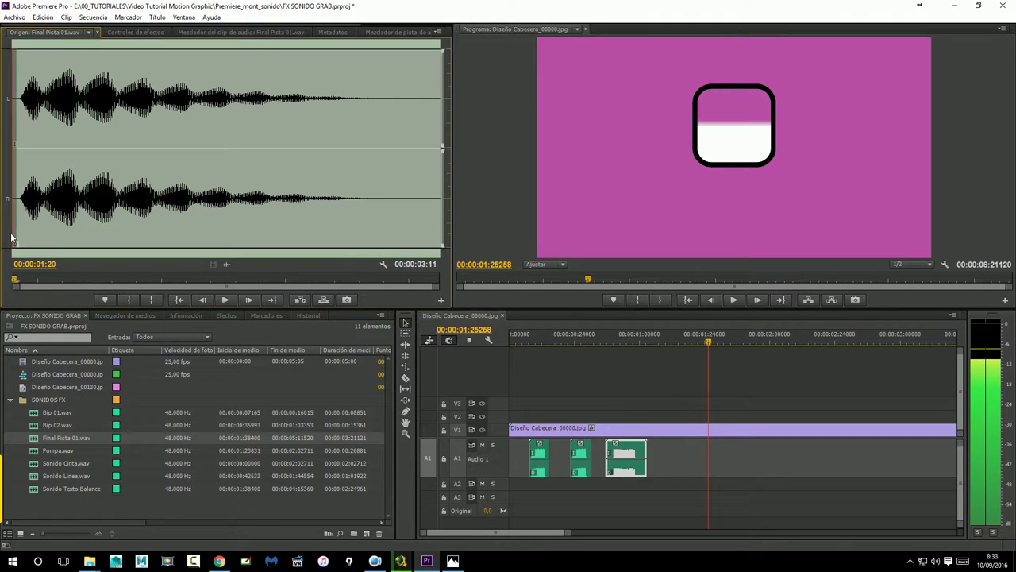
left_click_drag(11, 238, 19, 238)
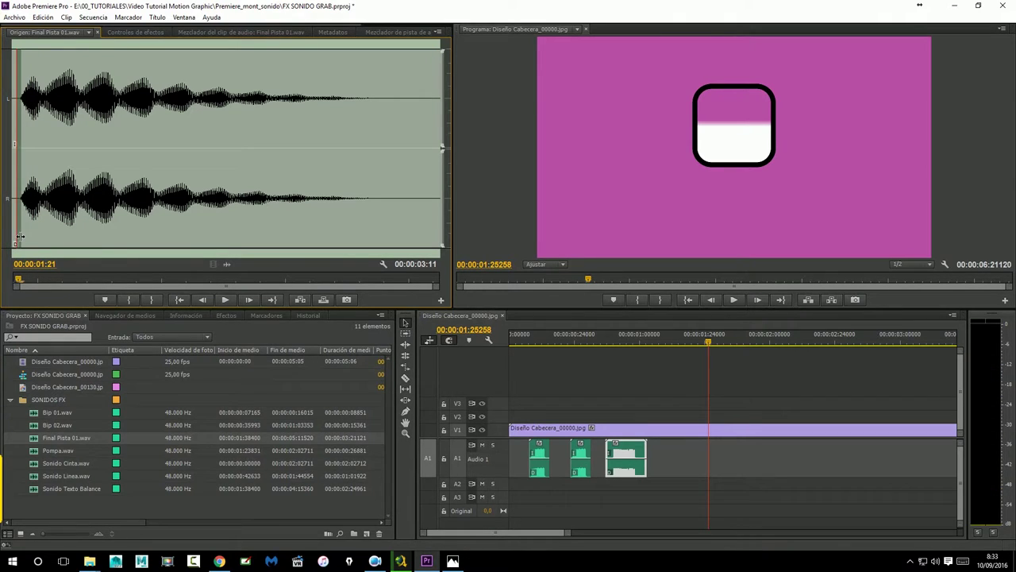
left_click(128, 302)
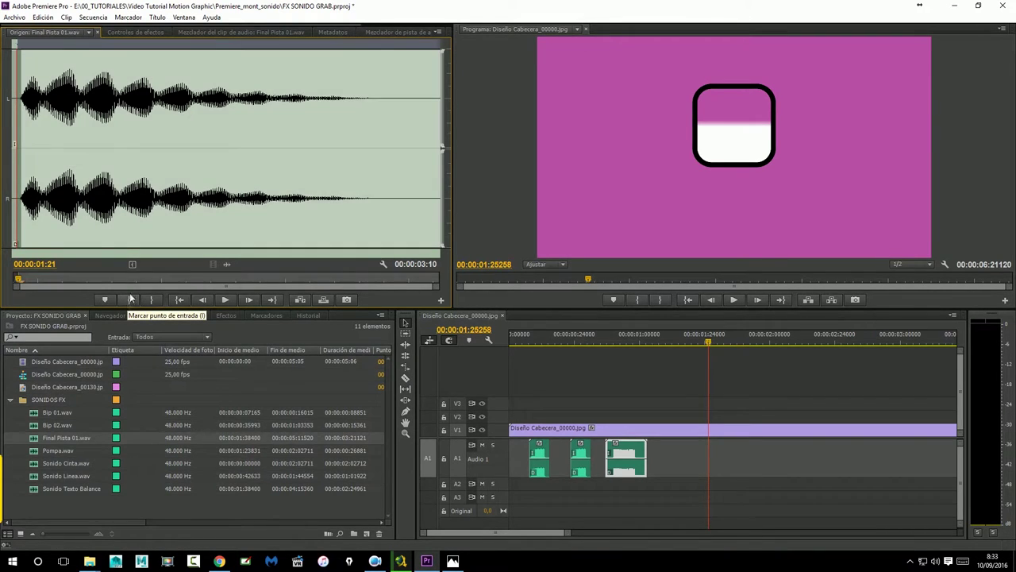
left_click(72, 205)
left_click_drag(72, 205, 382, 212)
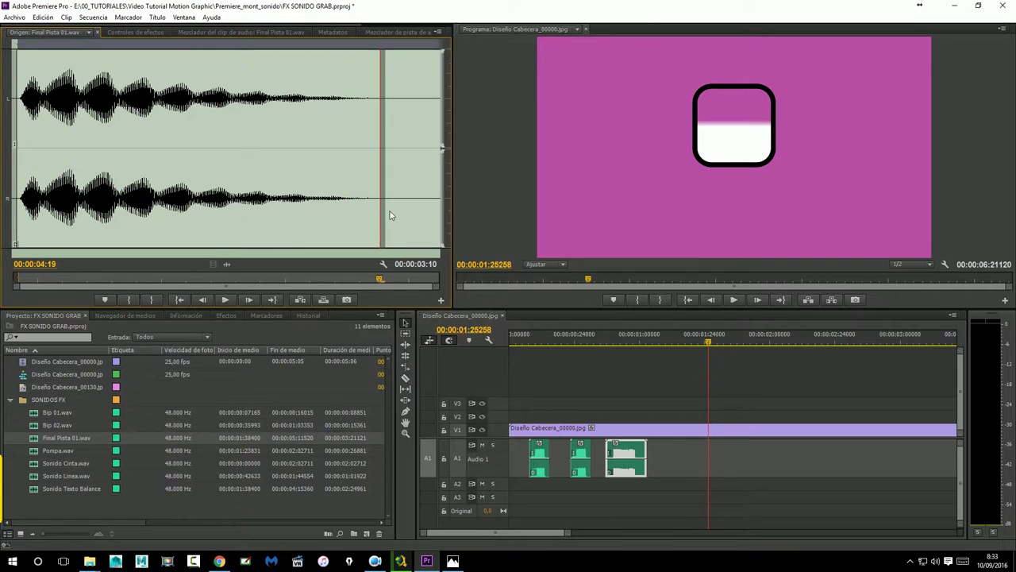
left_click(153, 300)
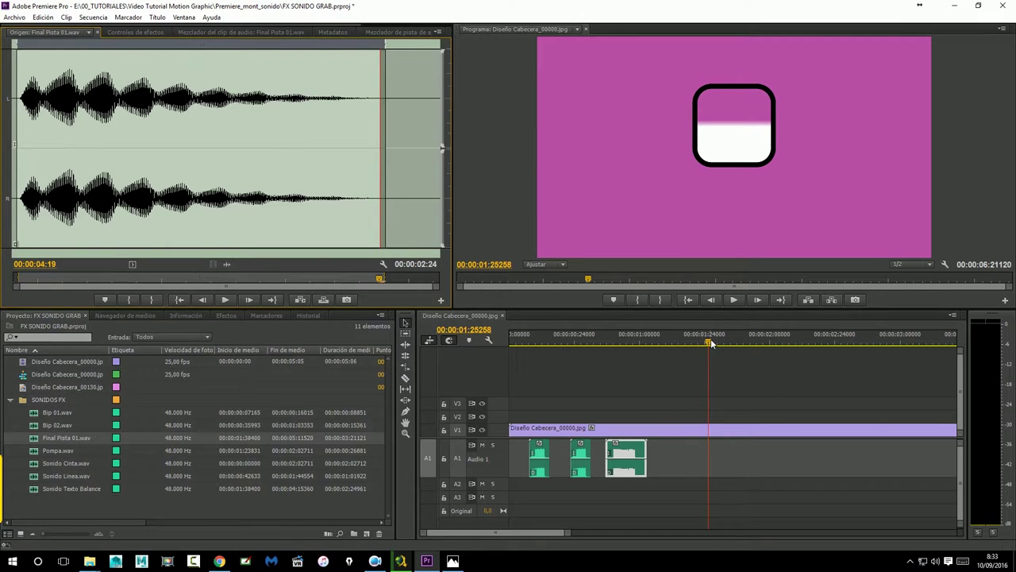
Step: Park the playhead at 1:38395, where the logo's eyes appear, with source audio patched to A1
left_click(508, 531)
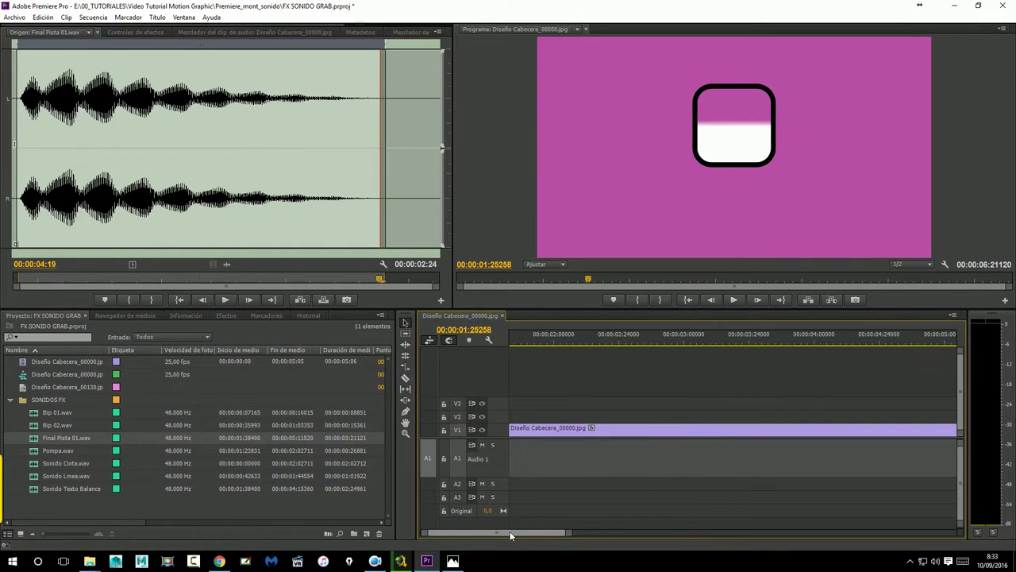
left_click_drag(565, 532, 591, 533)
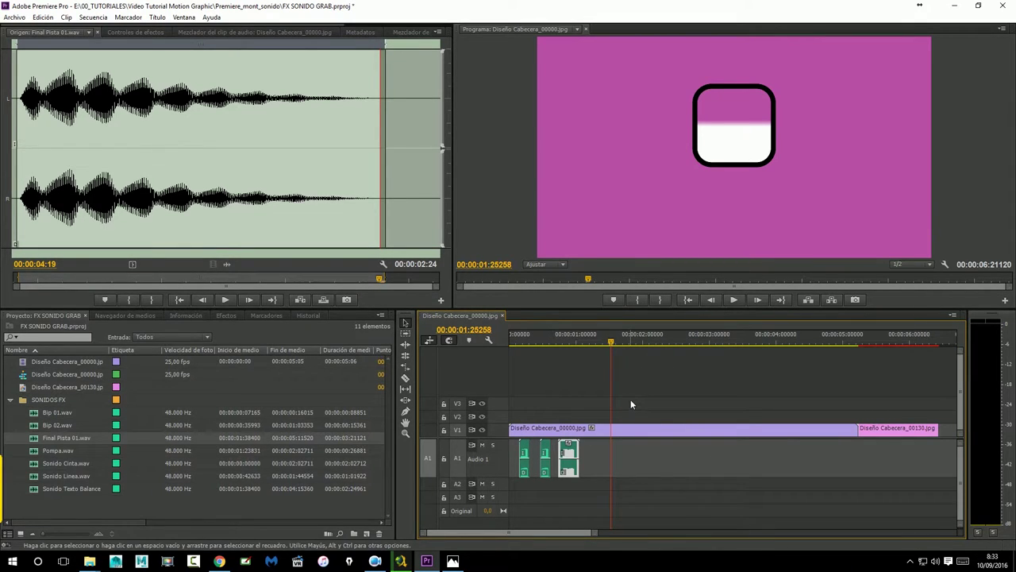
left_click(615, 339)
mouse_move(616, 339)
left_mouse_down()
mouse_move(671, 343)
mouse_move(629, 346)
left_mouse_up()
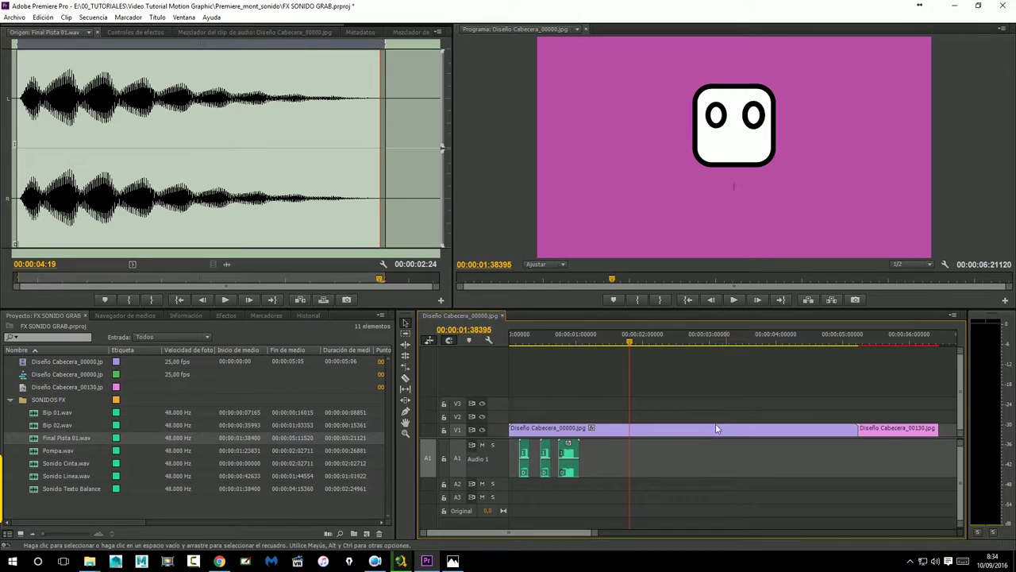
left_click(427, 460)
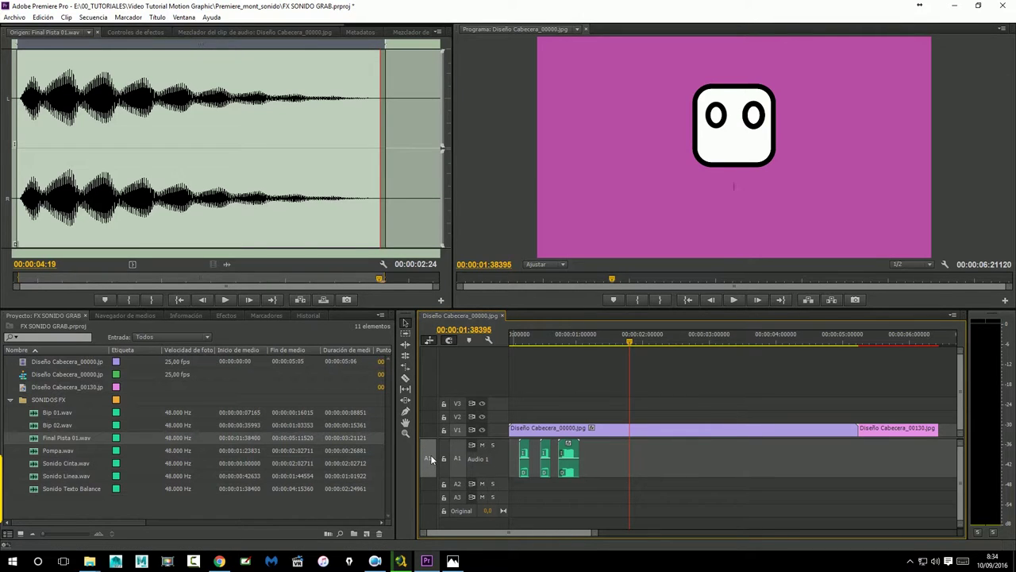
left_click(456, 459)
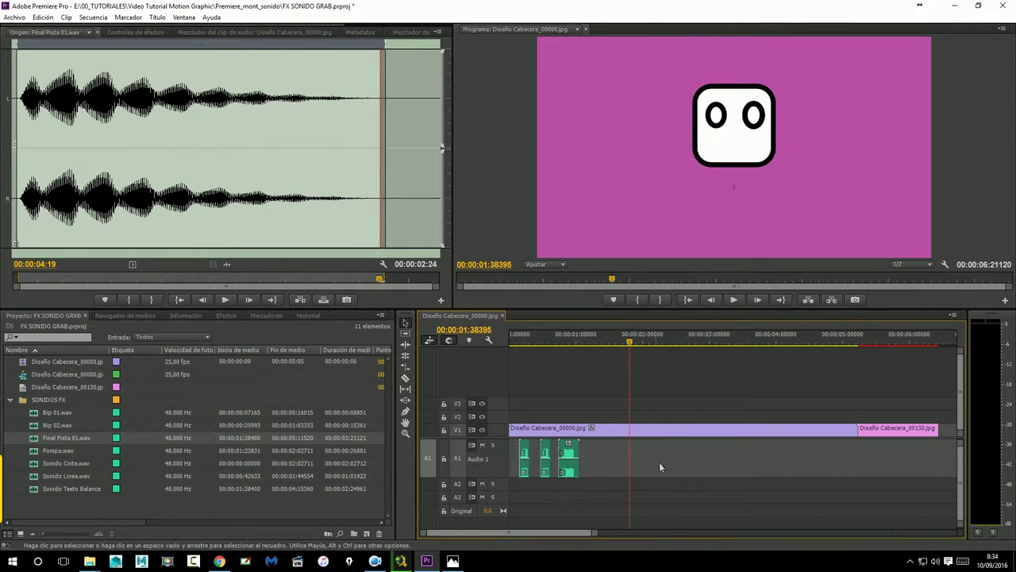
Step: Overwrite the trimmed Final Pista 01.wav onto A1, undoing an Insert that split the image clip
left_click(301, 300)
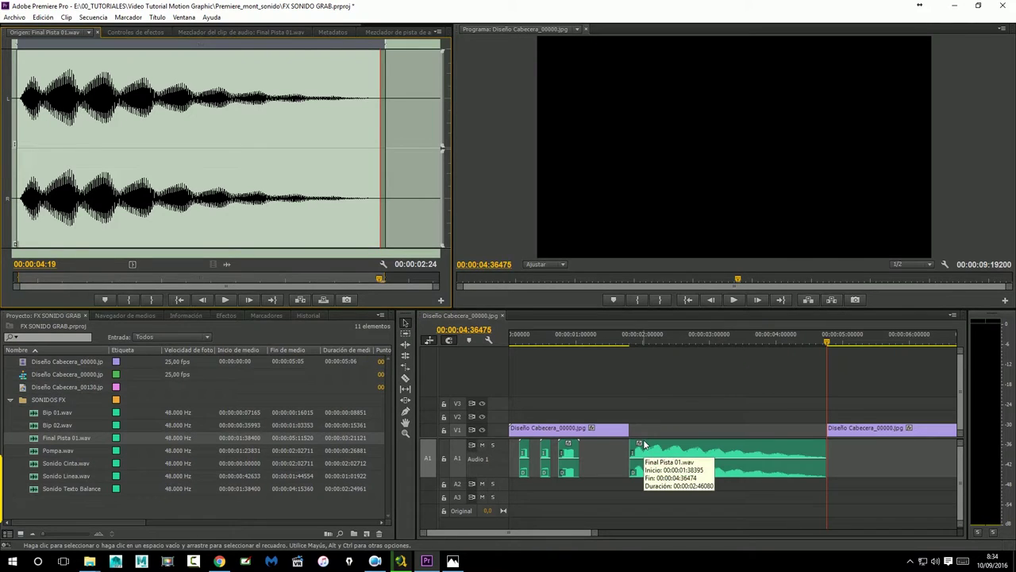
key("ctrl+z")
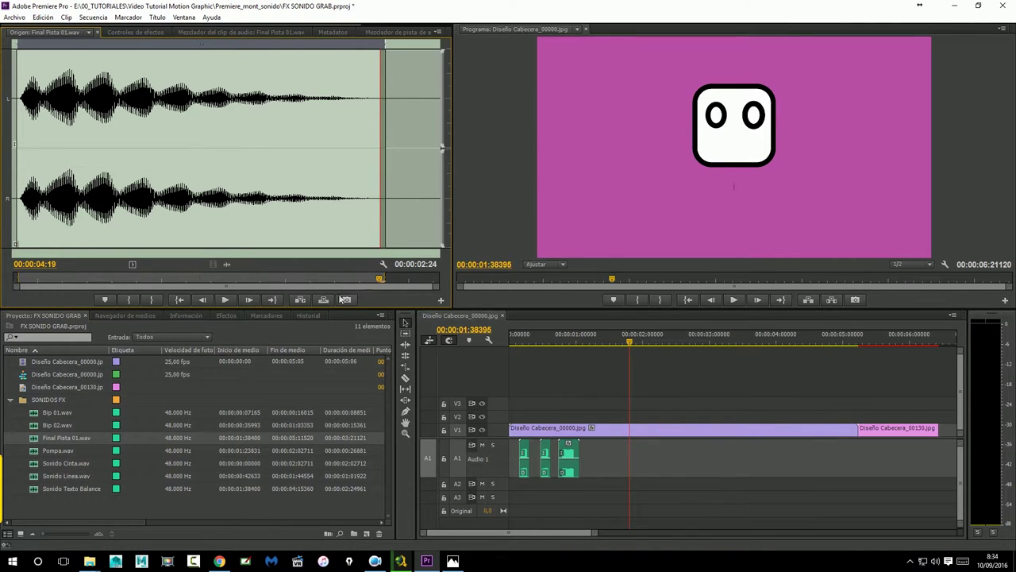
left_click(324, 300)
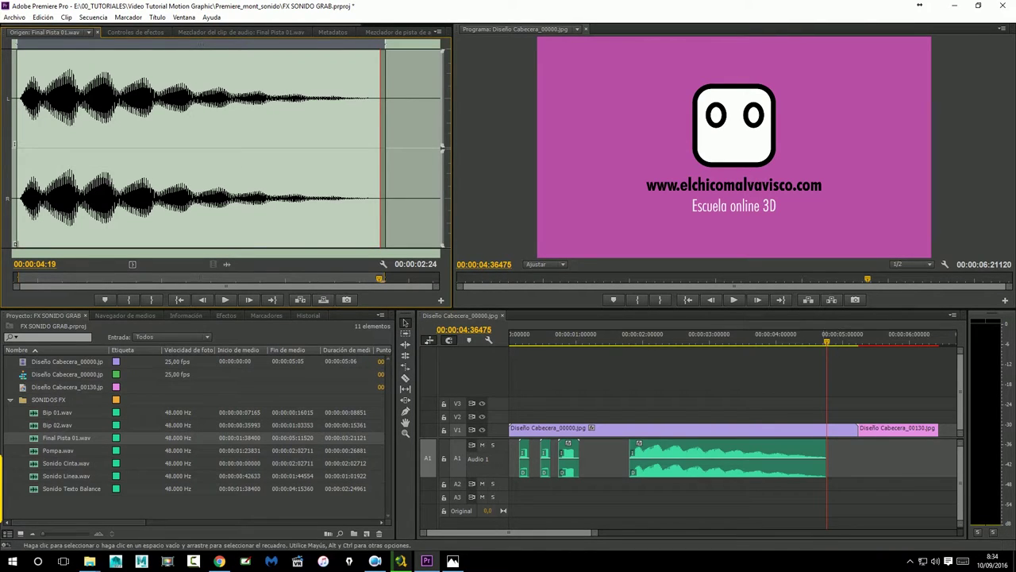
left_click(602, 340)
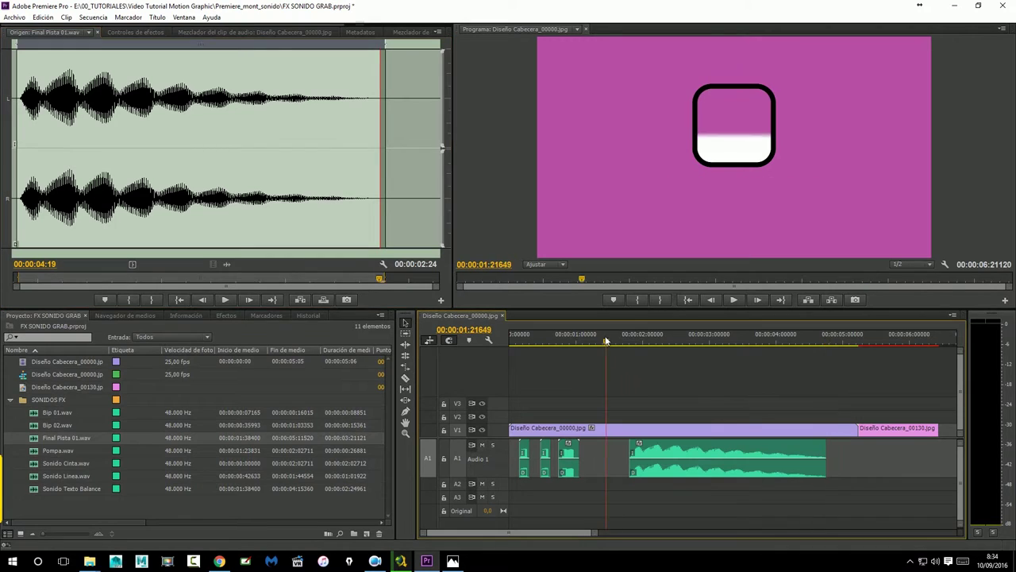
left_click(734, 299)
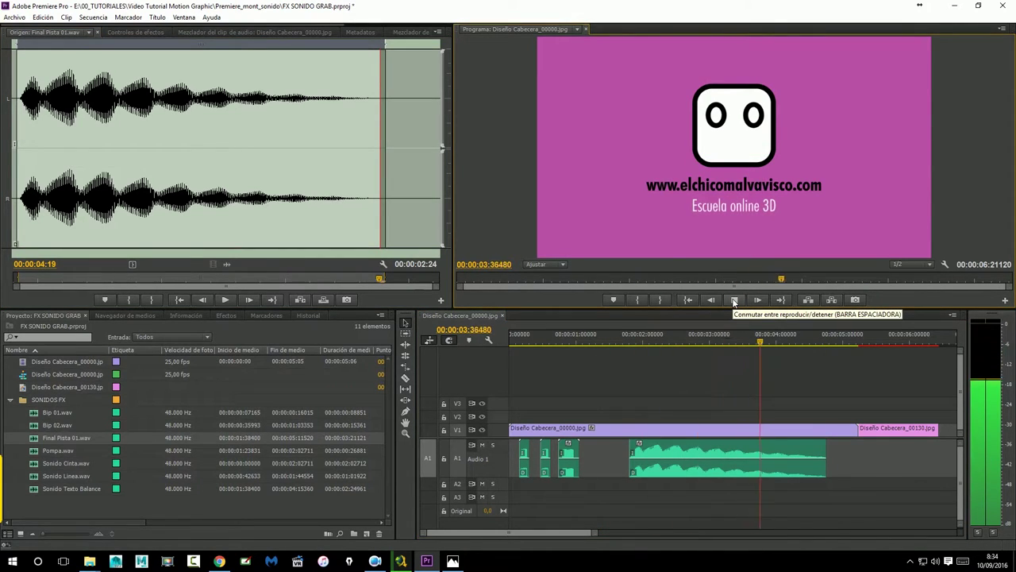
left_click(734, 300)
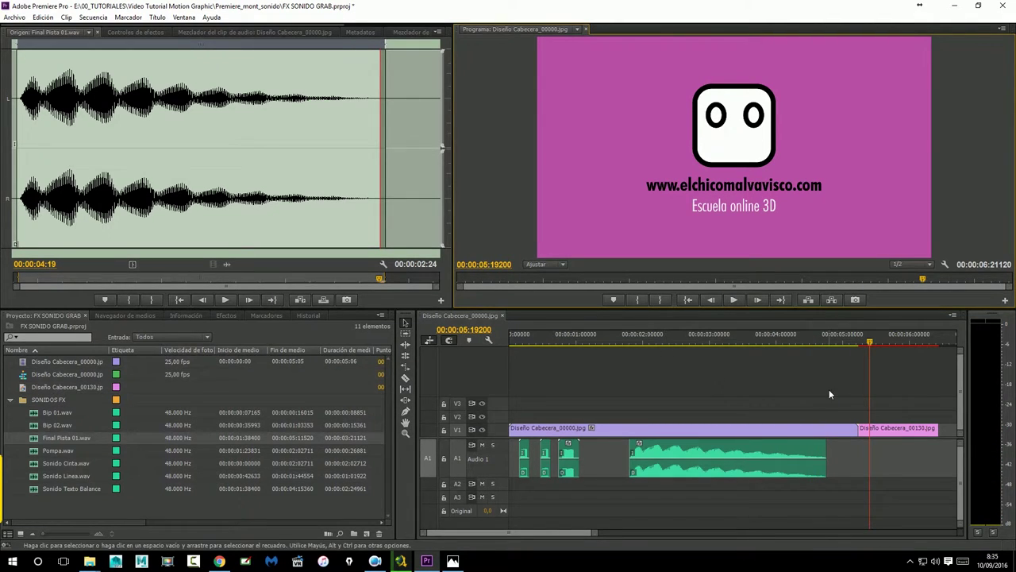
left_click(829, 411)
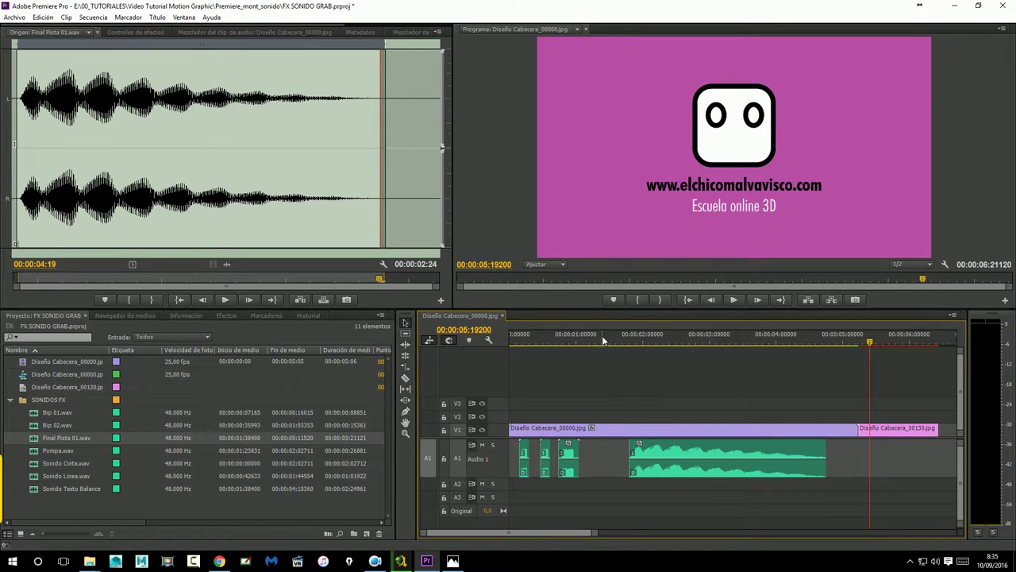
left_click_drag(604, 340, 583, 350)
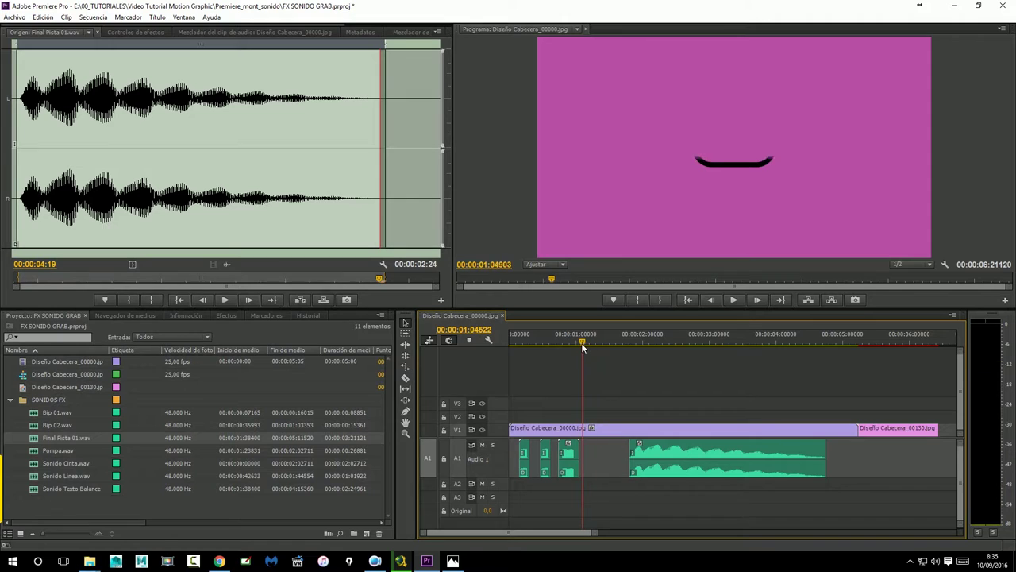
left_click(32, 478)
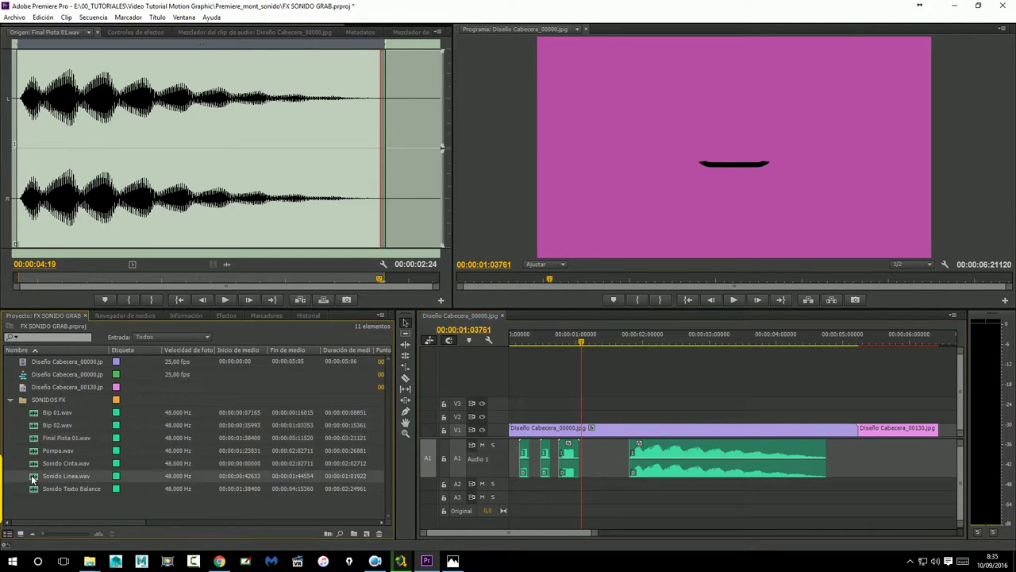
Step: Mark Sonido Linea.wav from 00:00:00:24 for 22 frames and scrub to the line's appearance
double_click(33, 478)
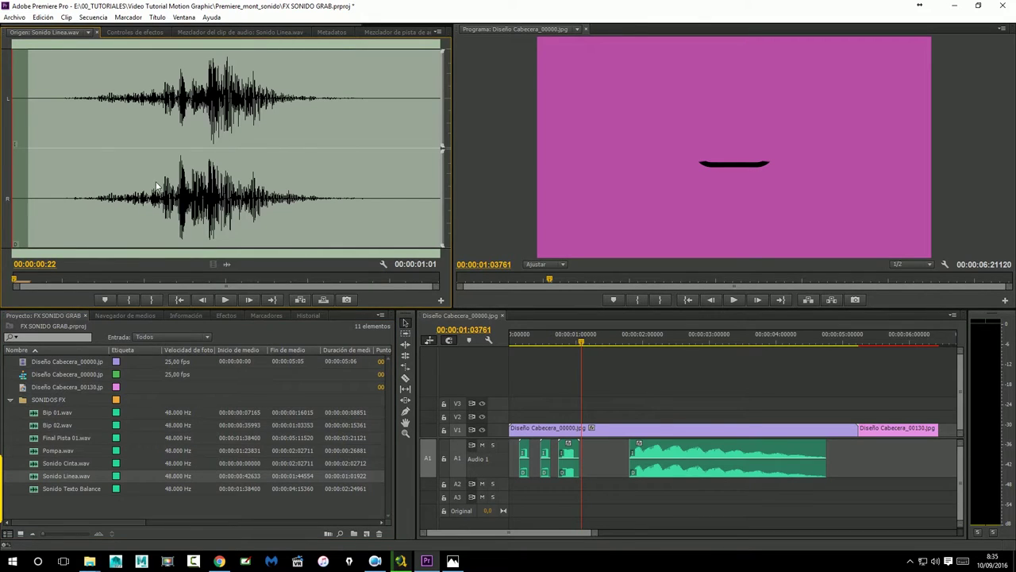
left_click_drag(50, 222, 47, 219)
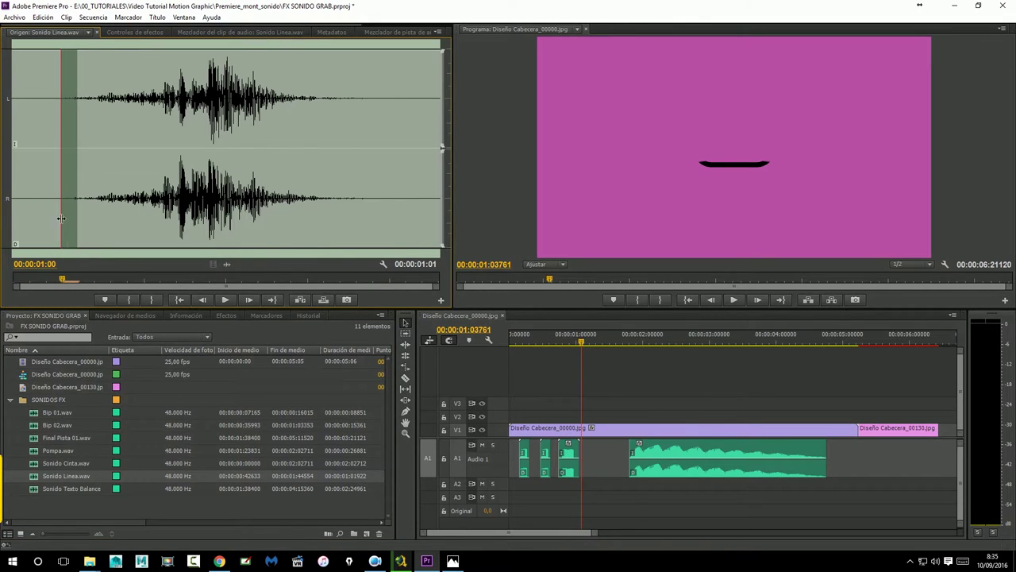
left_click(127, 300)
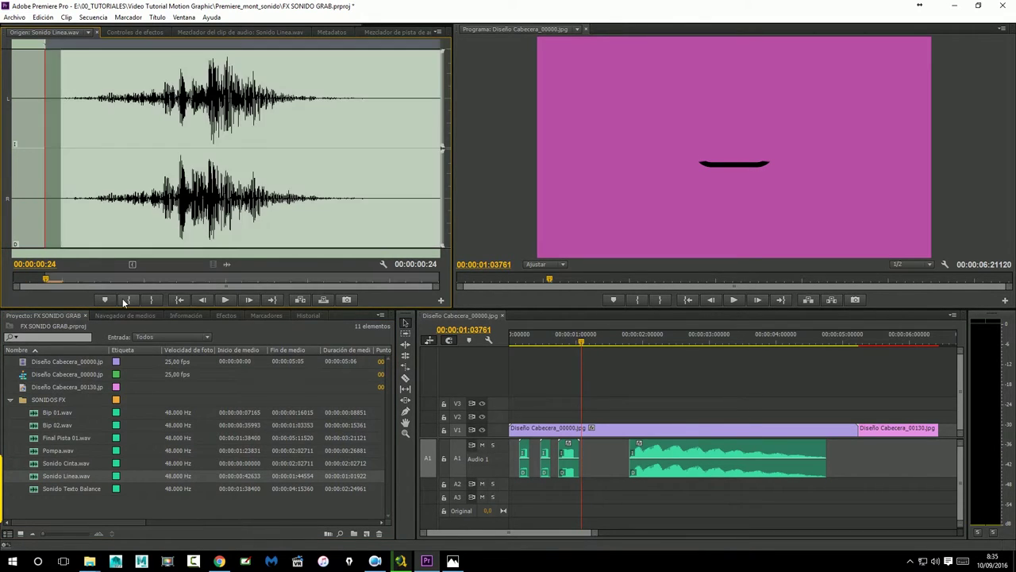
left_click_drag(67, 232, 392, 224)
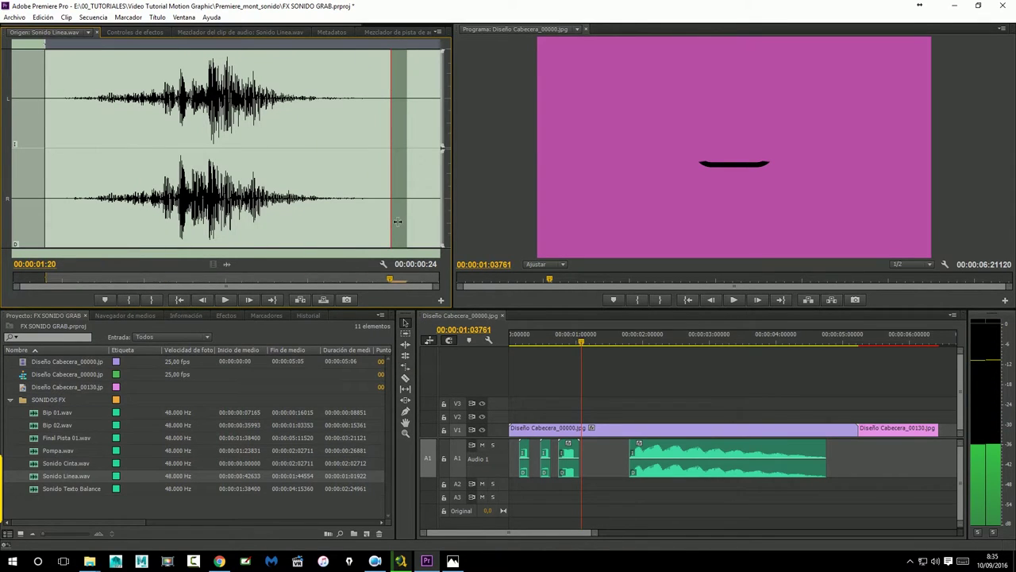
left_click(152, 299)
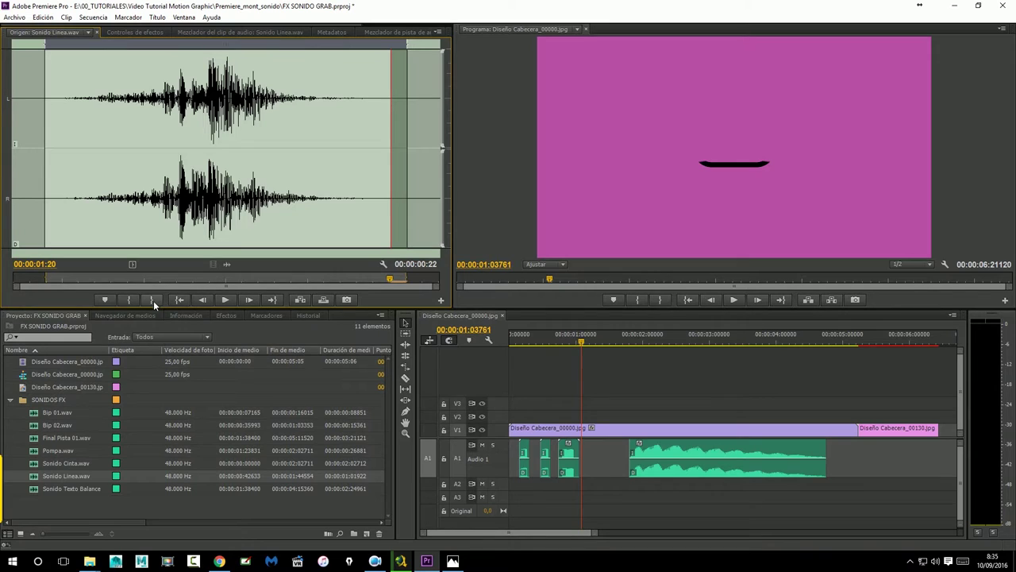
left_click_drag(578, 340, 571, 347)
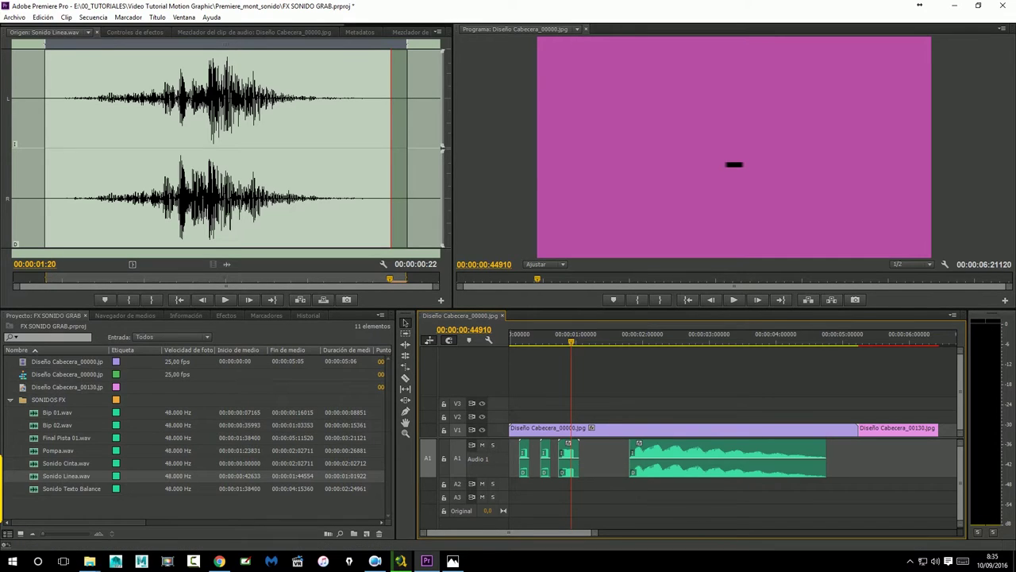
Step: Patch and target track A2 only, then overwrite the 22-frame line sound onto it
left_click(428, 483)
left_click(455, 486)
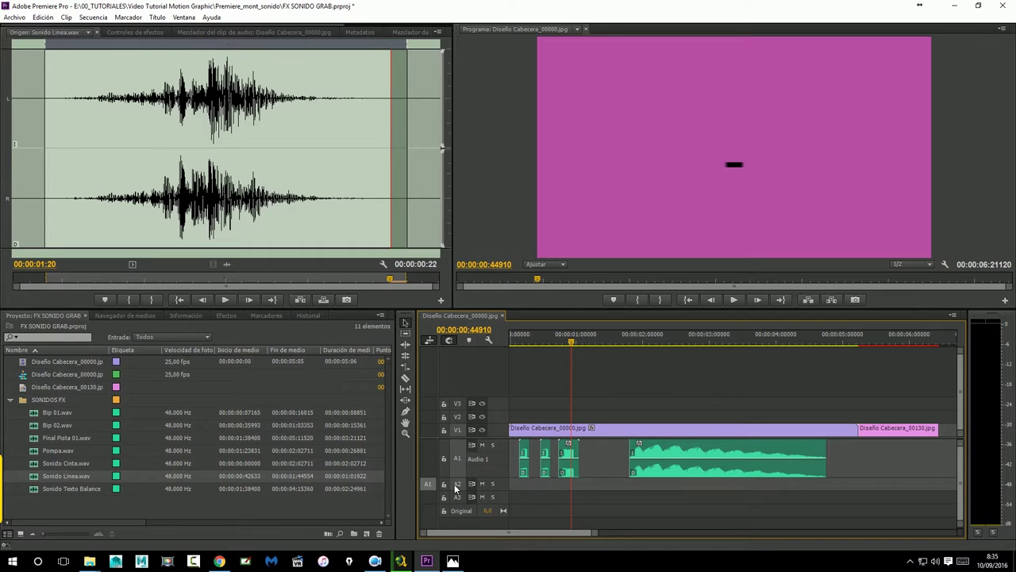
left_click(456, 459)
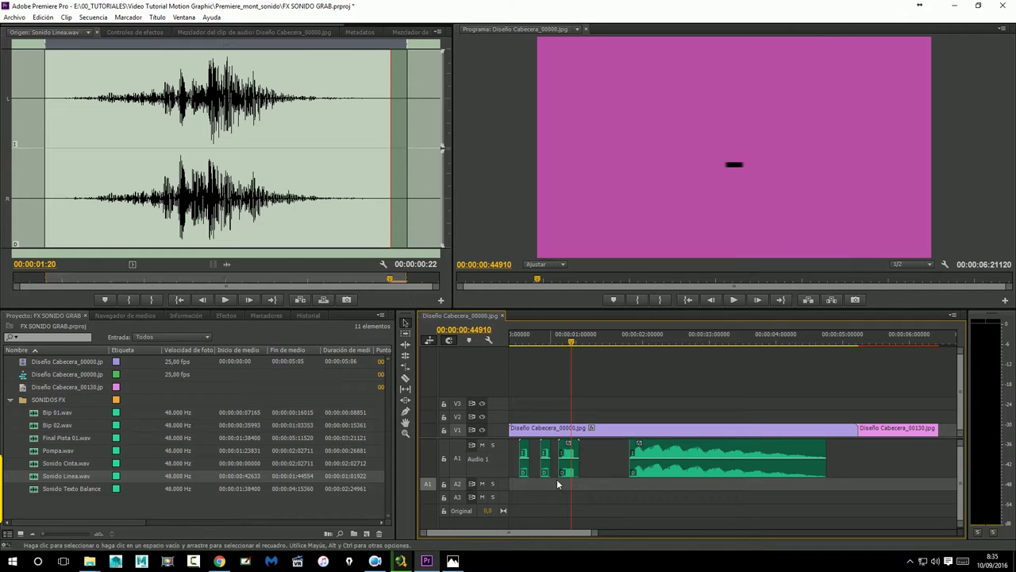
left_click(325, 301)
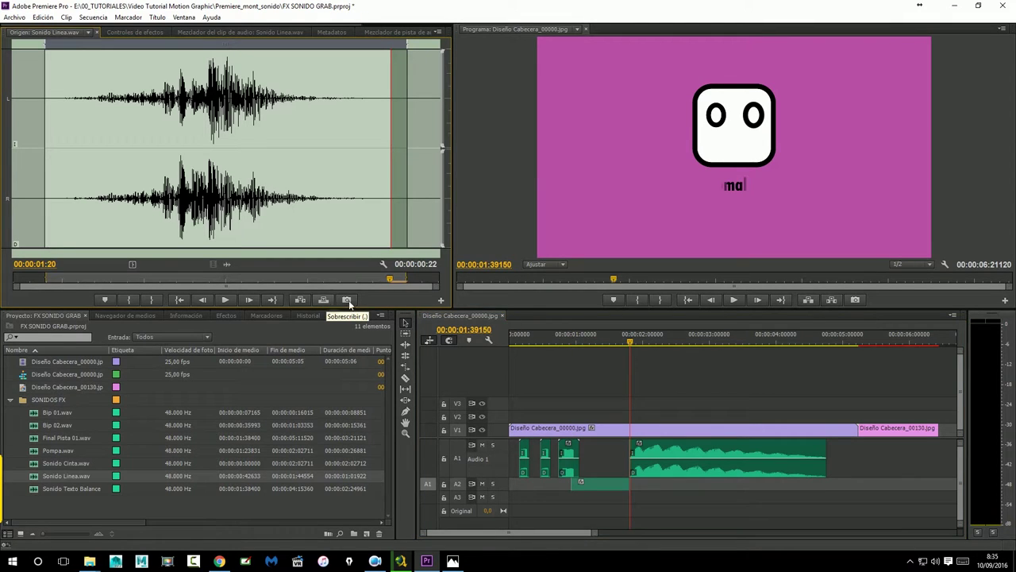
Step: Play the sequence from the start to check the line sound's sync
left_click(555, 337)
key("space")
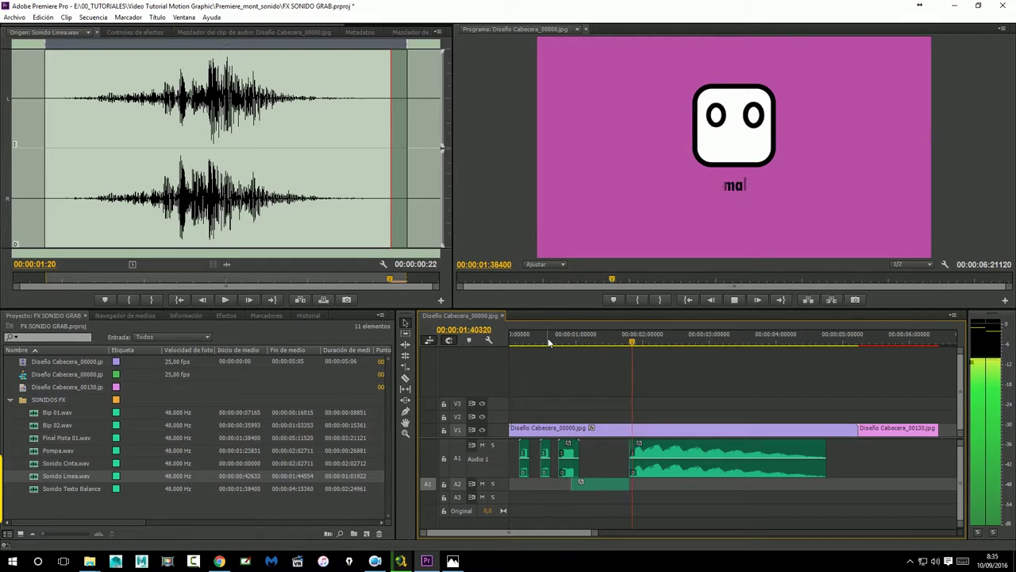
key("space")
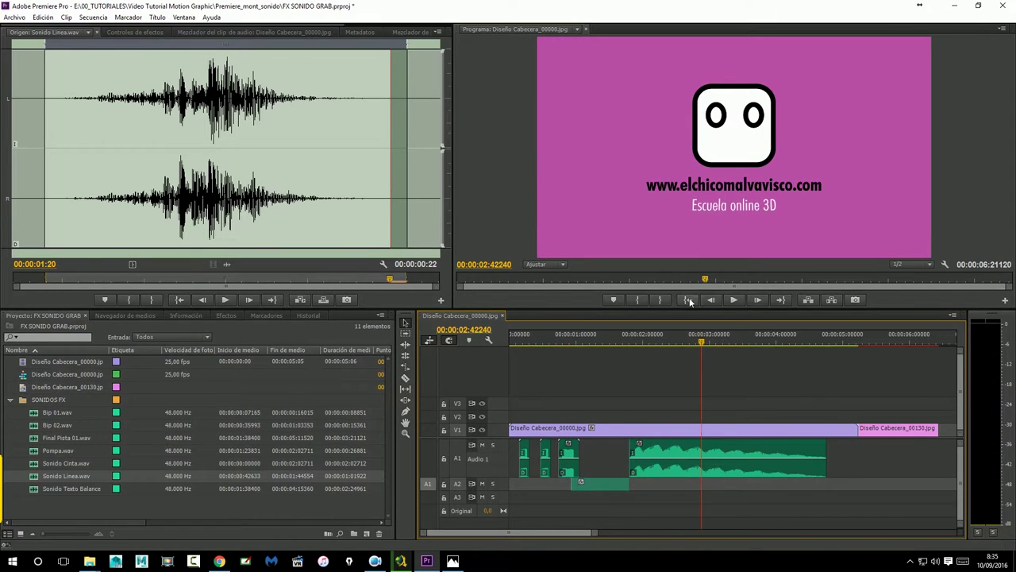
left_click(689, 300)
left_click(734, 299)
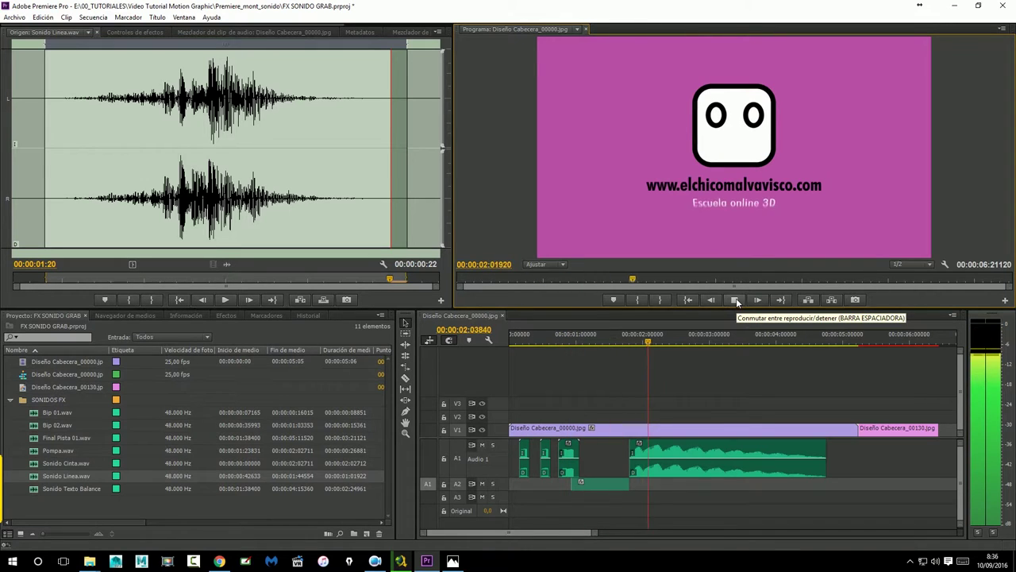
left_click(736, 299)
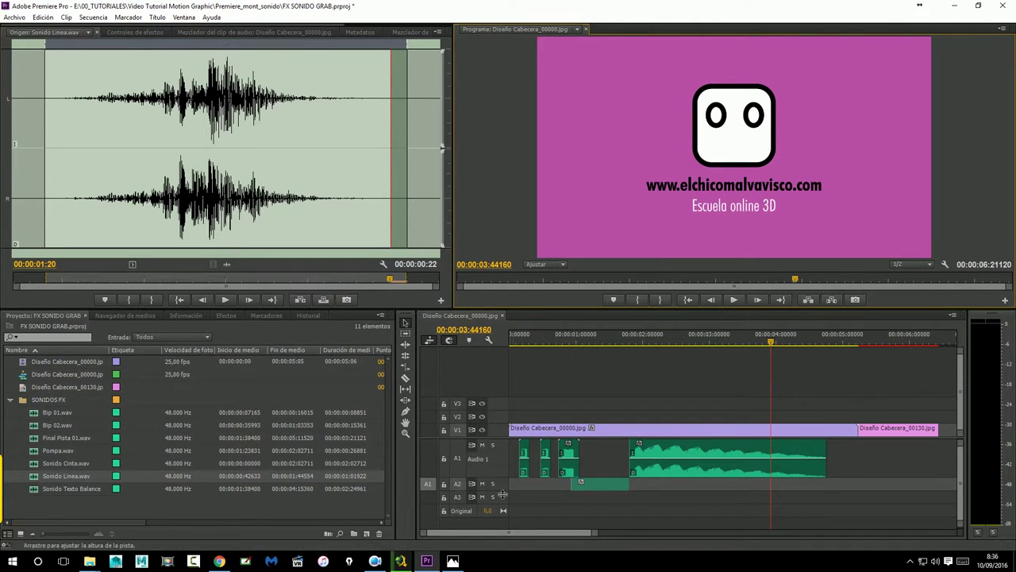
Step: Enlarge track A2 and solo it to hear Sonido Linea alone with the animation, then unsolo
left_click_drag(503, 502, 503, 515)
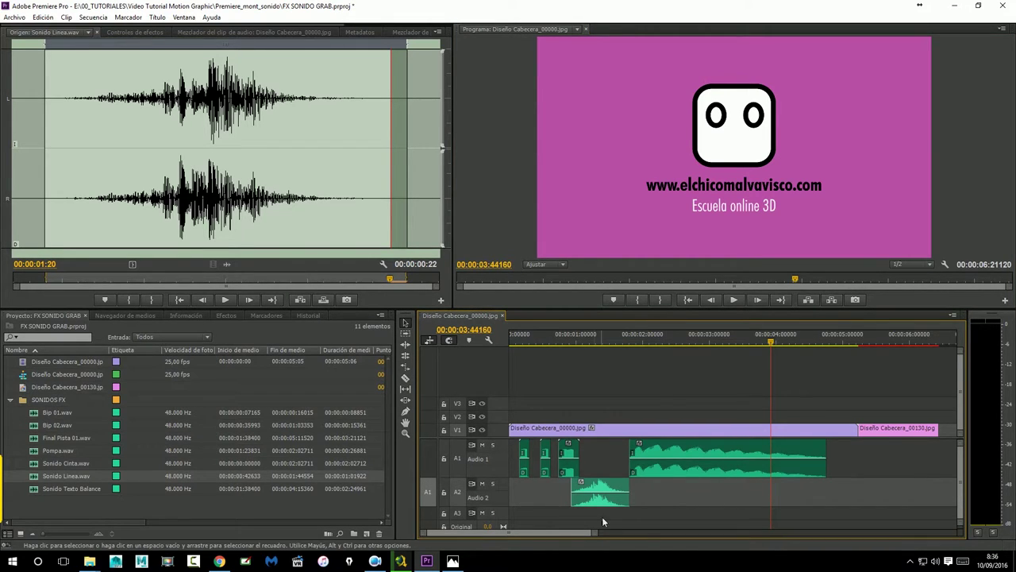
left_click(493, 484)
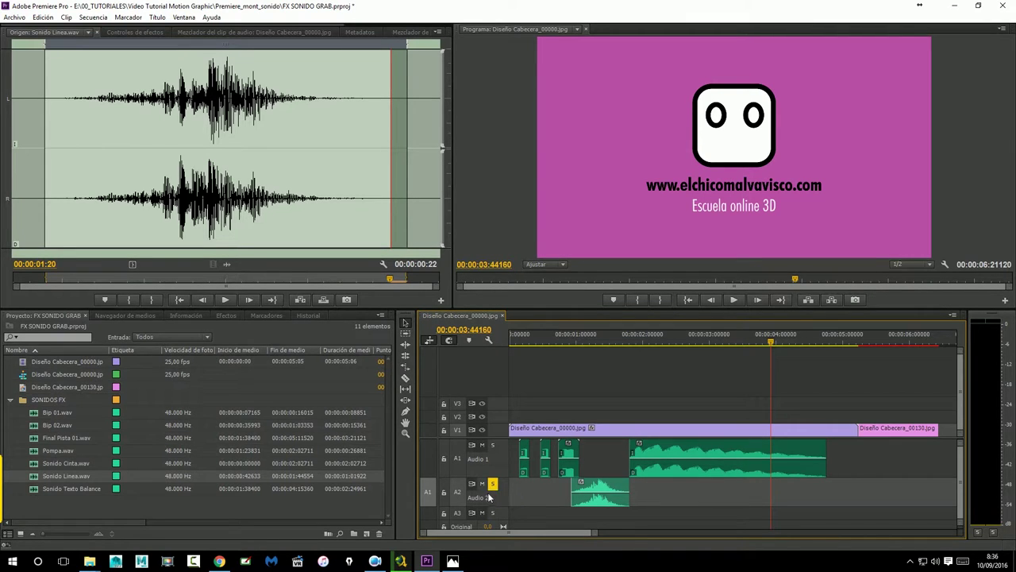
left_click(683, 301)
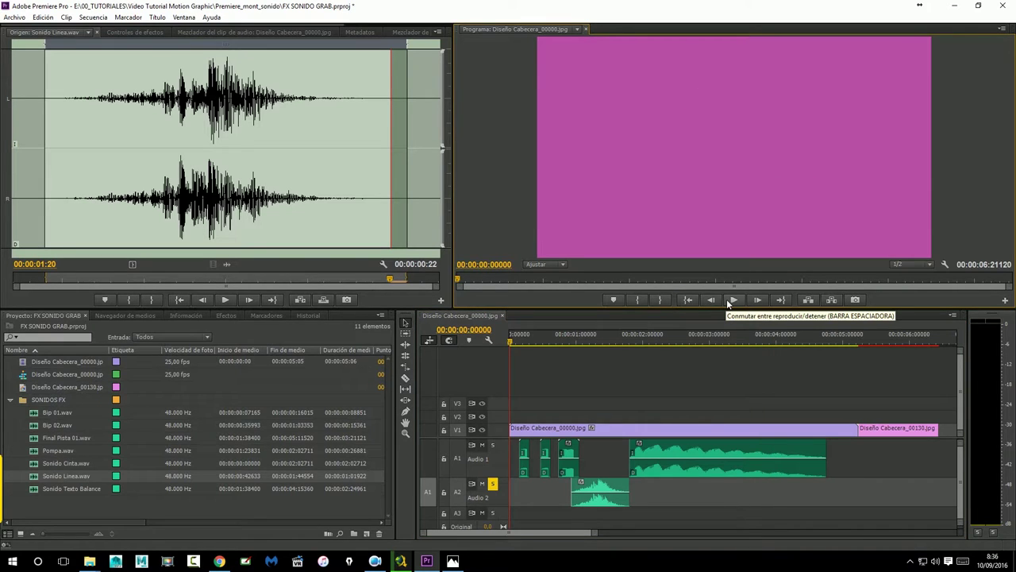
left_click(726, 298)
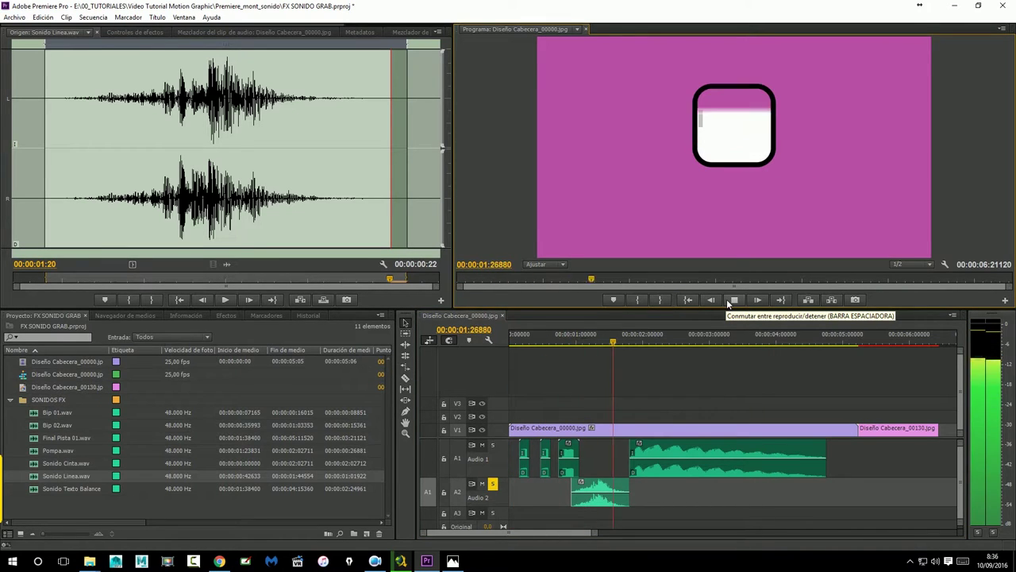
left_click(732, 301)
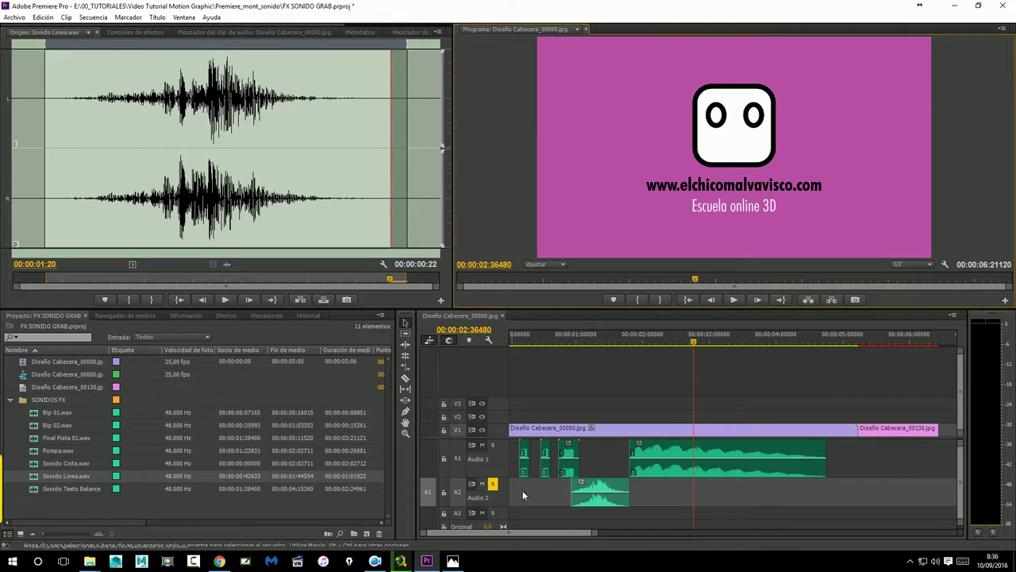
left_click(493, 484)
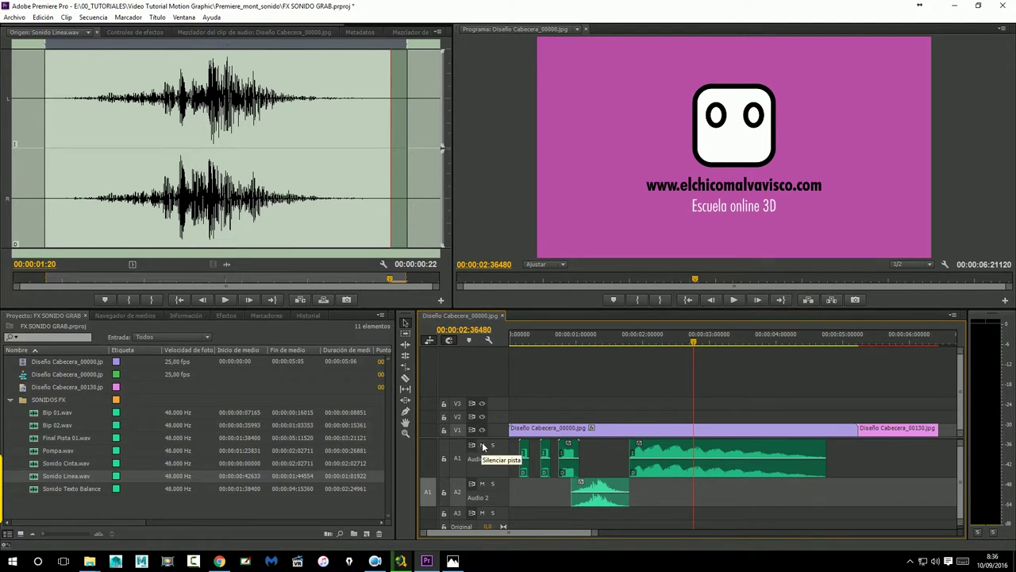
Step: Mute Audio 1, play the line section twice, then route the A1 source patch to track A3
left_click(482, 446)
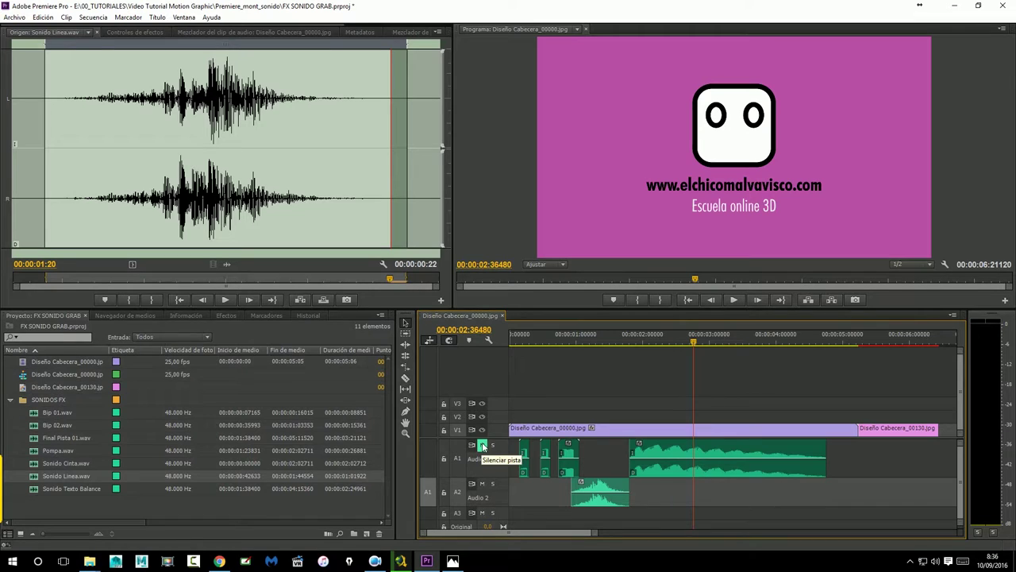
left_click(566, 338)
left_click(736, 299)
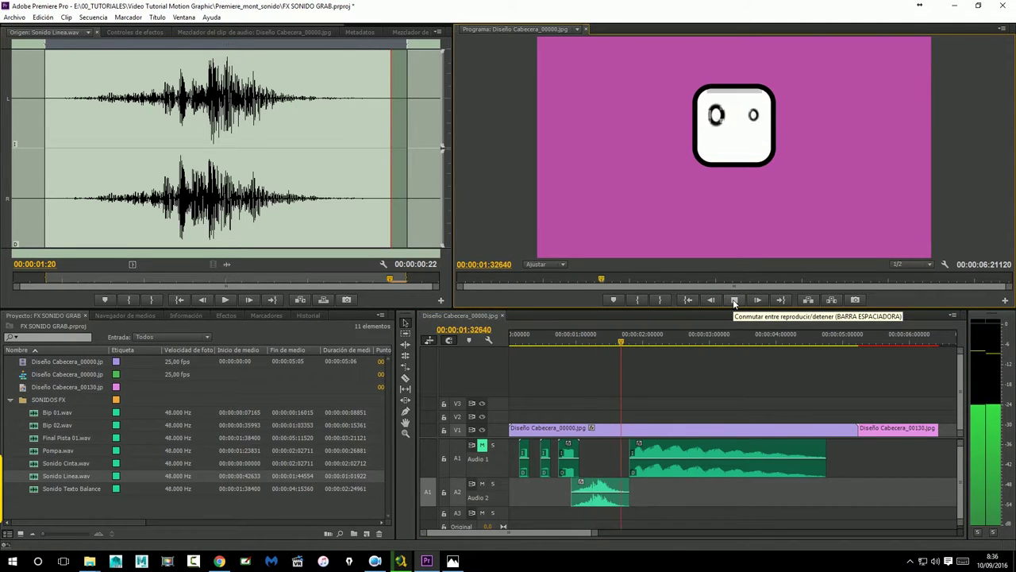
left_click(734, 300)
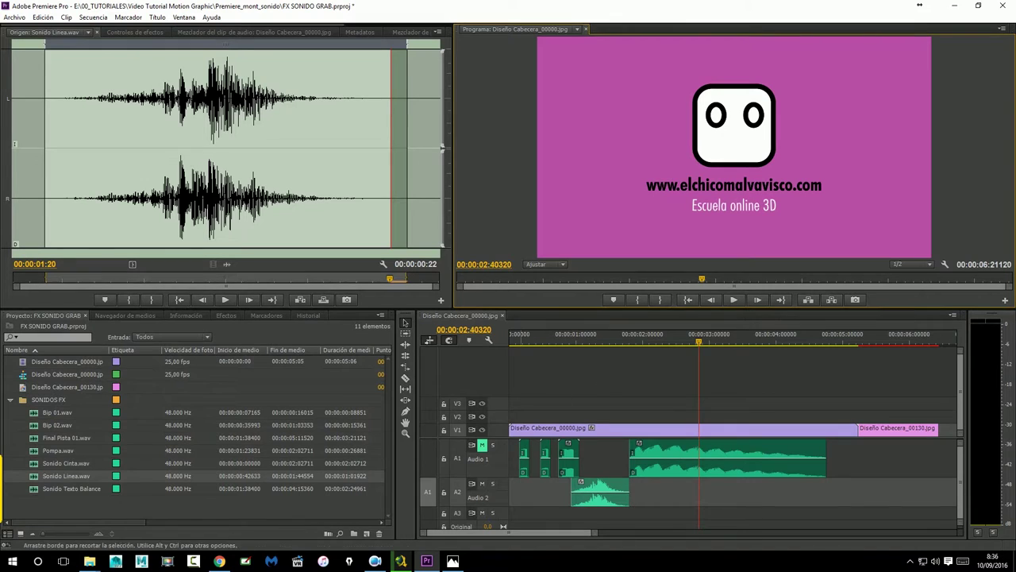
left_click(569, 338)
left_click(734, 300)
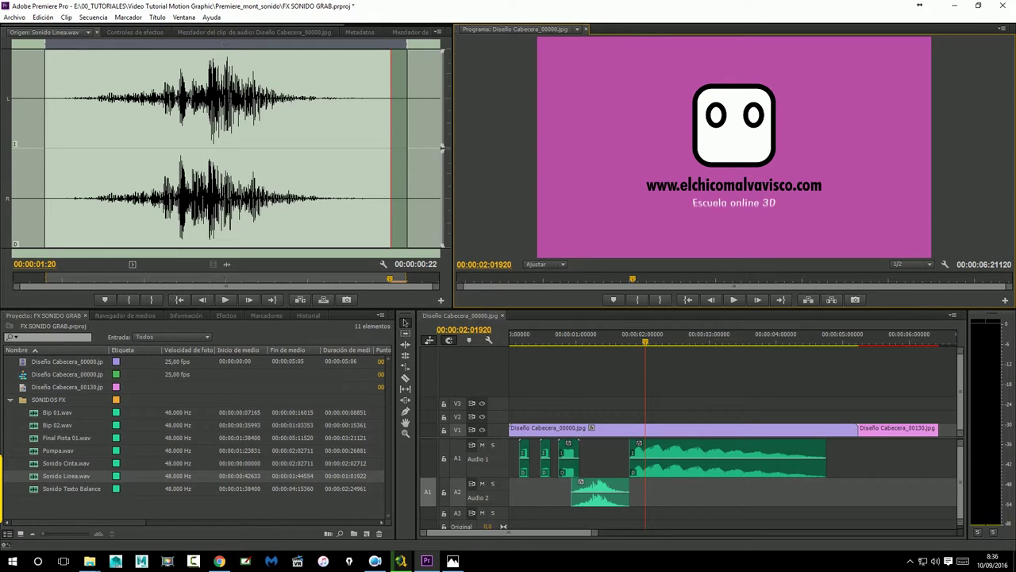
left_click(428, 512)
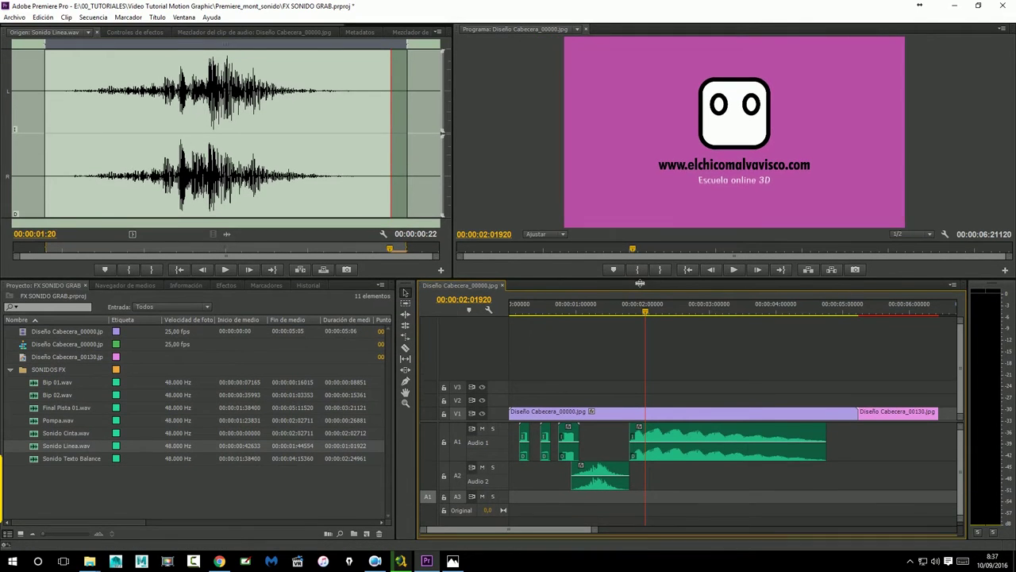
Step: Enlarge the timeline panel and shorten audio tracks A1 and A2
left_click_drag(639, 316, 639, 280)
left_click_drag(469, 461, 473, 443)
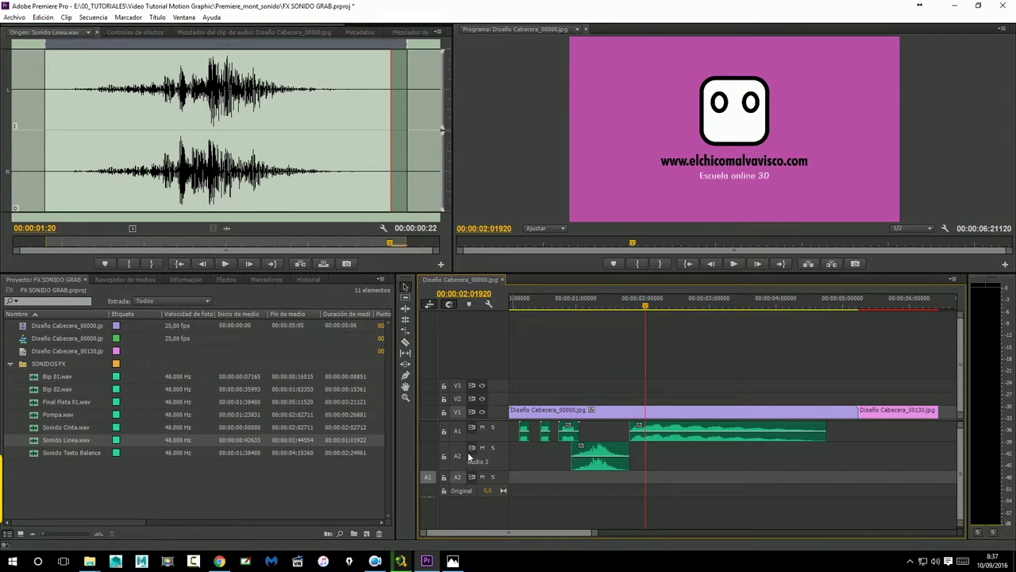
left_click_drag(474, 472, 477, 463)
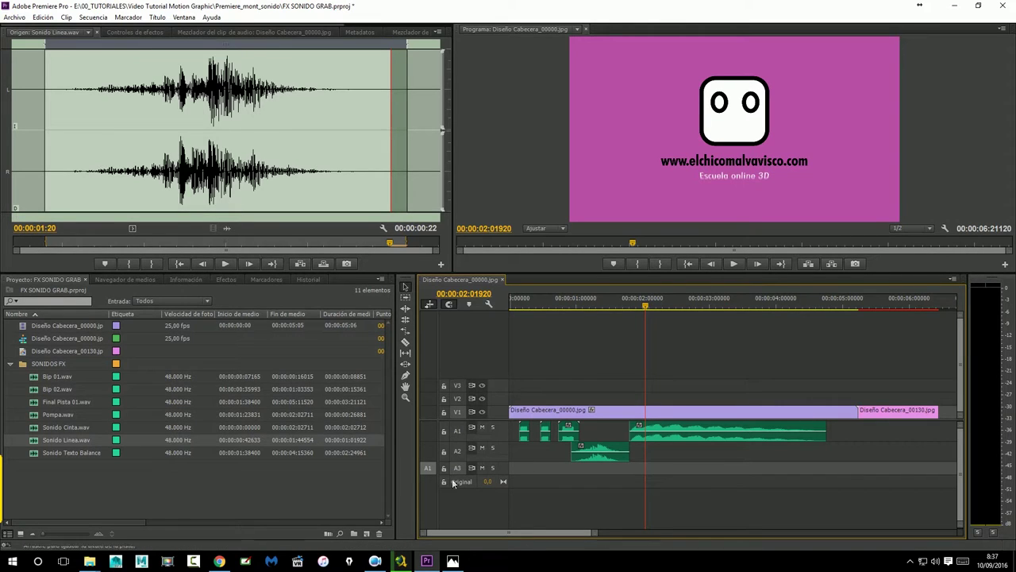
Step: Try dropping Pompa.wav onto a new fourth audio track, then undo it with Ctrl+Z
left_click(38, 416)
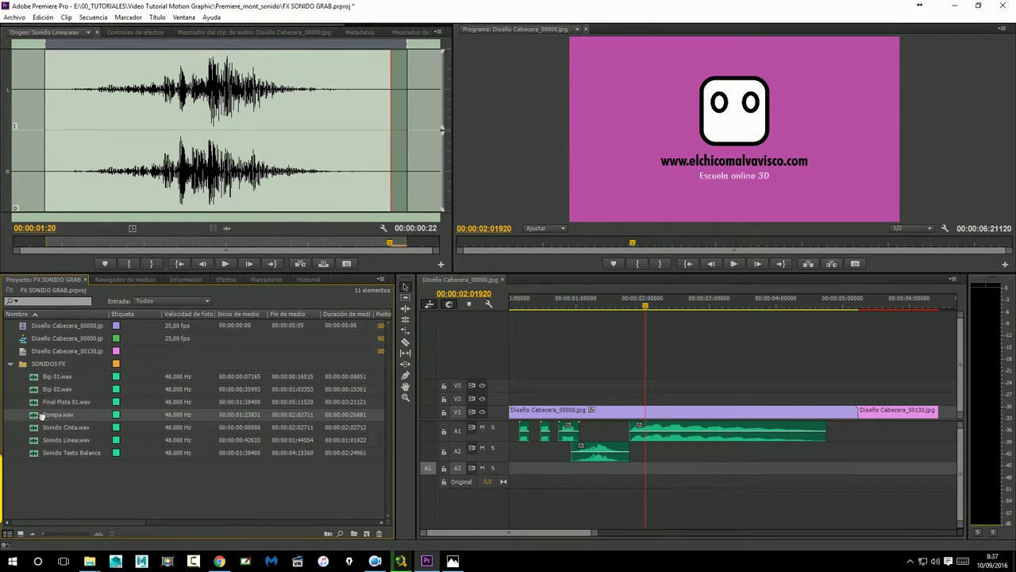
mouse_move(182, 427)
left_mouse_down()
mouse_move(520, 505)
mouse_move(486, 500)
left_mouse_up()
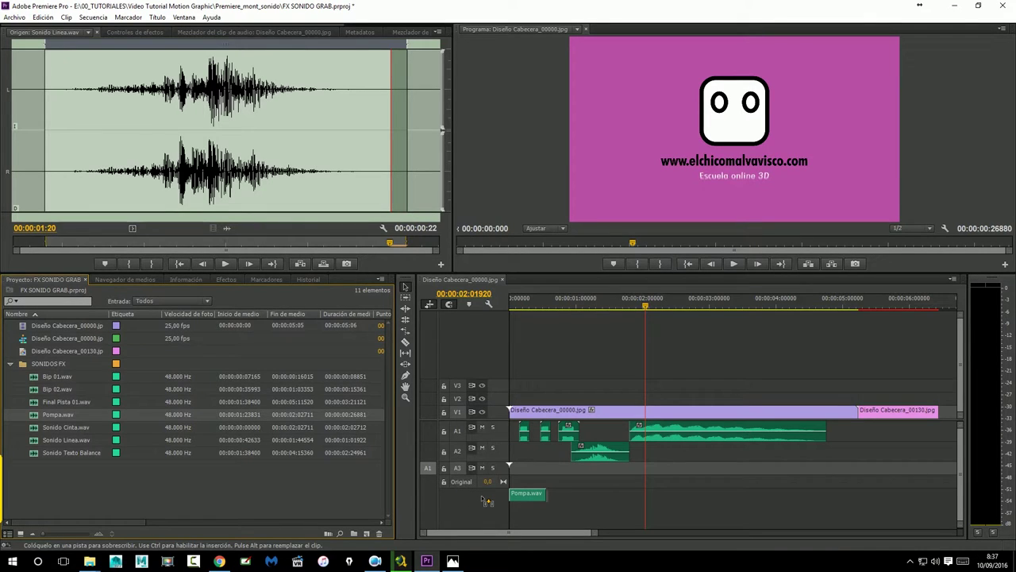
left_click_drag(486, 500, 490, 498)
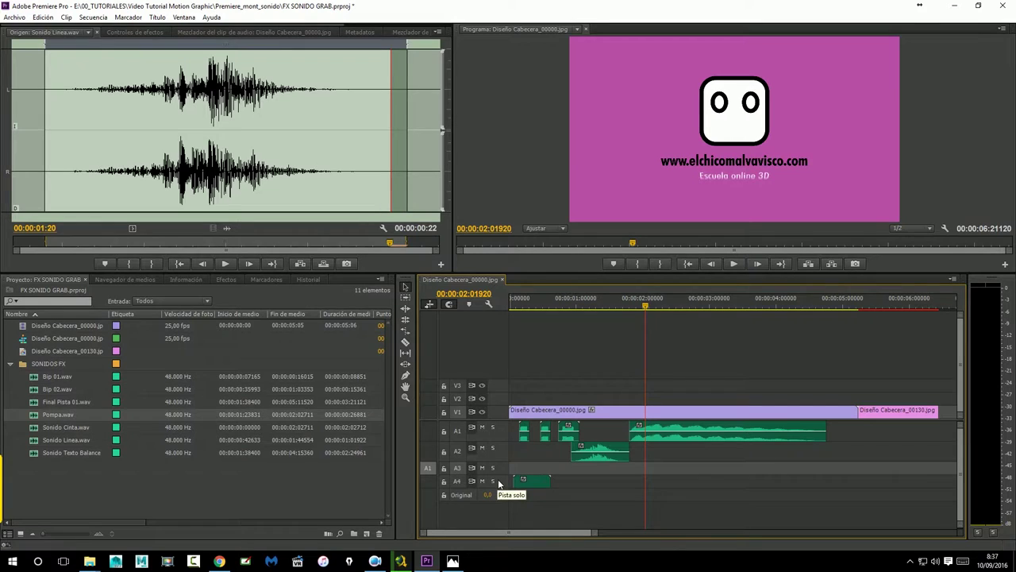
key("ctrl+z")
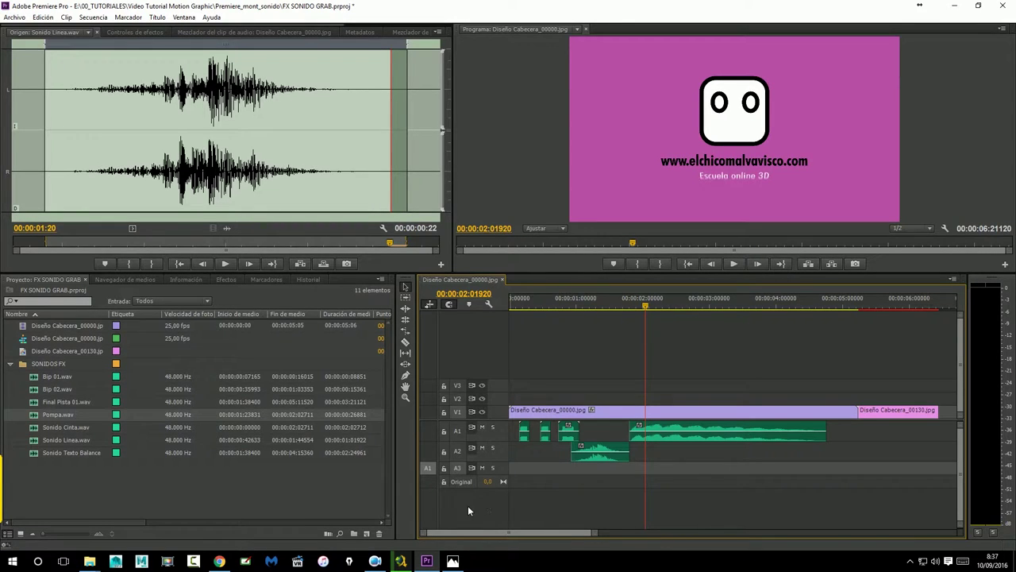
Step: Open Agregar pistas from the track menu, leave the submix type as Estéreo, and cancel
right_click(467, 502)
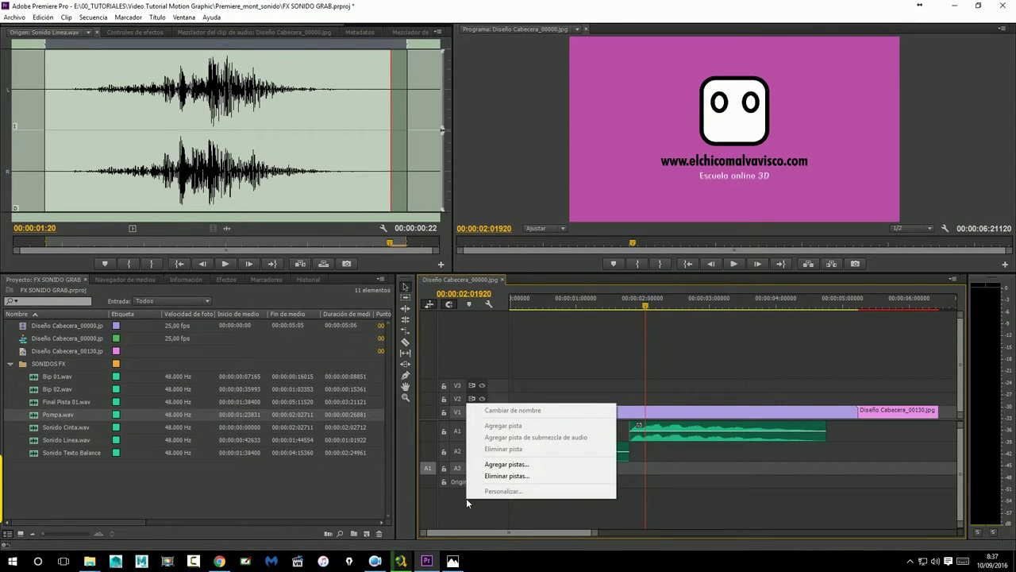
left_click(476, 514)
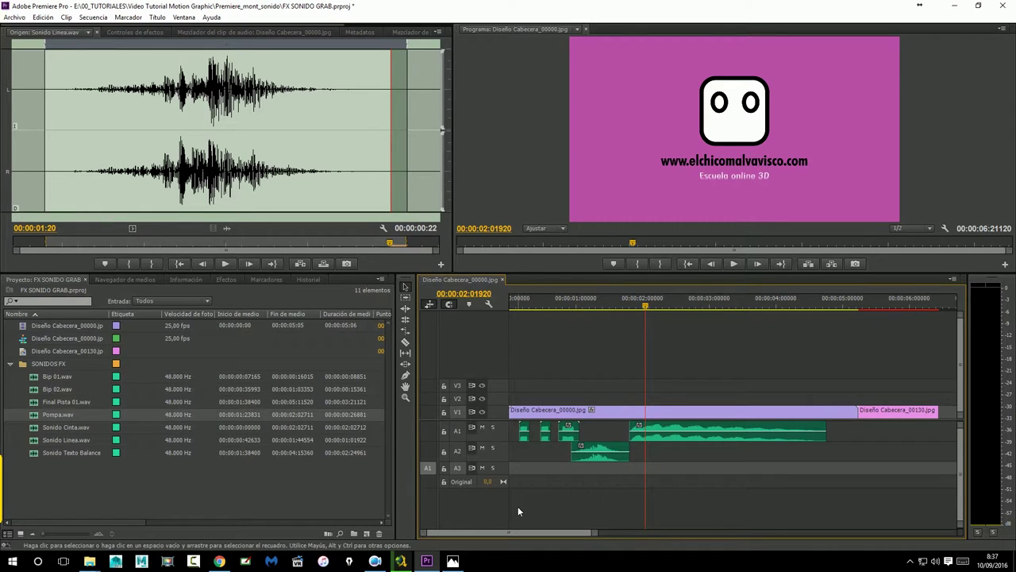
right_click(492, 498)
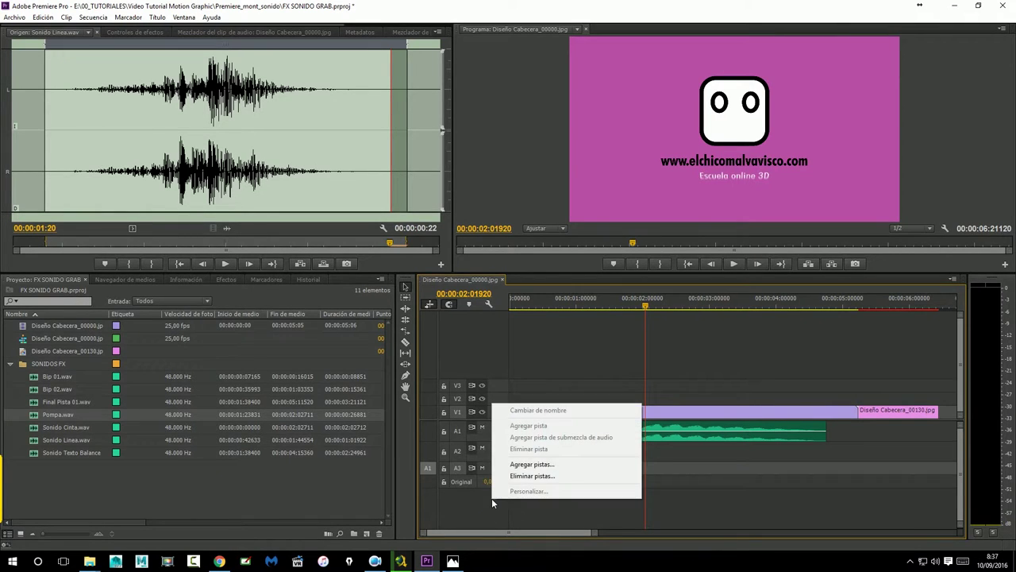
left_click(532, 466)
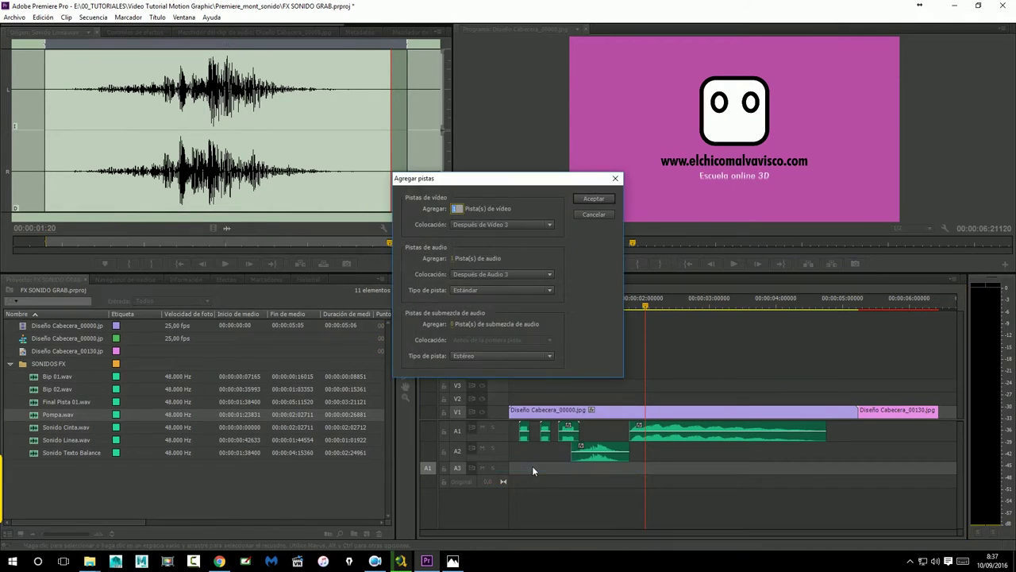
left_click_drag(509, 185, 546, 234)
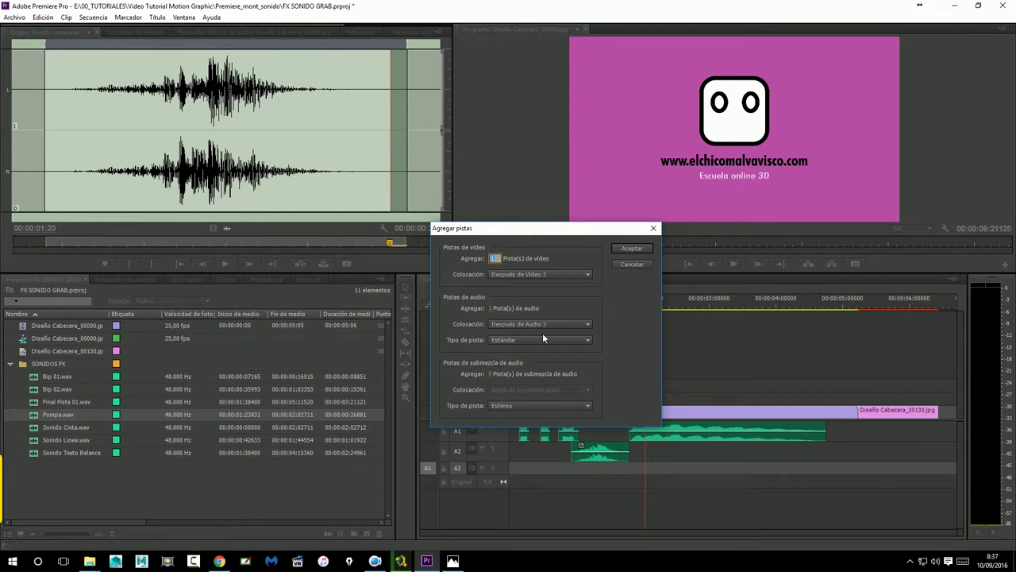
left_click(524, 407)
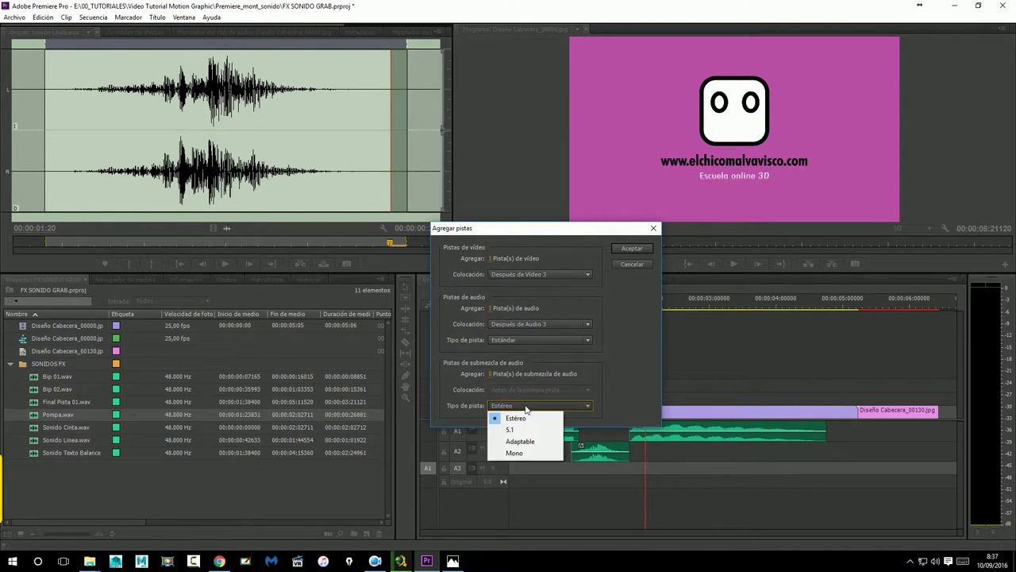
left_click(620, 387)
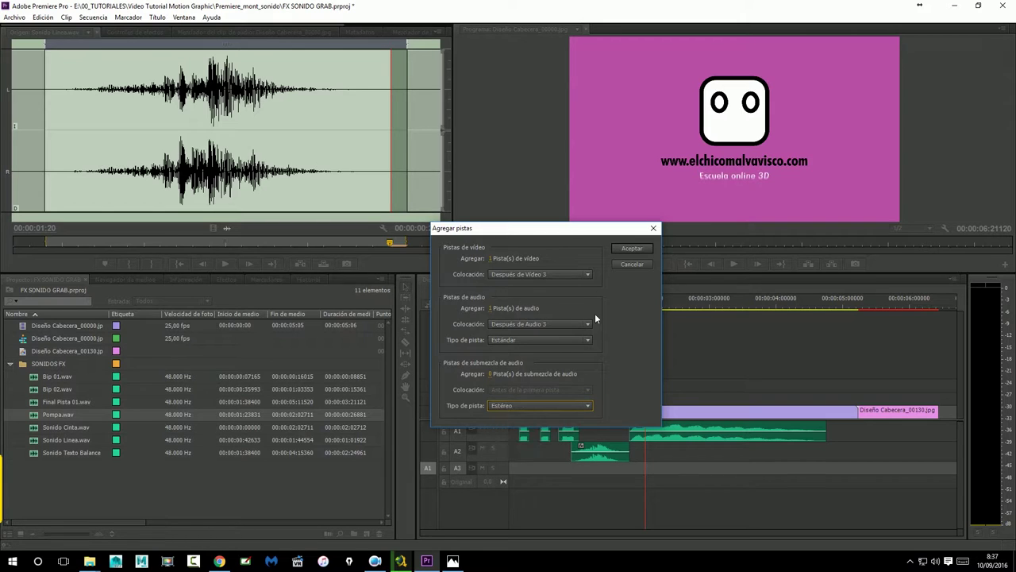
left_click(623, 263)
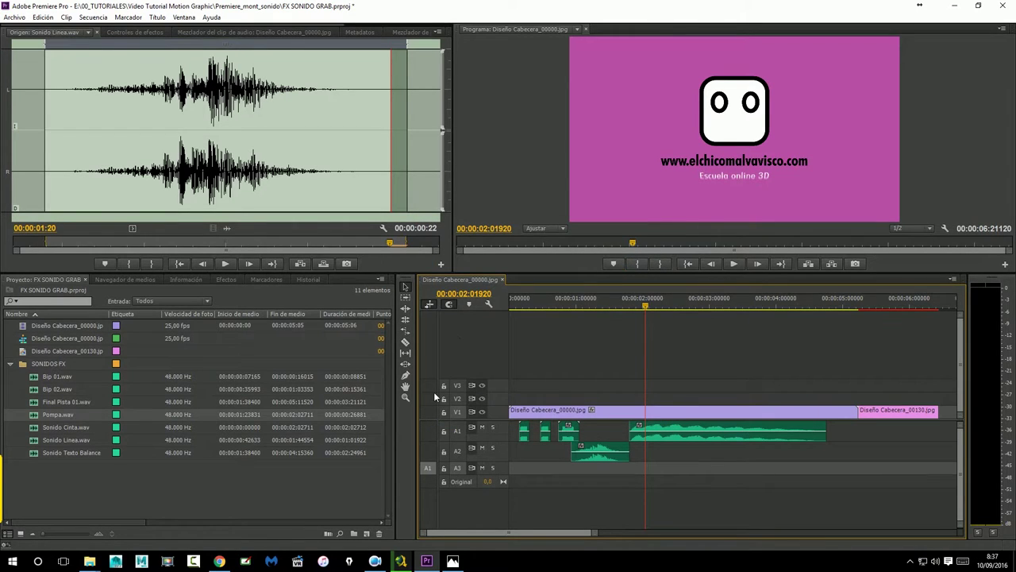
Step: Open Pompa.wav in the Source monitor and preview its start
left_click(35, 418)
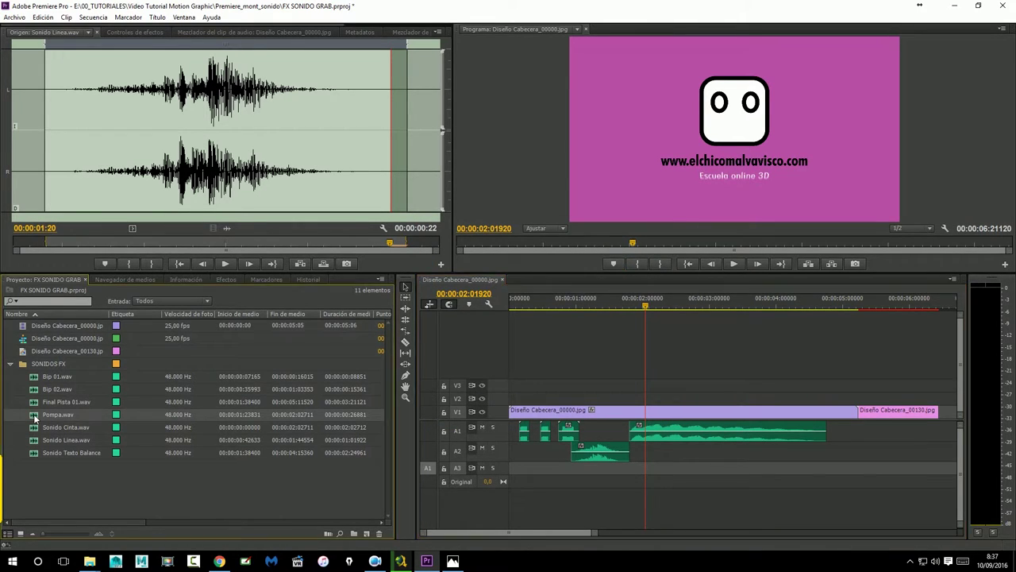
double_click(35, 418)
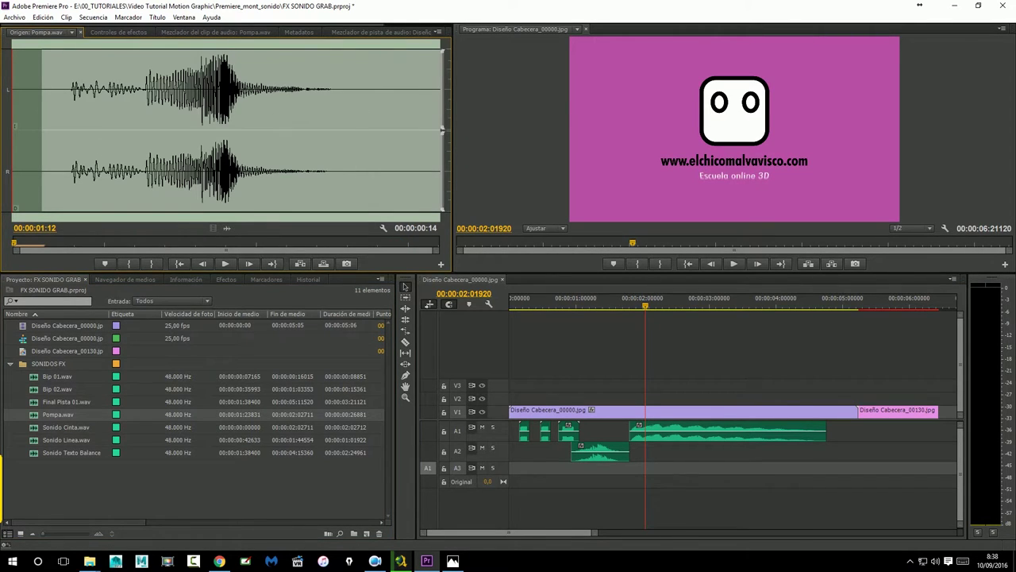
left_click(43, 165)
left_click(36, 165)
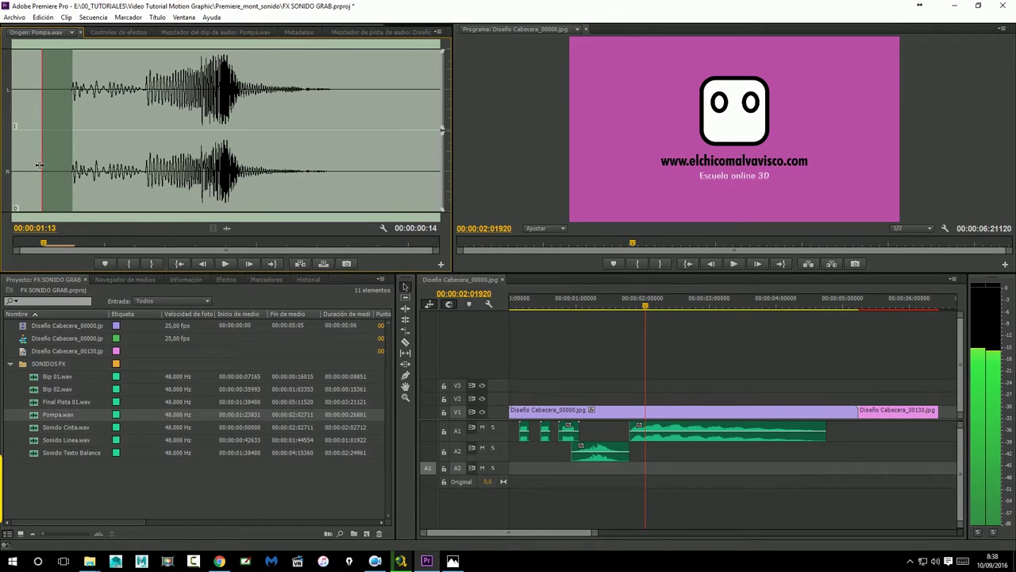
Step: Mark a 00:00:00:12 In/Out range around the Pompa burst
left_click(135, 264)
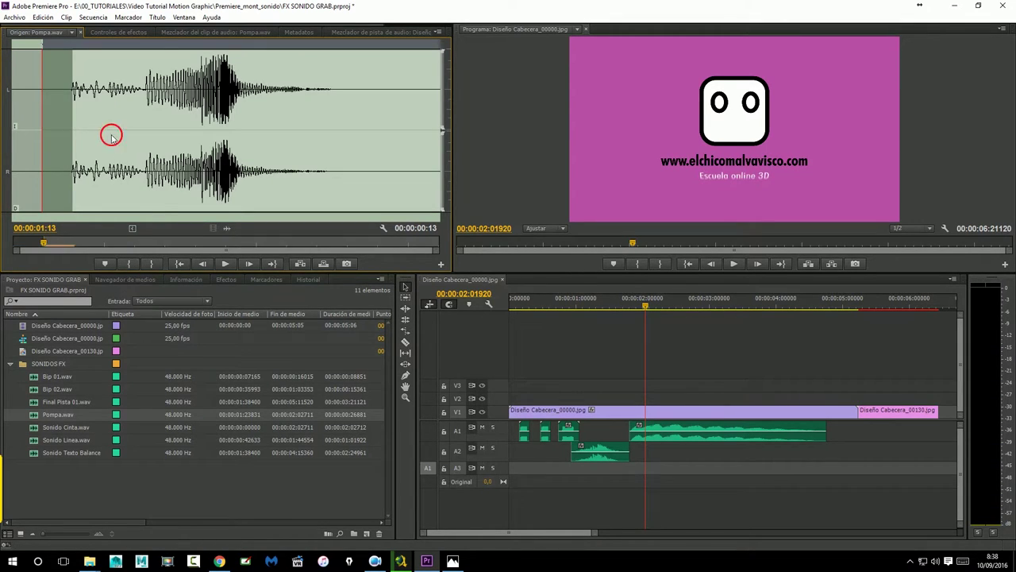
key("space")
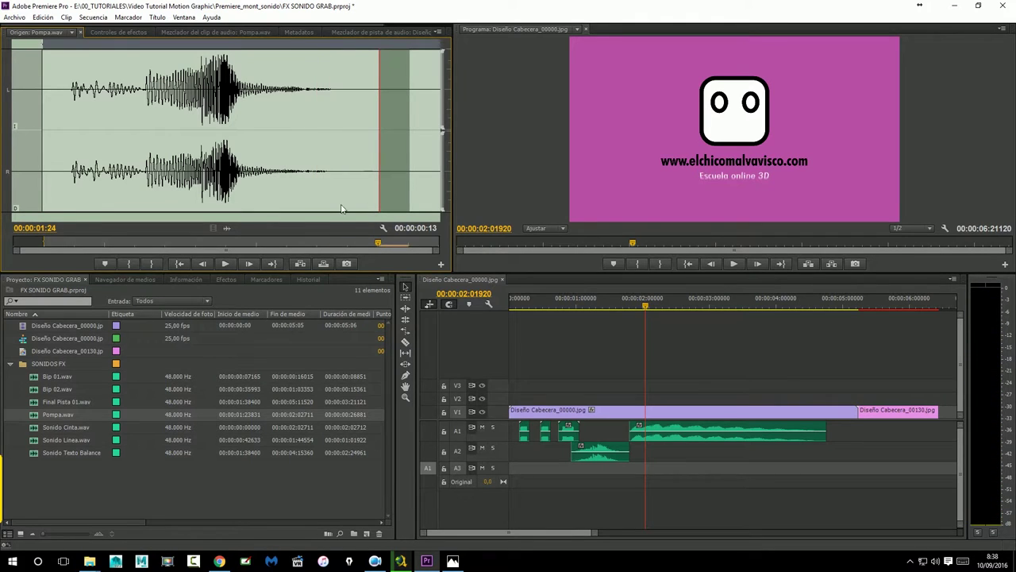
left_click(153, 265)
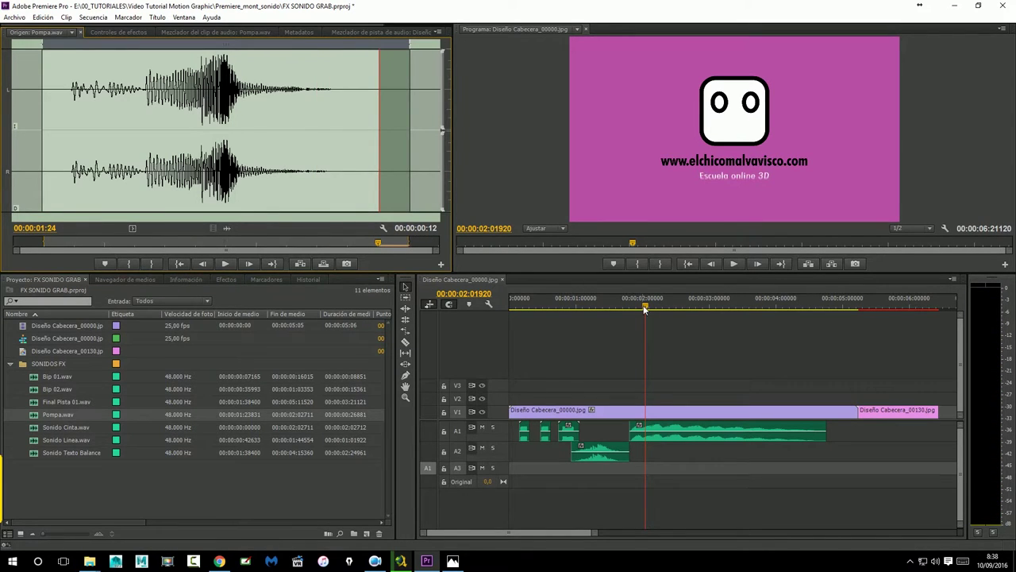
Step: Solo A3, place the playhead where the logo box appears, and overwrite Pompa.wav onto A3
left_click_drag(645, 306, 563, 307)
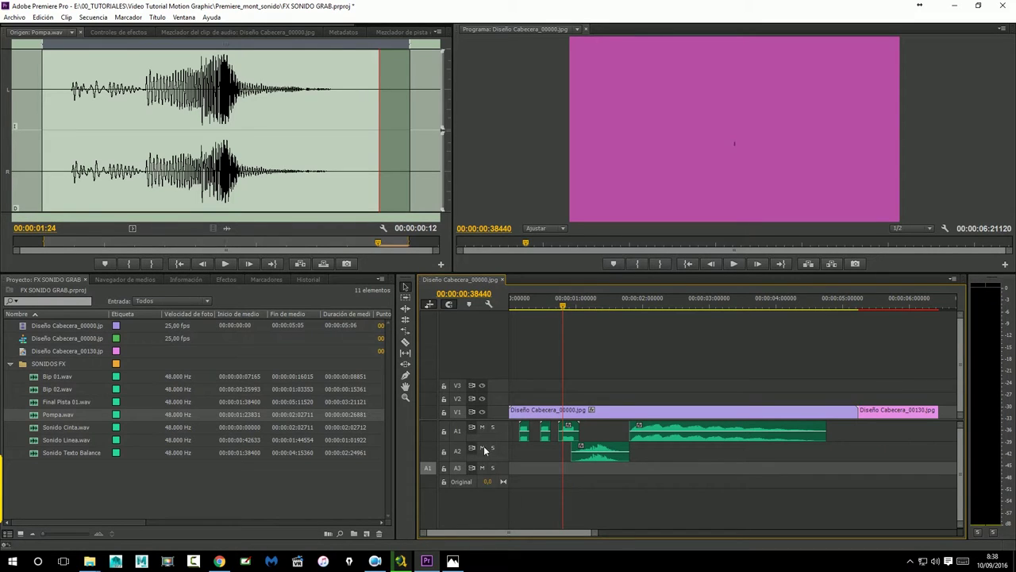
left_click(492, 468)
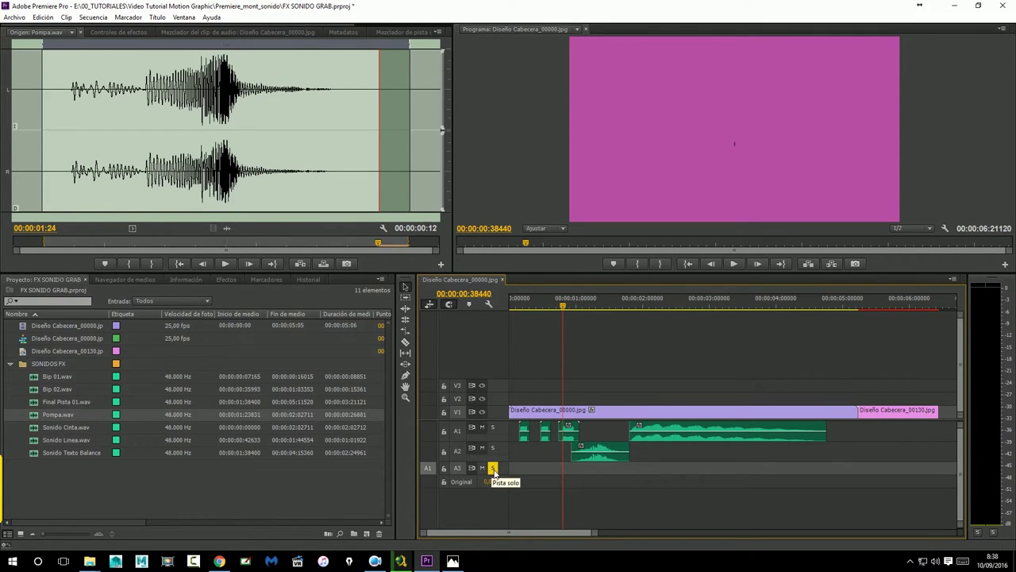
left_click(561, 308)
left_click_drag(561, 308, 602, 308)
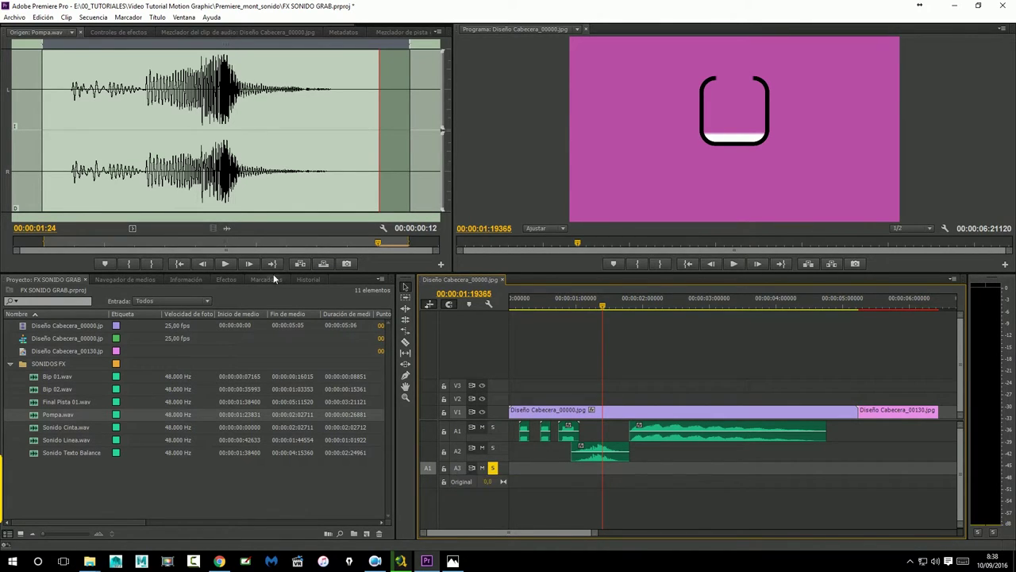
left_click(321, 266)
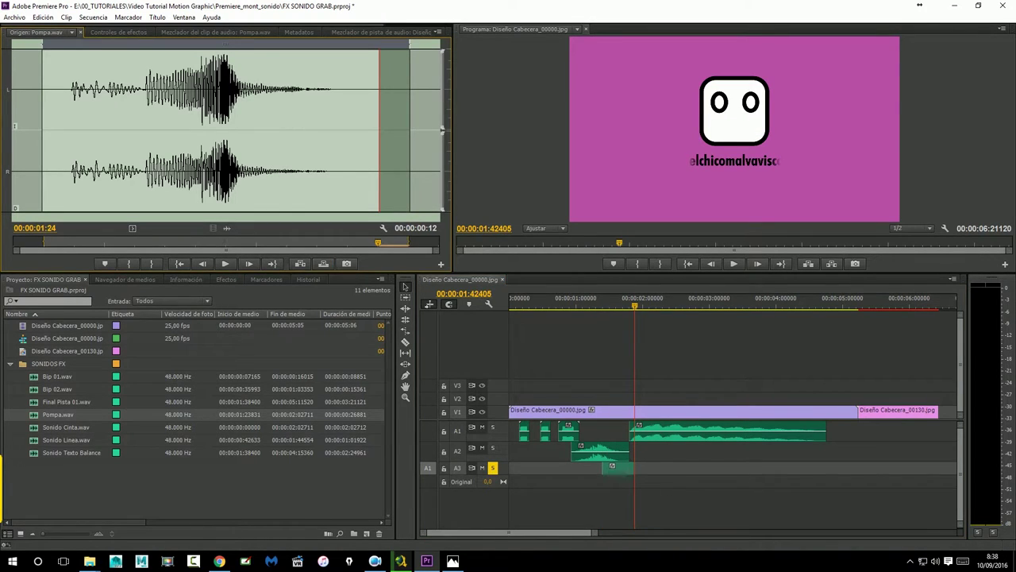
Step: Play the sequence from the start, enlarge A3, and return to the logo pop moment
left_click(689, 266)
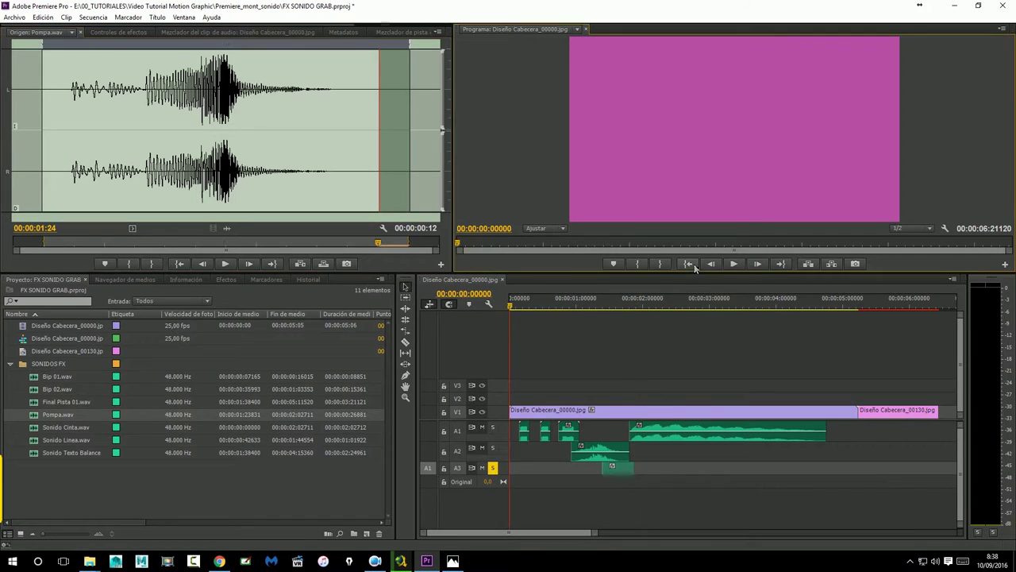
left_click(733, 264)
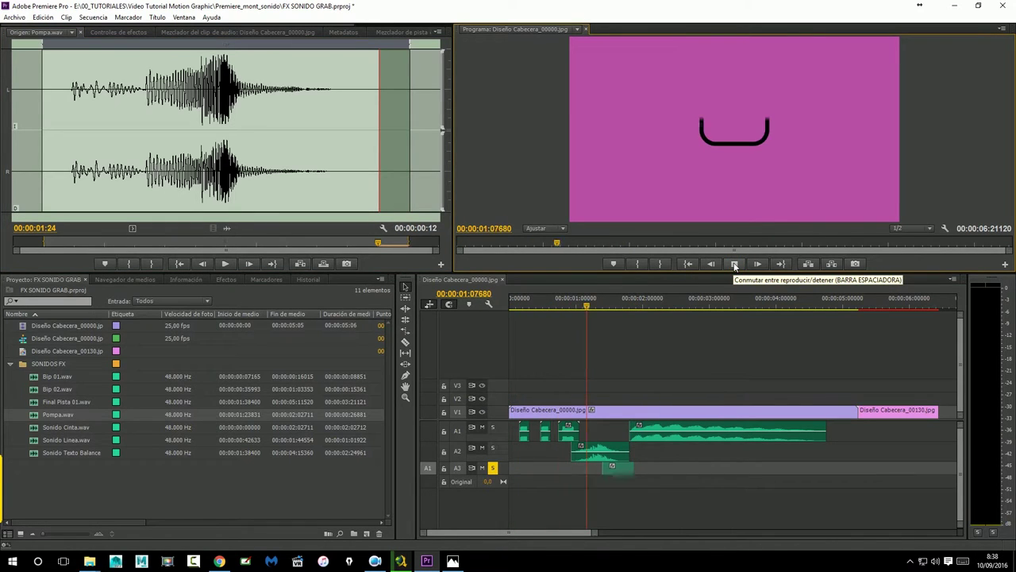
left_click(734, 264)
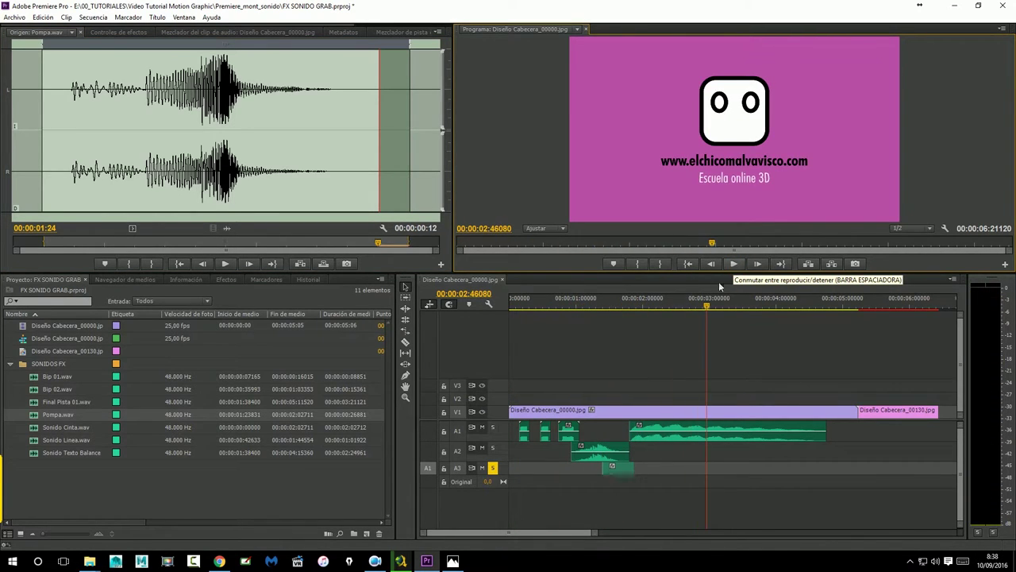
left_click_drag(474, 479, 474, 489)
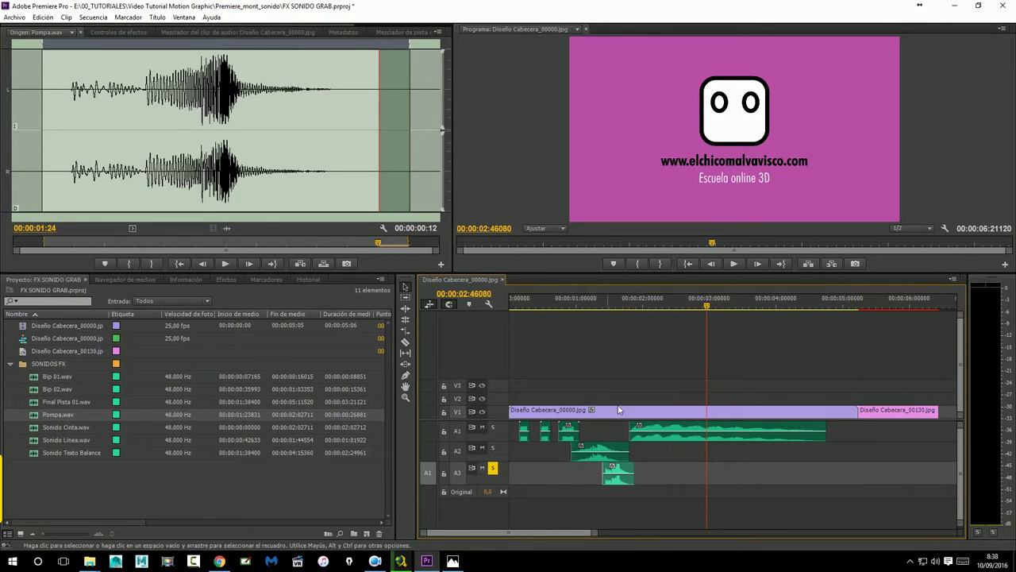
left_click_drag(629, 305, 608, 310)
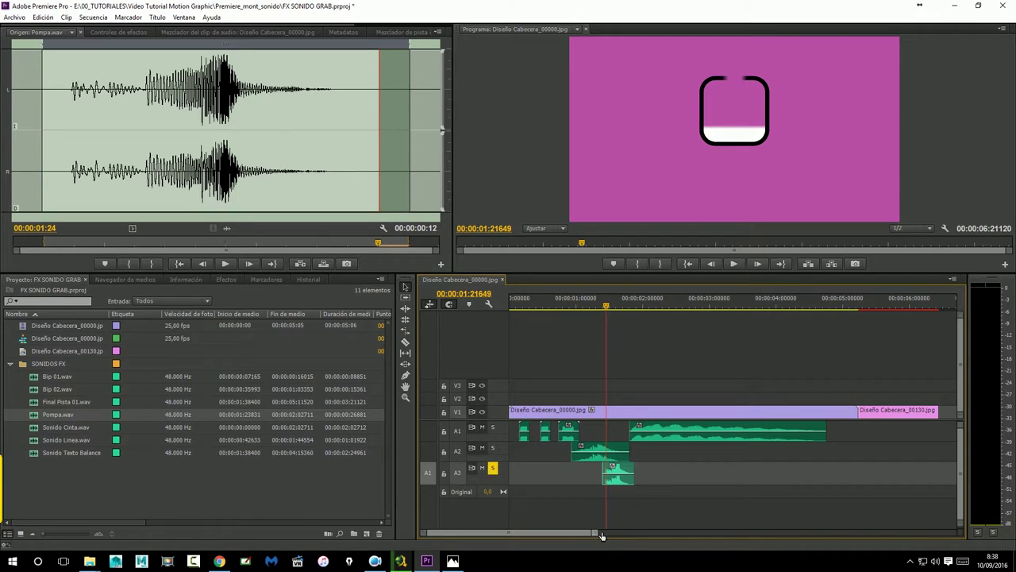
mouse_move(601, 537)
left_mouse_down()
mouse_move(564, 536)
mouse_move(574, 534)
left_mouse_up()
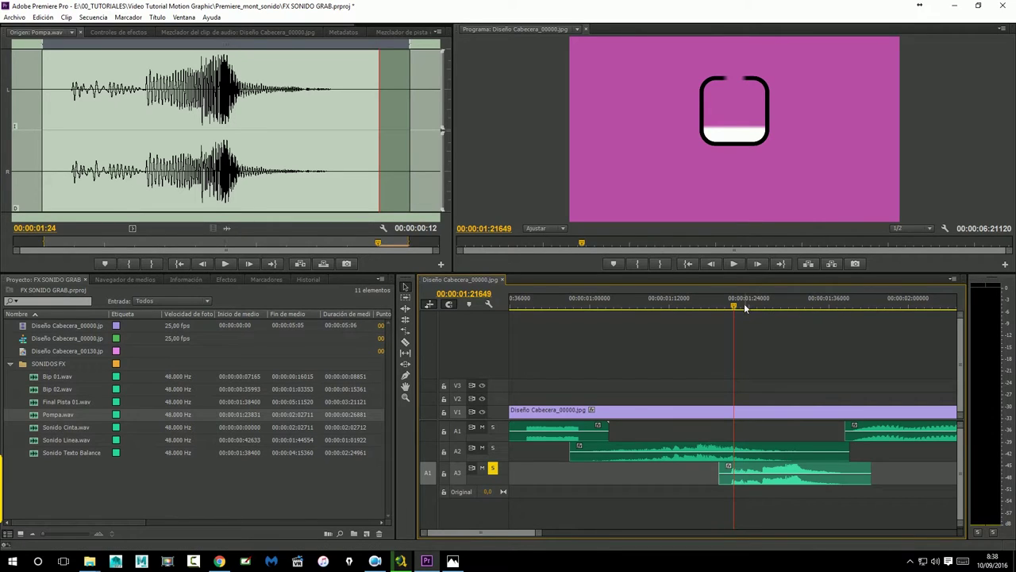
Step: Nudge the Pompa clip slightly later and replay the section to check the sync
left_click_drag(786, 473, 794, 470)
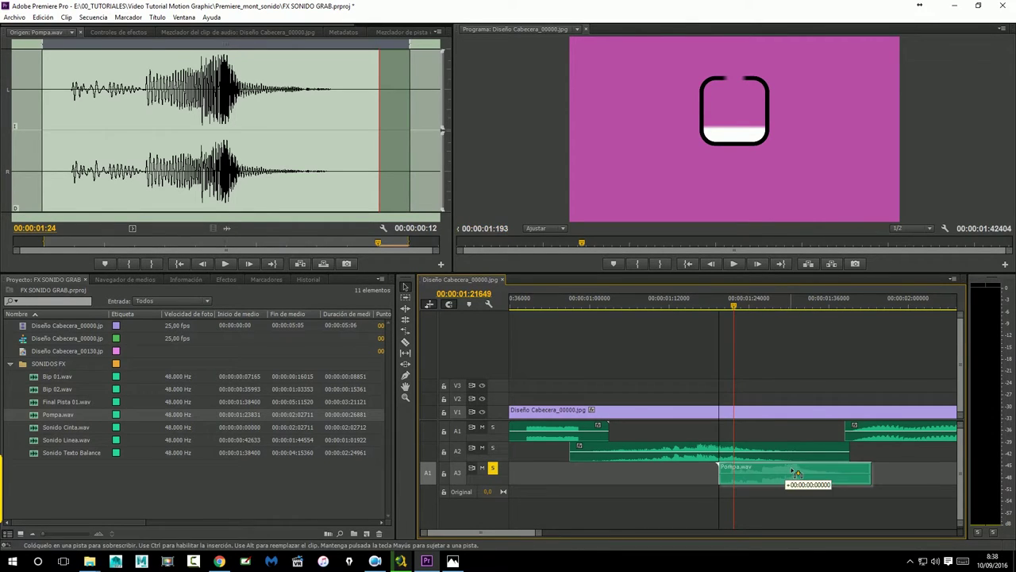
left_click(567, 303)
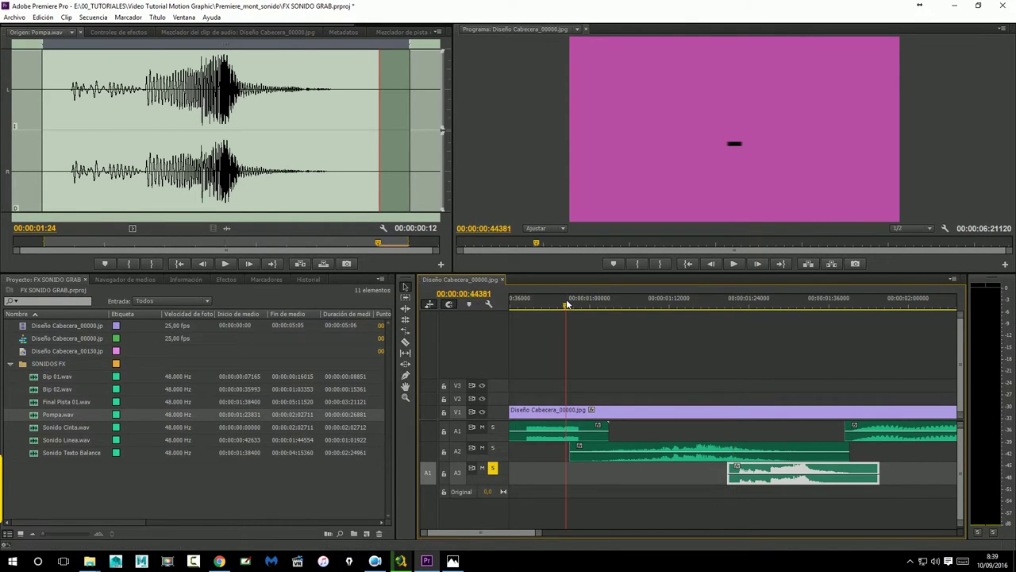
key("space")
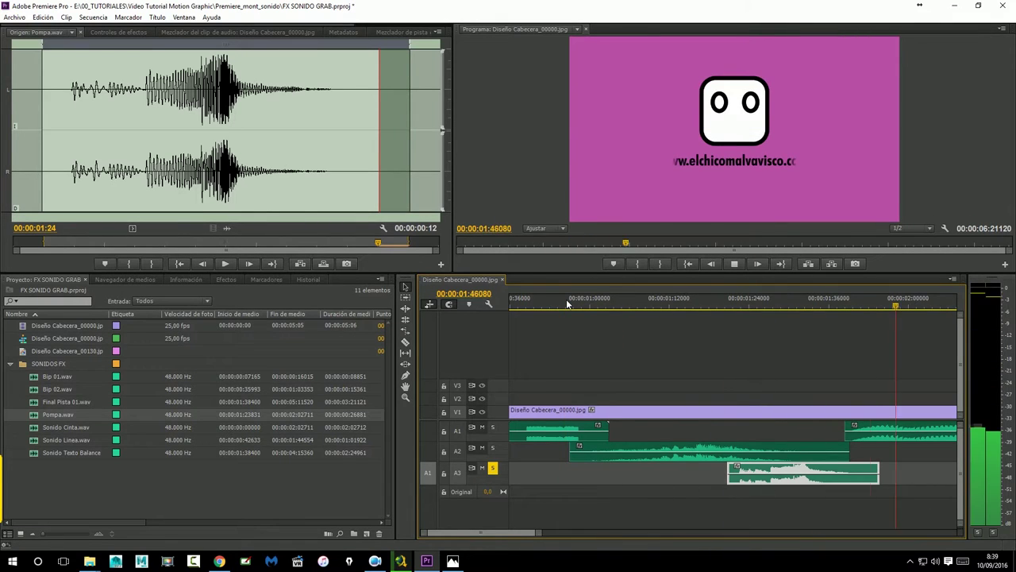
key("space")
left_click_drag(538, 532, 531, 533)
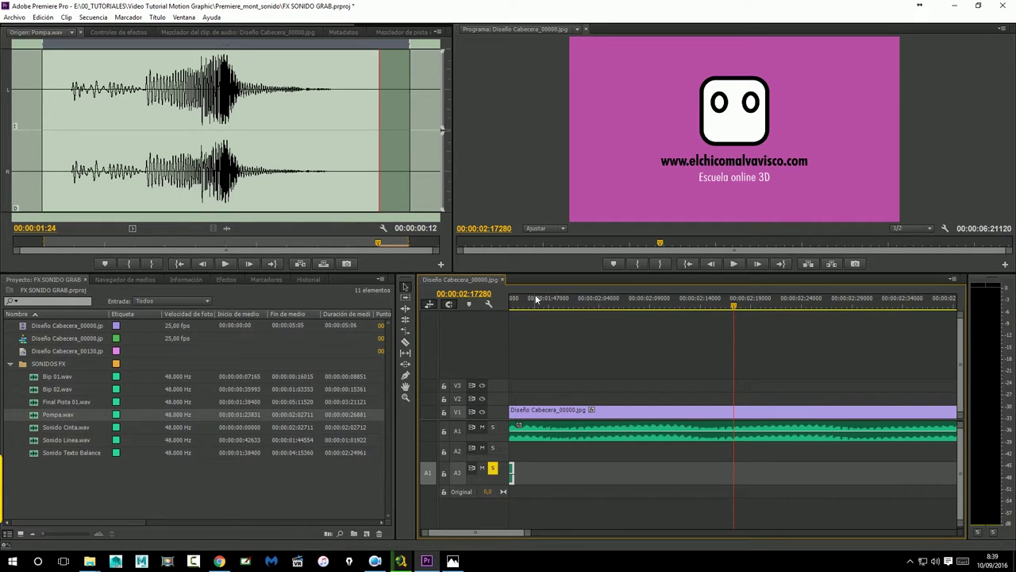
key("Return")
Step: Adjust the Pompa clip timing again and play back the result
left_click_drag(510, 304, 597, 304)
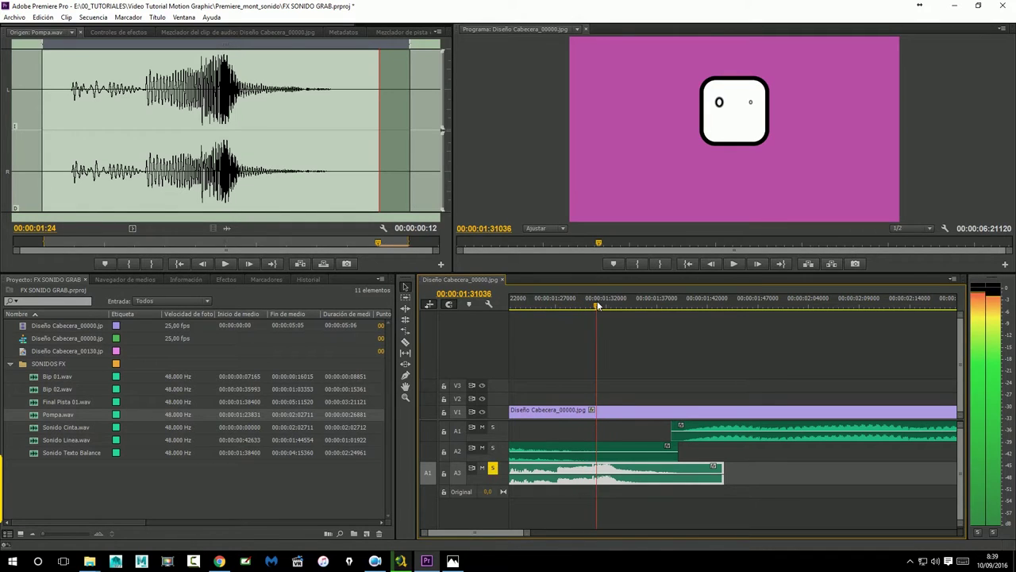
left_click_drag(634, 471, 642, 471)
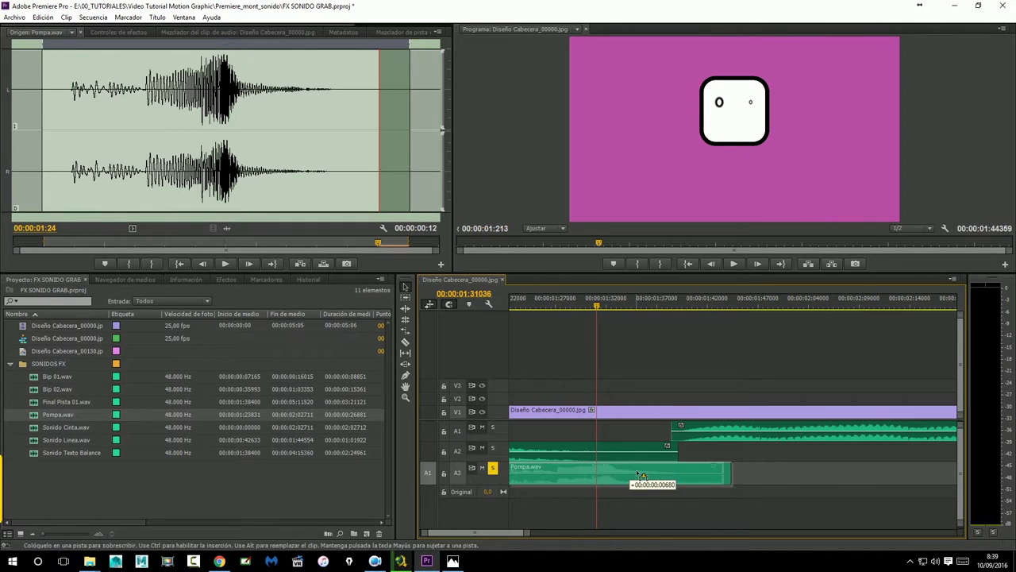
left_click_drag(523, 534, 559, 533)
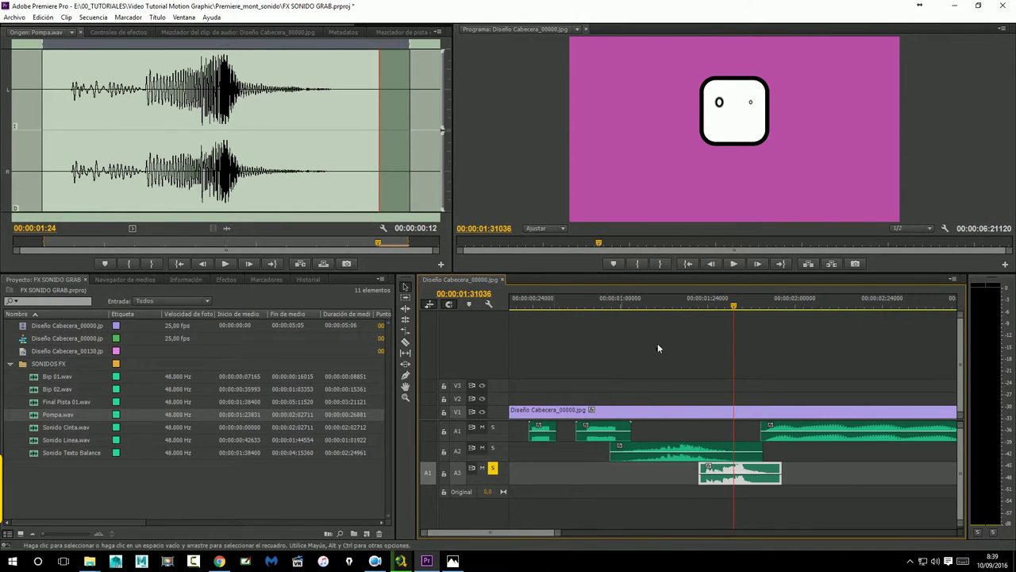
left_click(639, 301)
key("space")
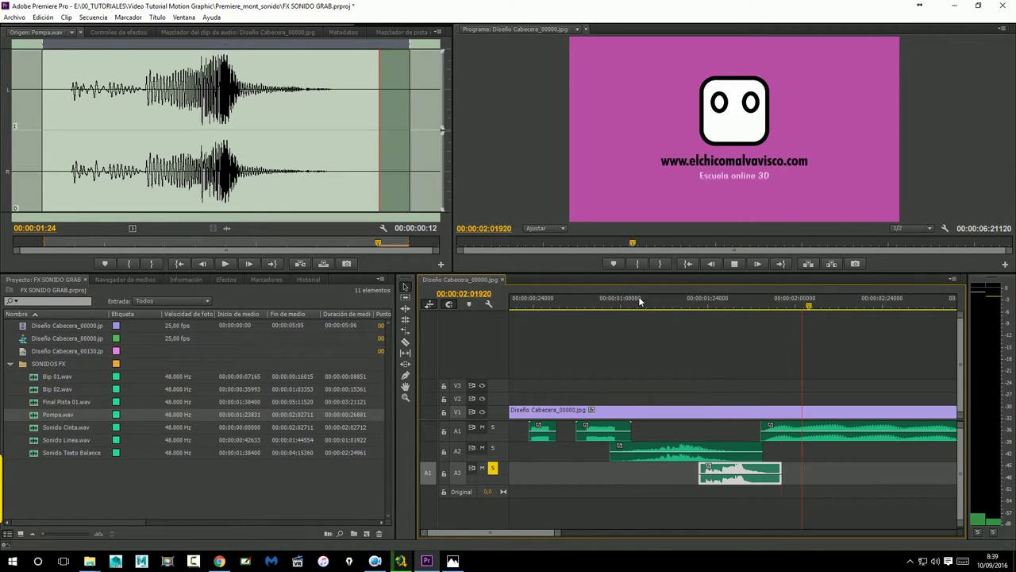
key("space")
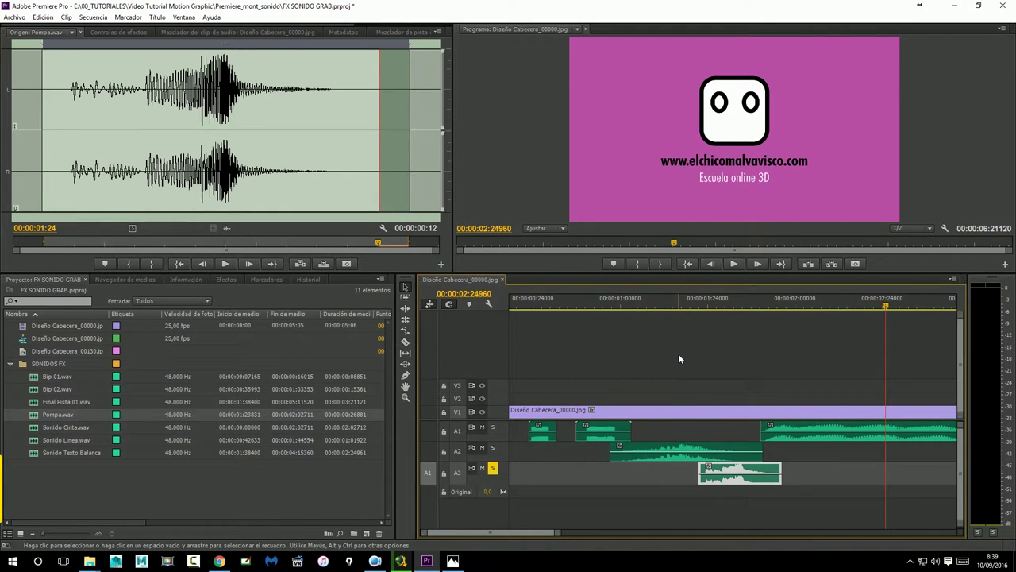
Step: Unsolo A3 and play the whole sequence with all sounds from the start
left_click(492, 468)
left_click(686, 264)
left_click(733, 265)
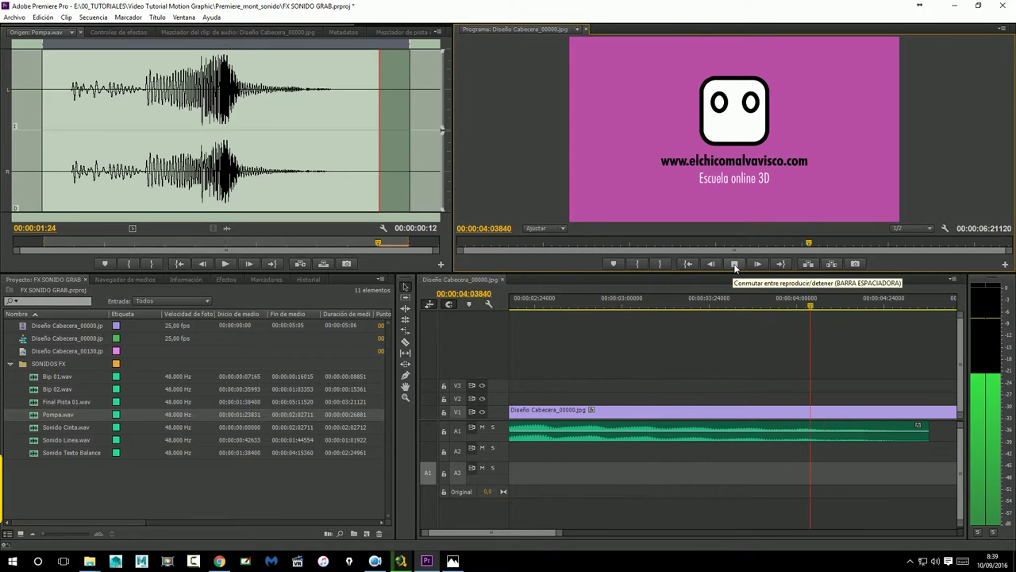
left_click(734, 264)
left_click_drag(556, 534, 621, 533)
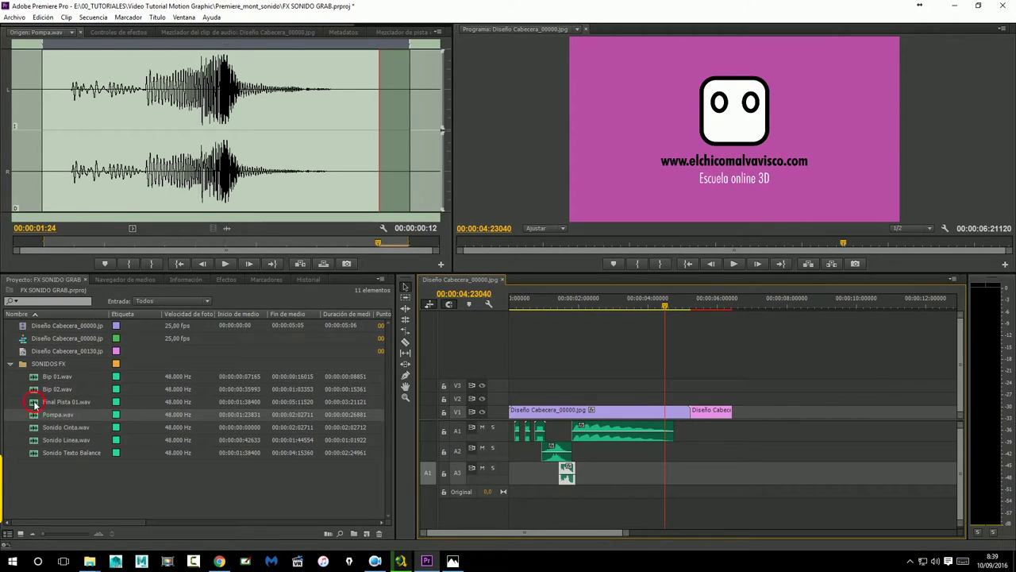
Step: Preview Final Pista 01.wav in the Source monitor
double_click(37, 403)
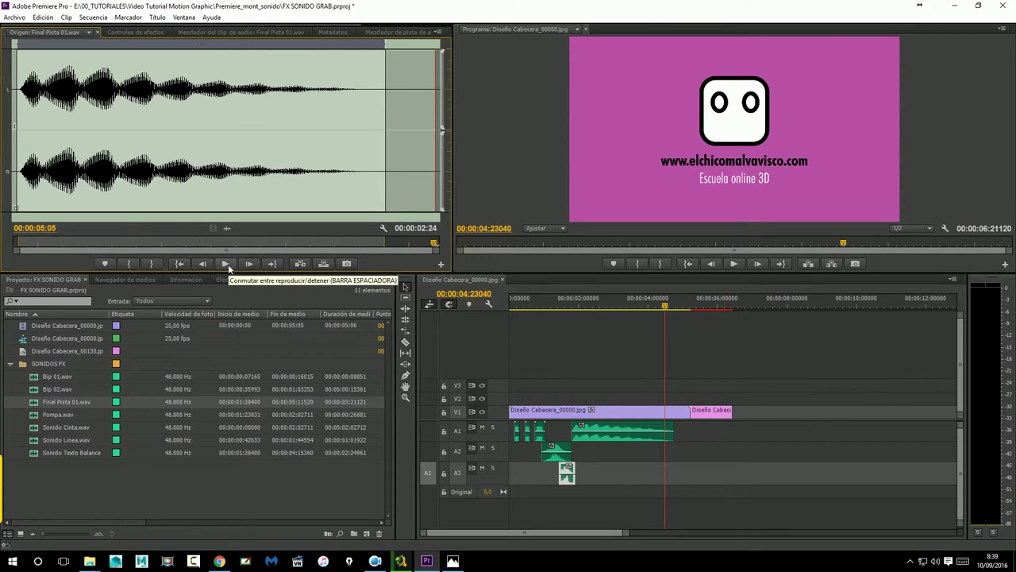
left_click(226, 264)
left_click(225, 264)
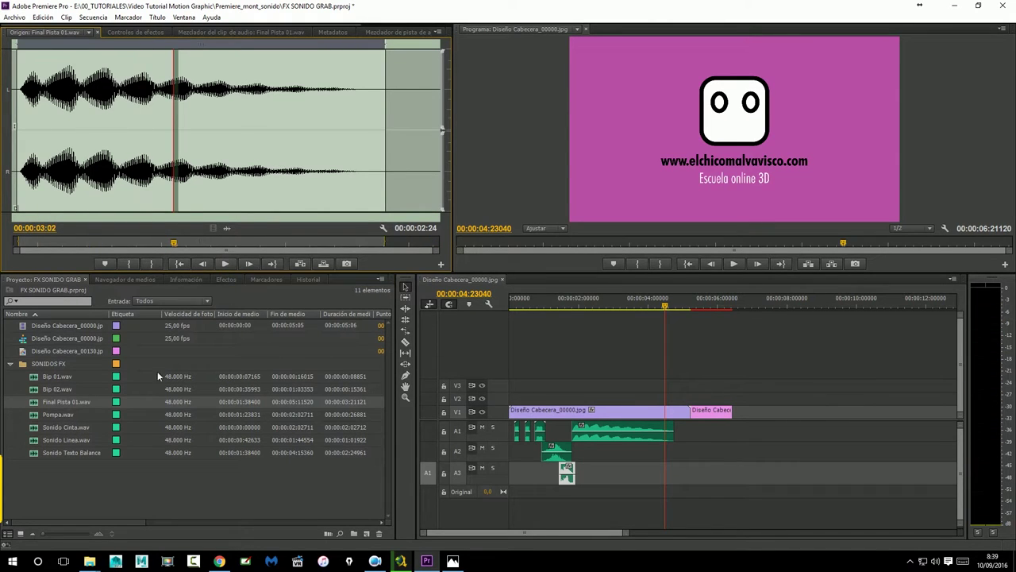
Step: Load Sonido Cinta.wav (00:00:02:01) in the Source monitor and play it
left_click(33, 429)
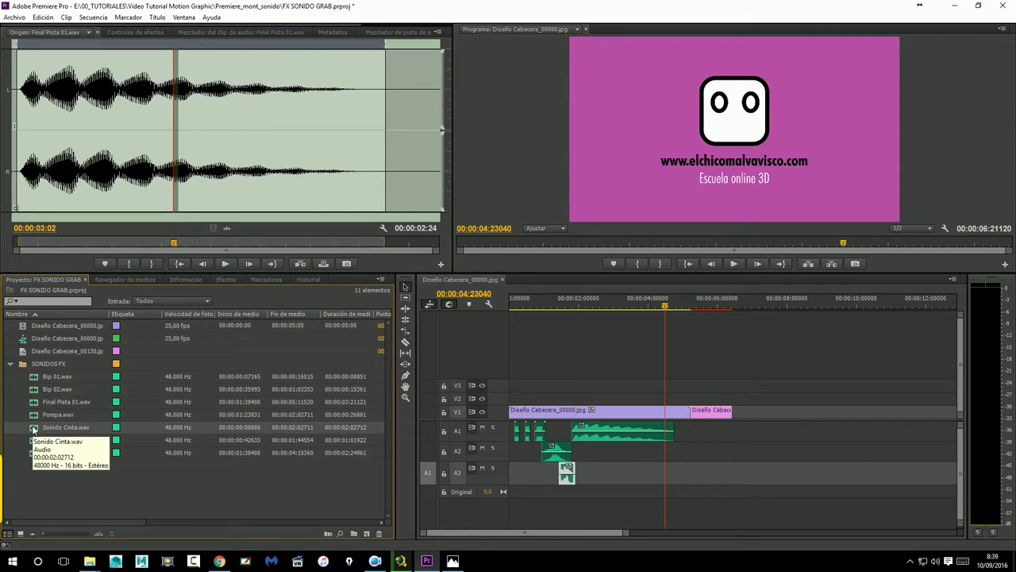
double_click(33, 430)
left_click(225, 263)
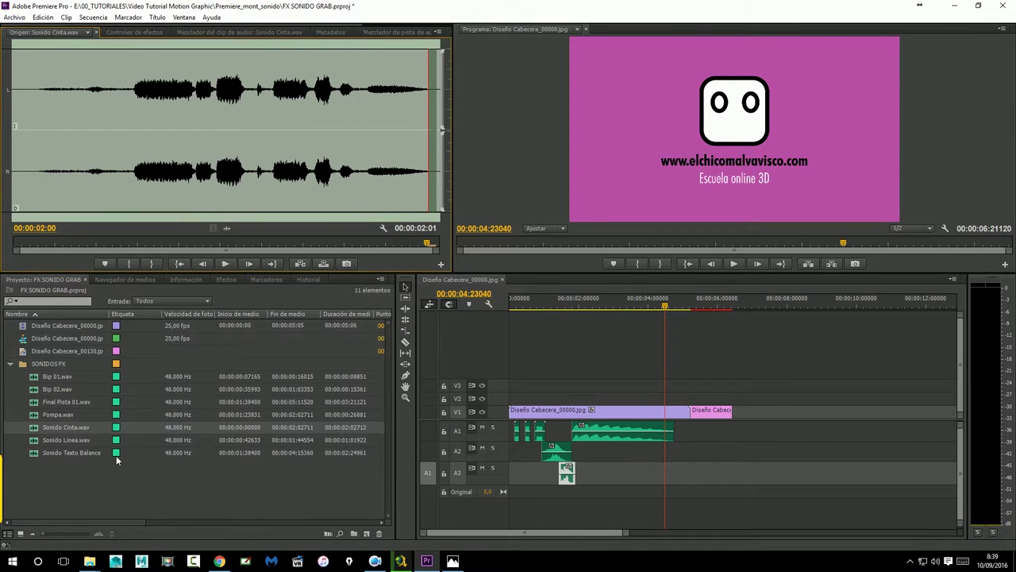
left_click(33, 429)
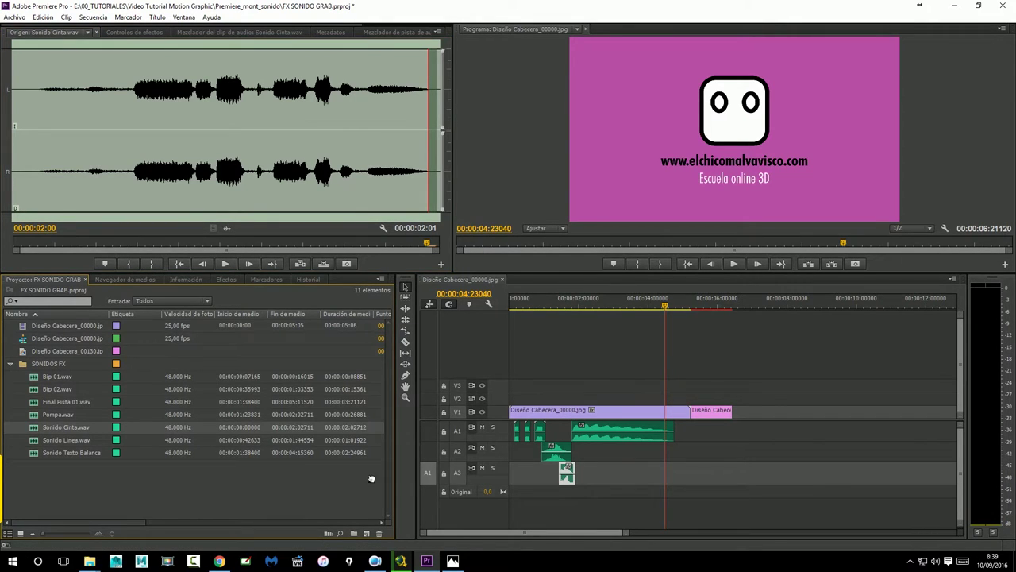
Step: Drop Sonido Cinta.wav below A3 to create track A4, and shorten tracks A1–A3
left_click_drag(370, 478, 480, 515)
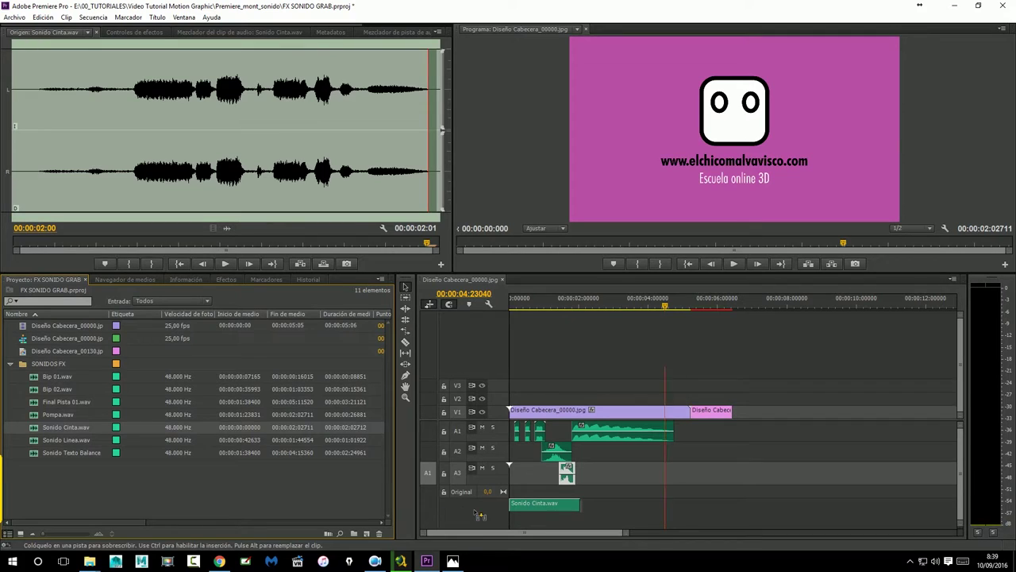
left_click_drag(512, 515, 512, 515)
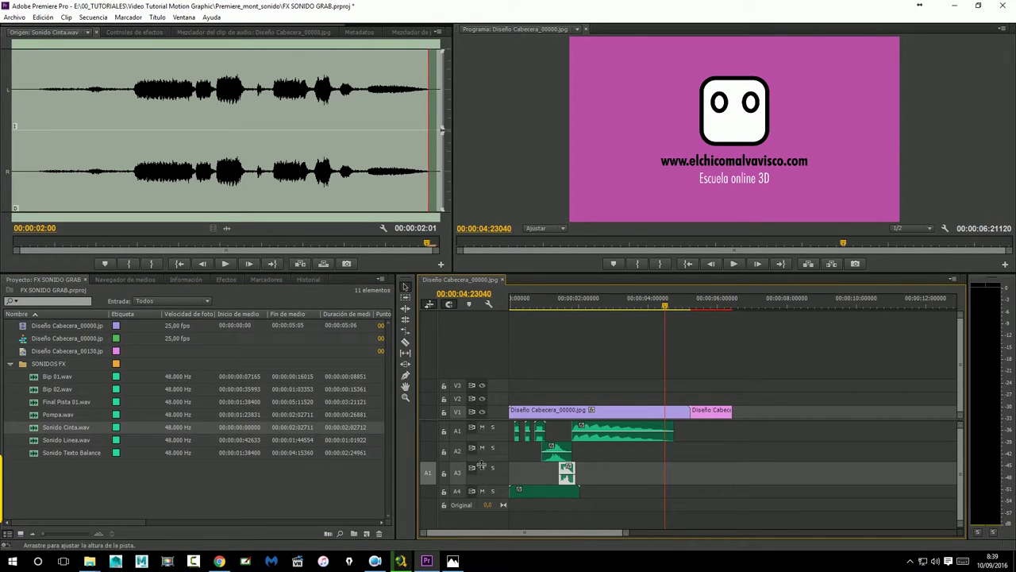
left_click_drag(471, 455, 472, 427)
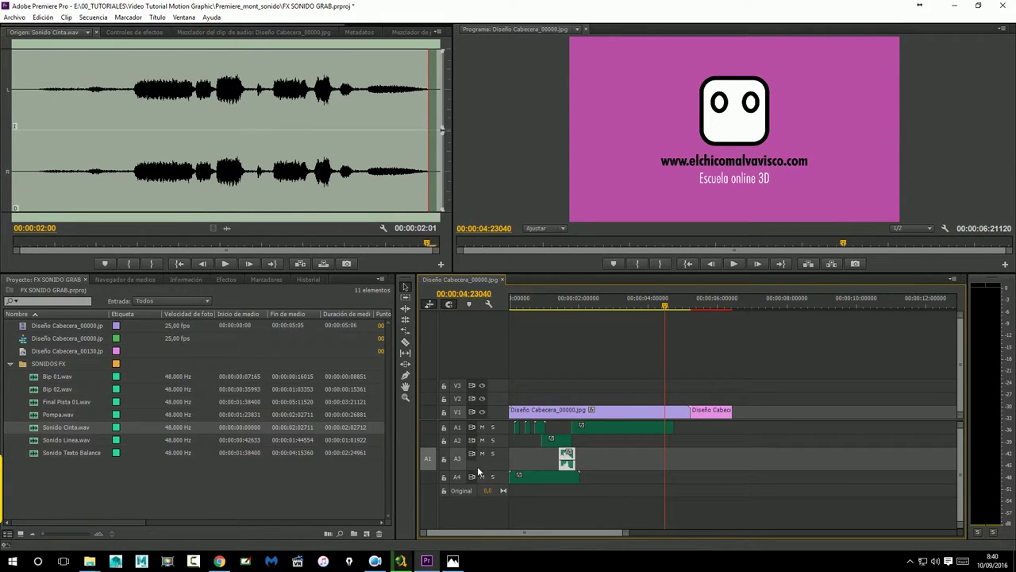
left_click_drag(476, 471, 477, 460)
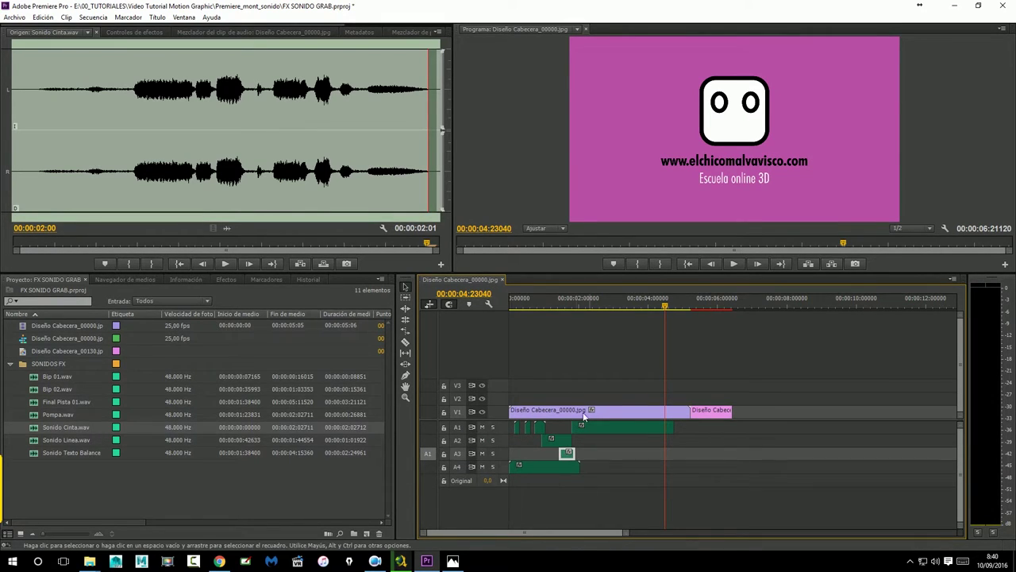
Step: Return the playhead to the sequence start and make A4 taller to show its waveform
key("Home")
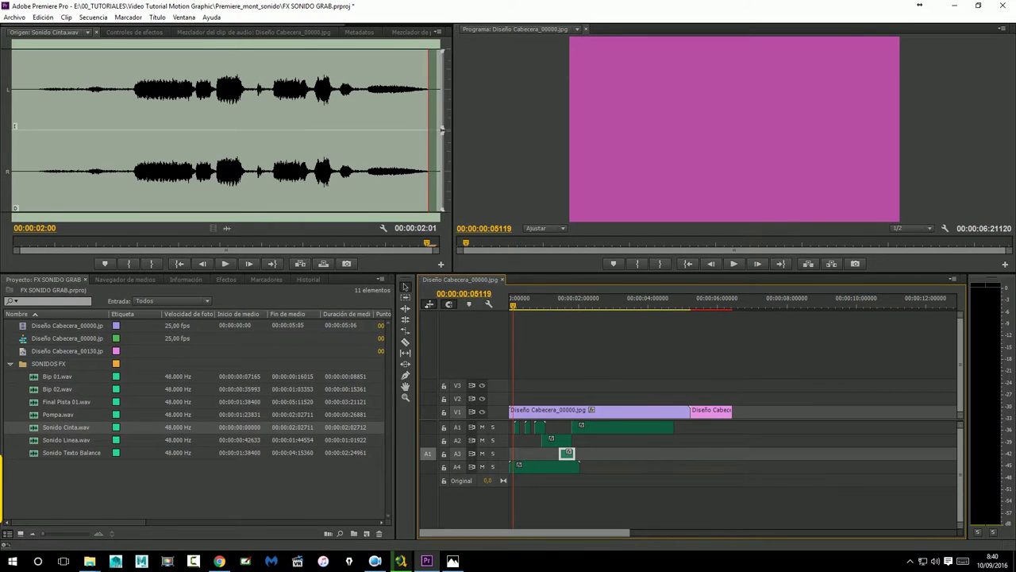
left_click_drag(498, 473, 498, 489)
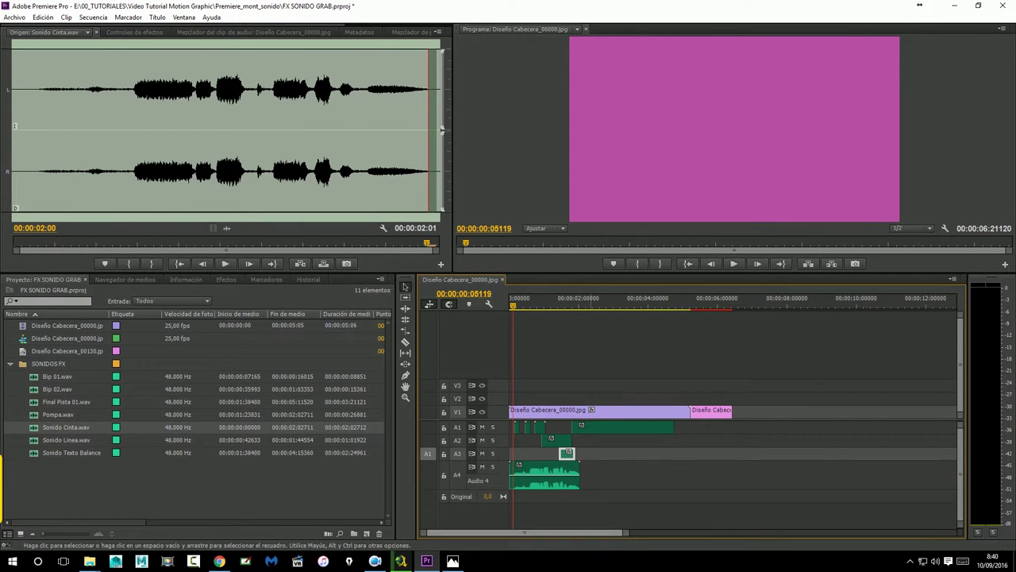
left_click_drag(627, 532, 597, 536)
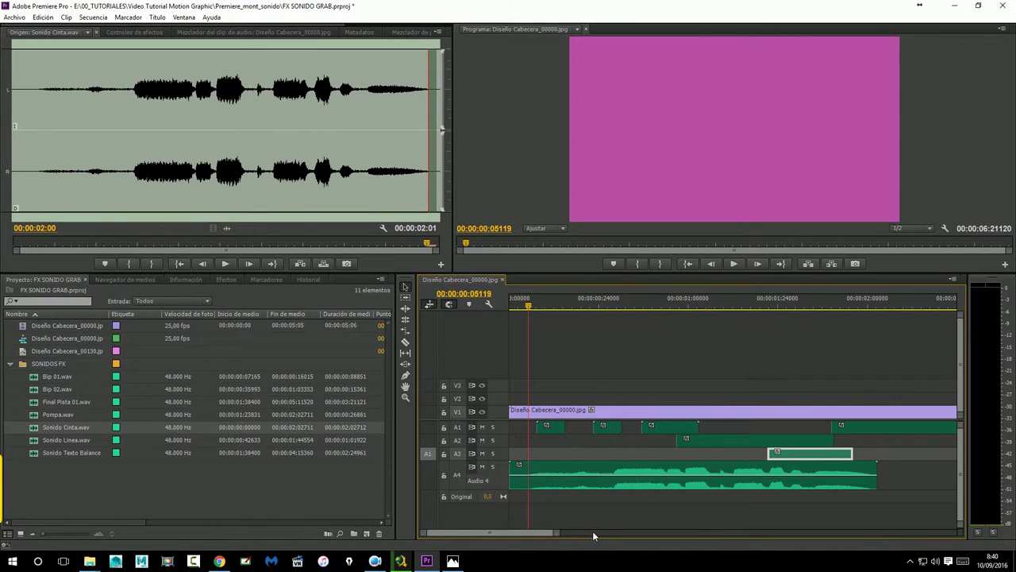
left_click_drag(528, 301, 445, 305)
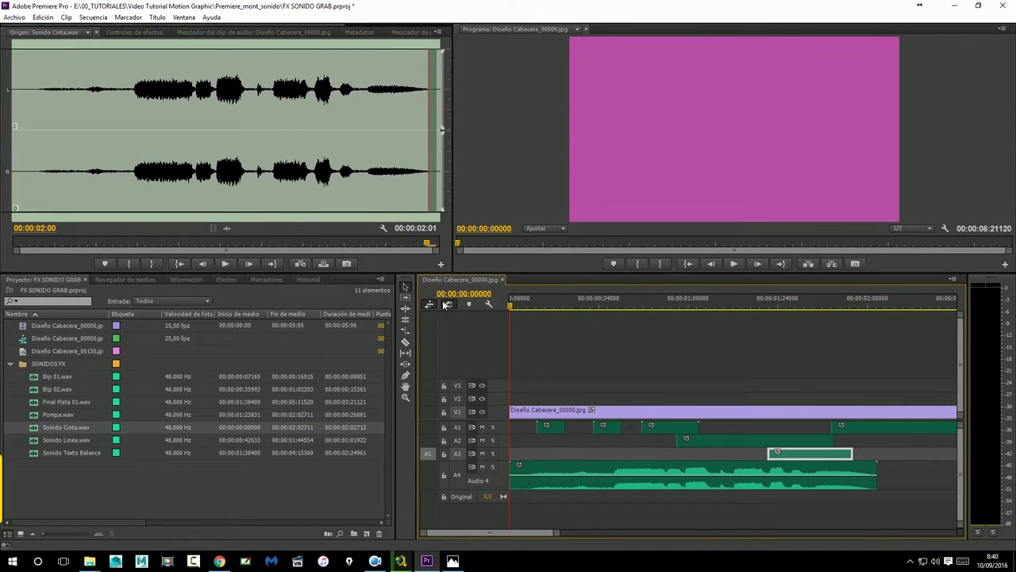
left_click(733, 264)
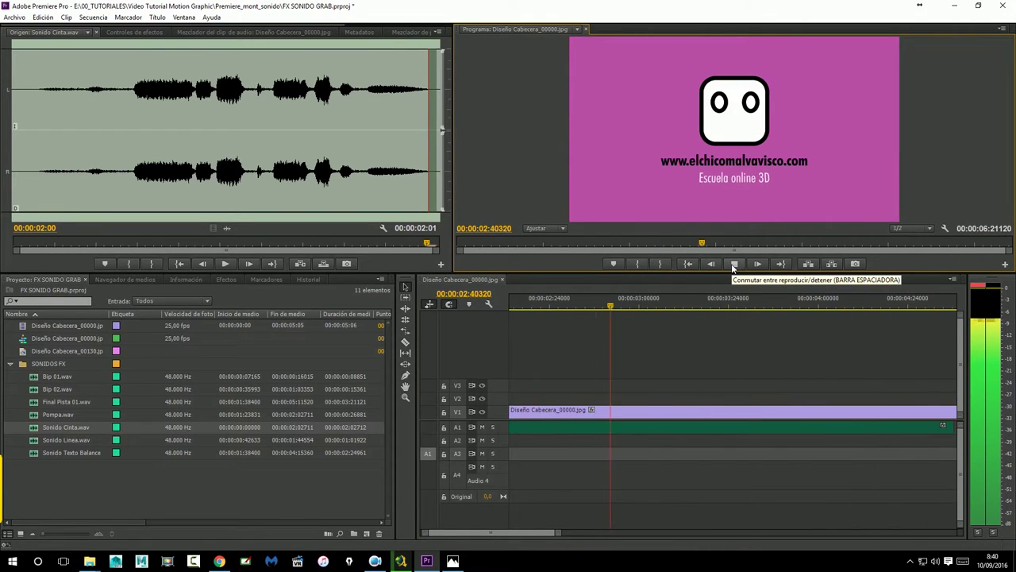
left_click(732, 264)
left_click_drag(558, 532, 539, 539)
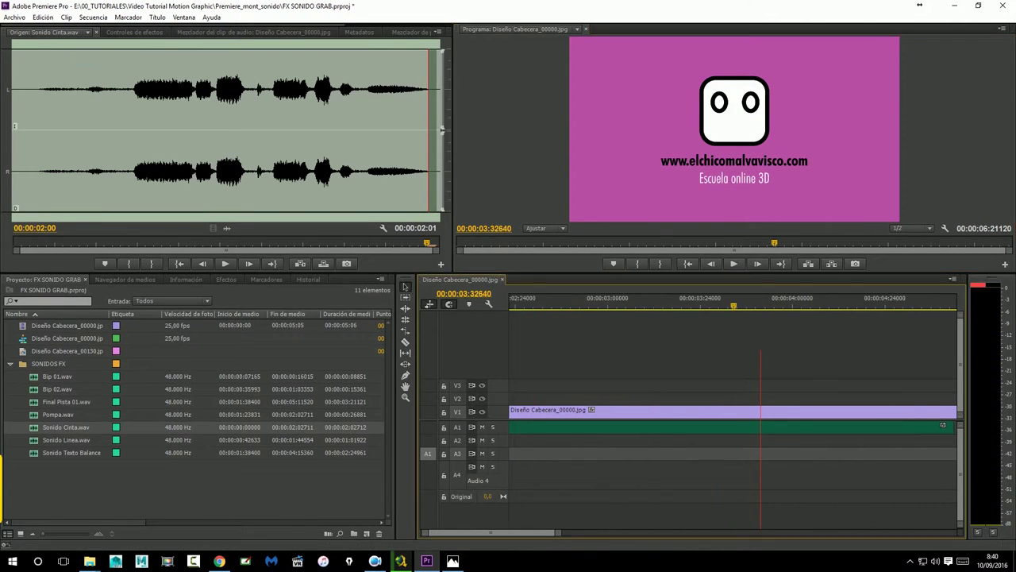
scroll(539, 539, "up", 5)
scroll(516, 508, "up", 3)
scroll(496, 485, "up", 3)
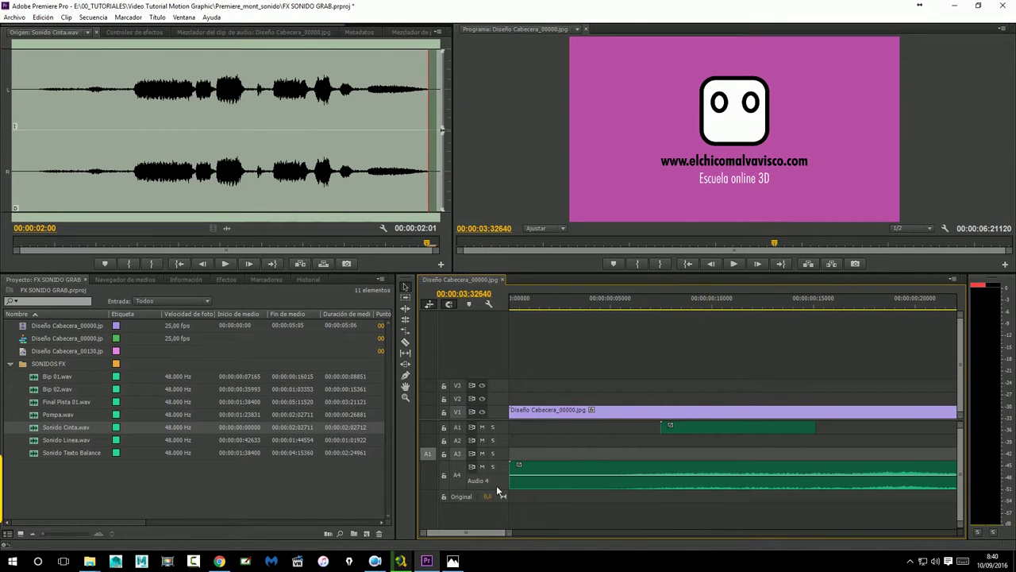
left_click_drag(510, 532, 552, 538)
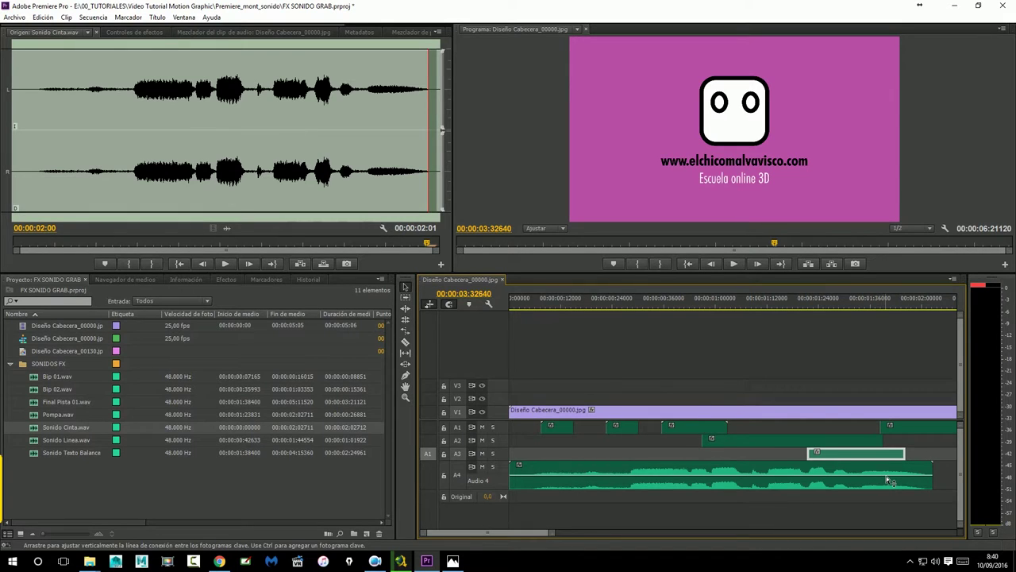
mouse_move(887, 477)
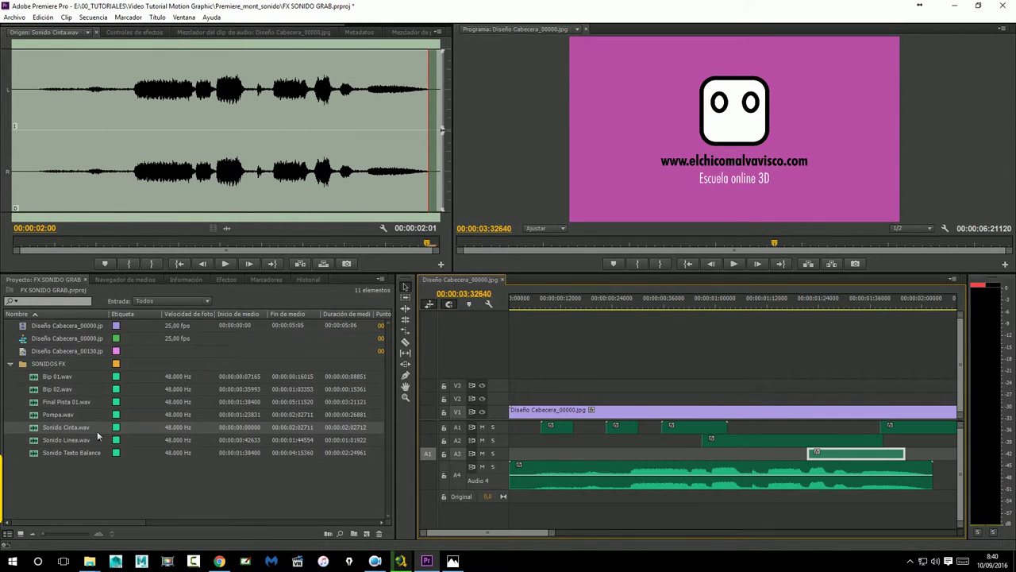
left_click_drag(548, 535, 593, 535)
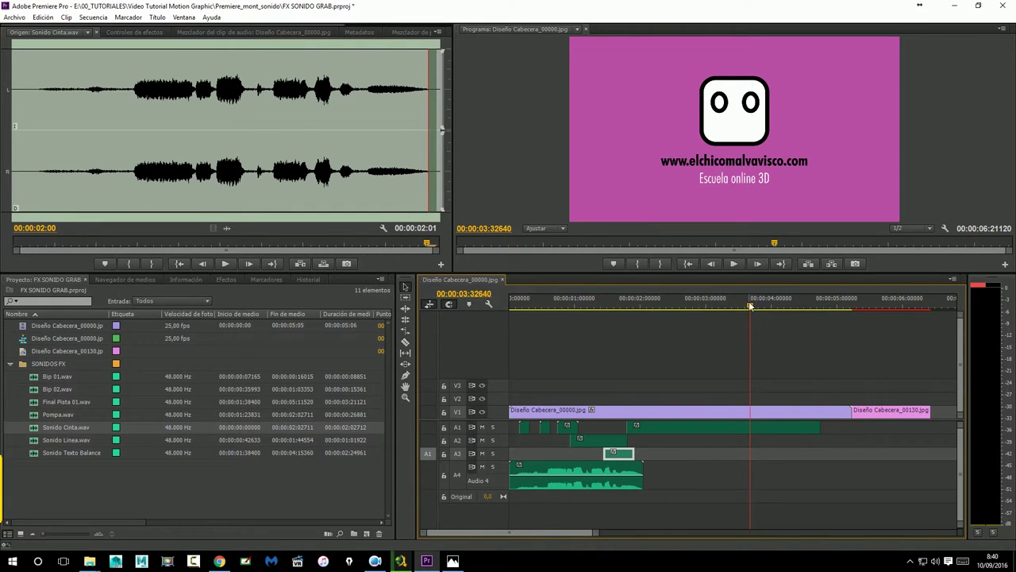
mouse_move(750, 306)
left_mouse_down()
mouse_move(640, 305)
mouse_move(700, 306)
mouse_move(641, 315)
left_mouse_up()
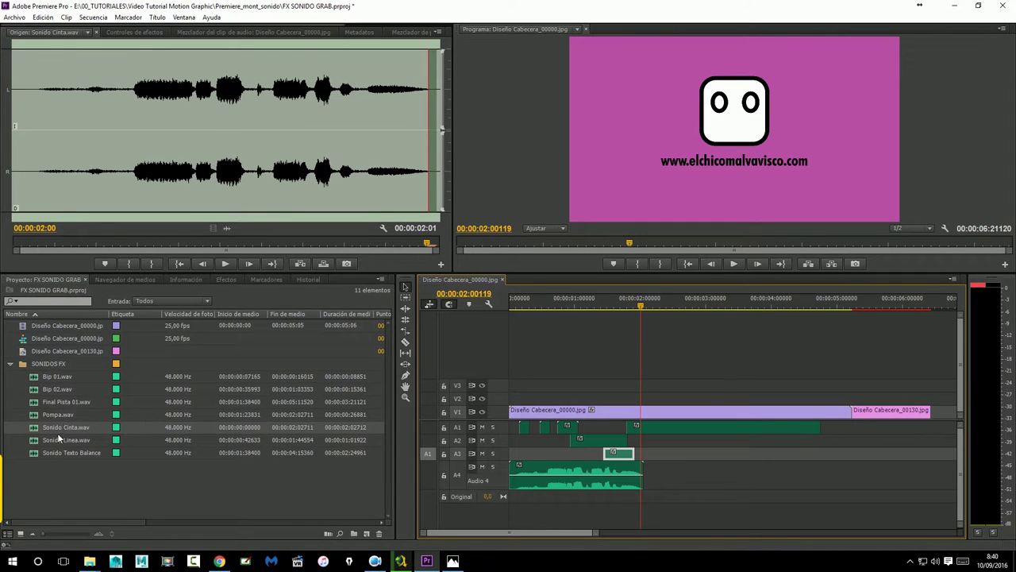
Step: Preview Sonido Texto Balanceo.wav and add it to track A3
left_click(37, 453)
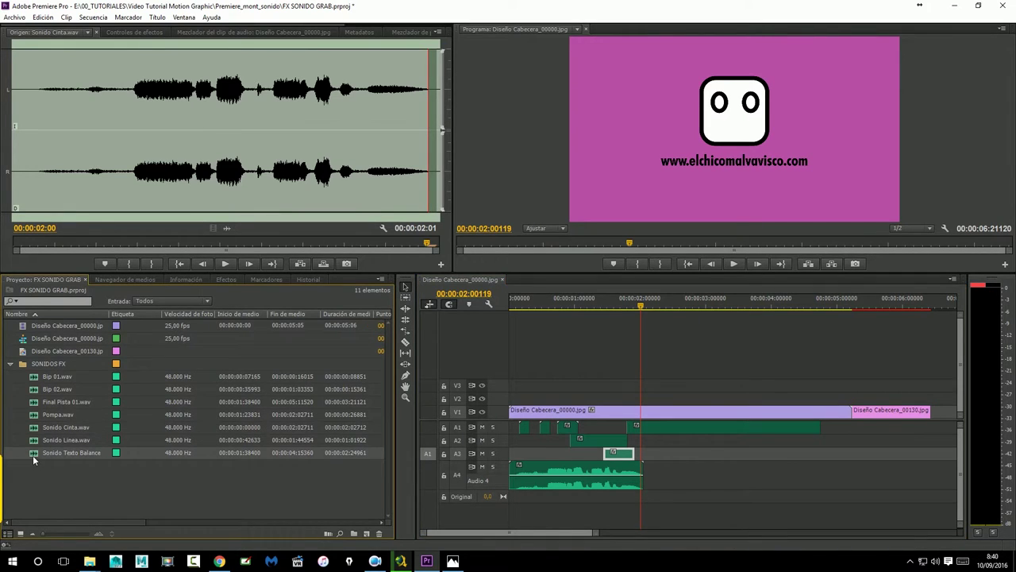
double_click(35, 454)
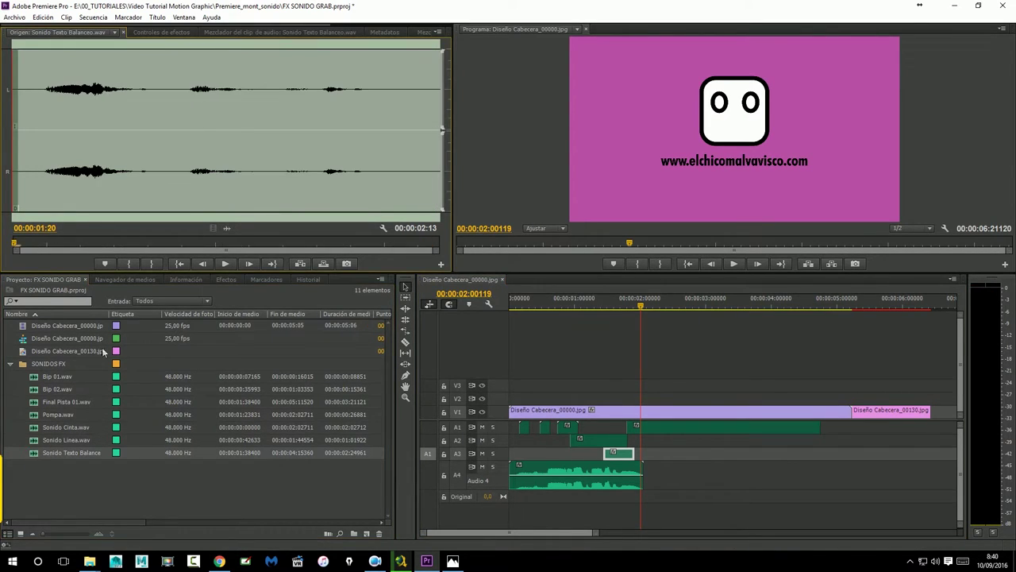
left_click(226, 263)
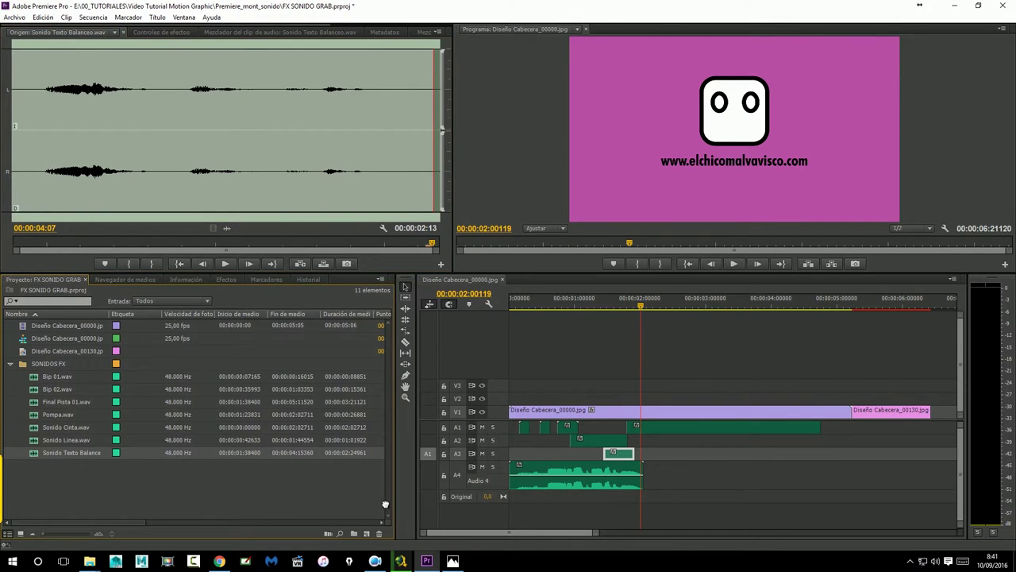
left_click_drag(385, 504, 661, 458)
Step: Move the Texto Balanceo clip to start at the playhead where the text appears, and enlarge A3
left_click_drag(642, 305, 639, 309)
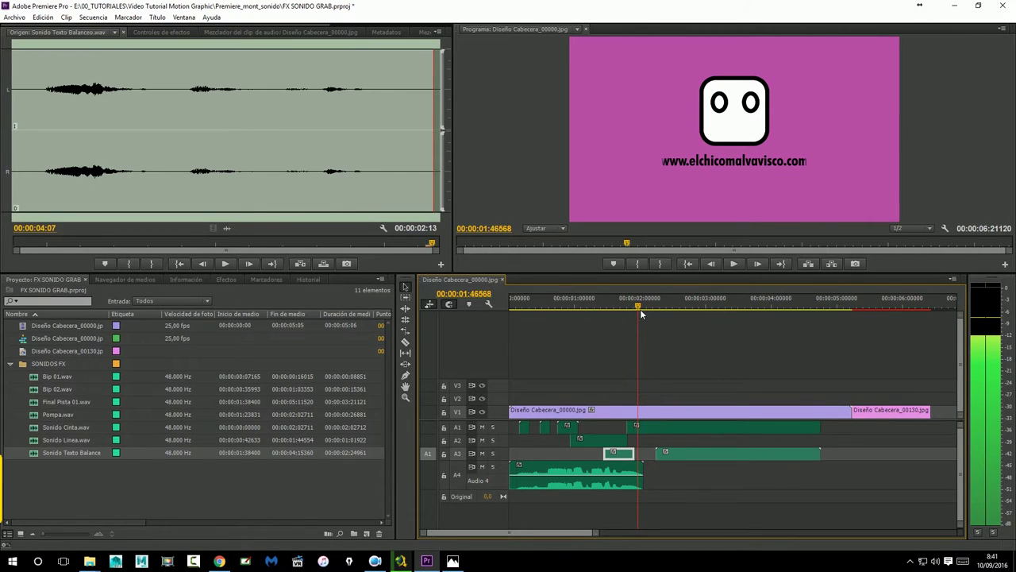
left_click_drag(594, 532, 565, 532)
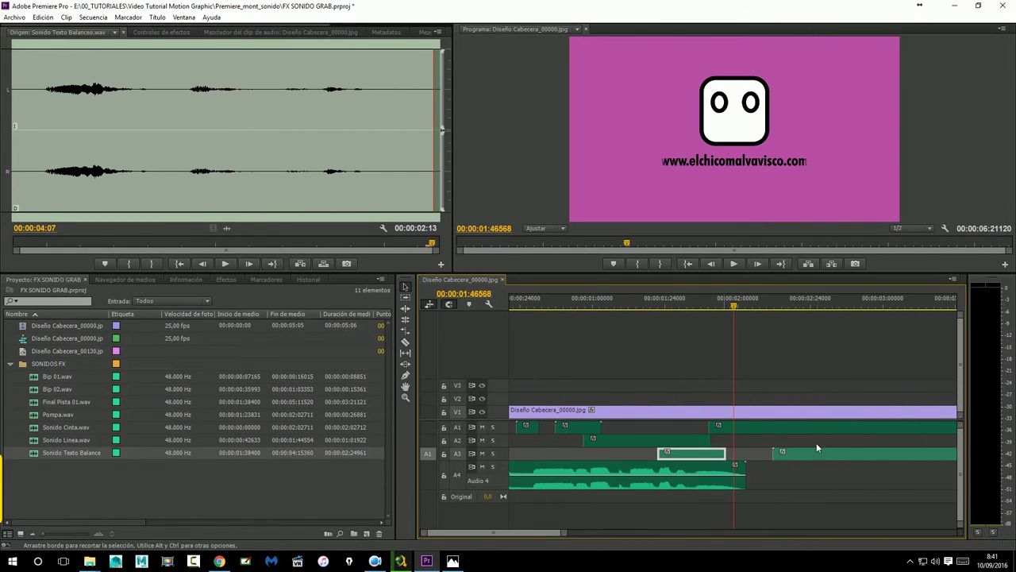
left_click(838, 457)
left_click_drag(837, 457, 798, 458)
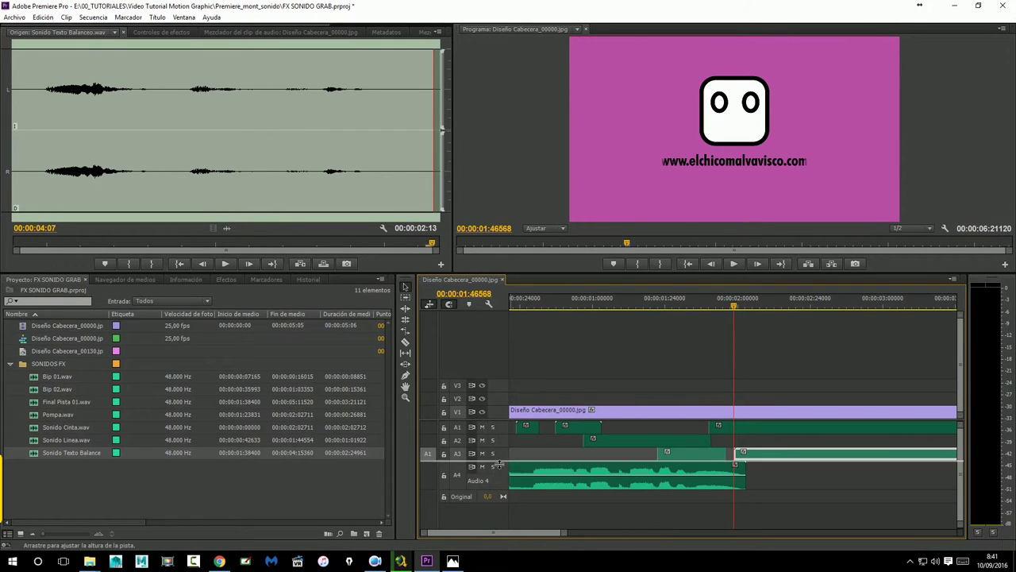
left_click_drag(497, 460, 497, 499)
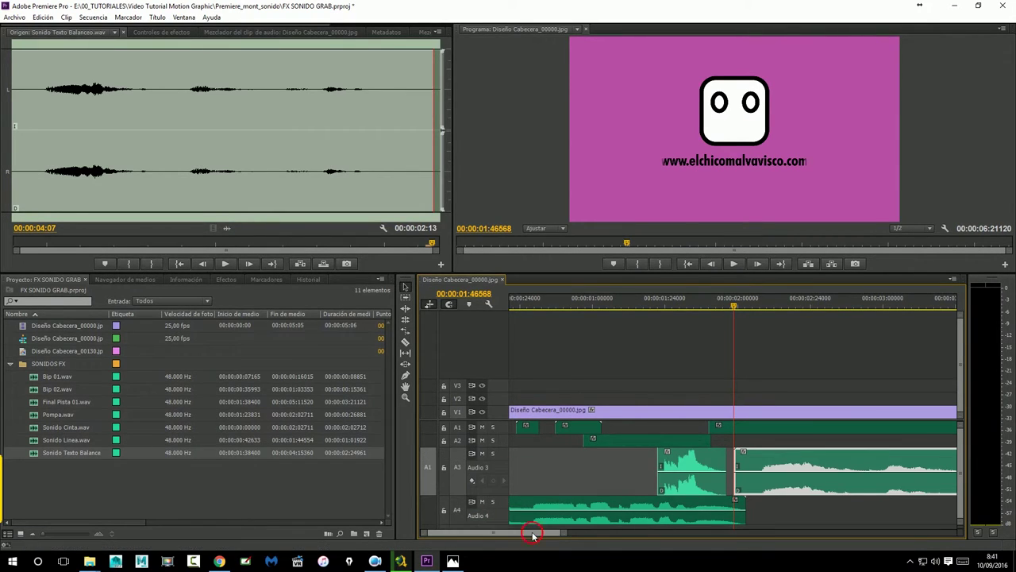
scroll(535, 532, "down", 5)
scroll(535, 531, "up", 5)
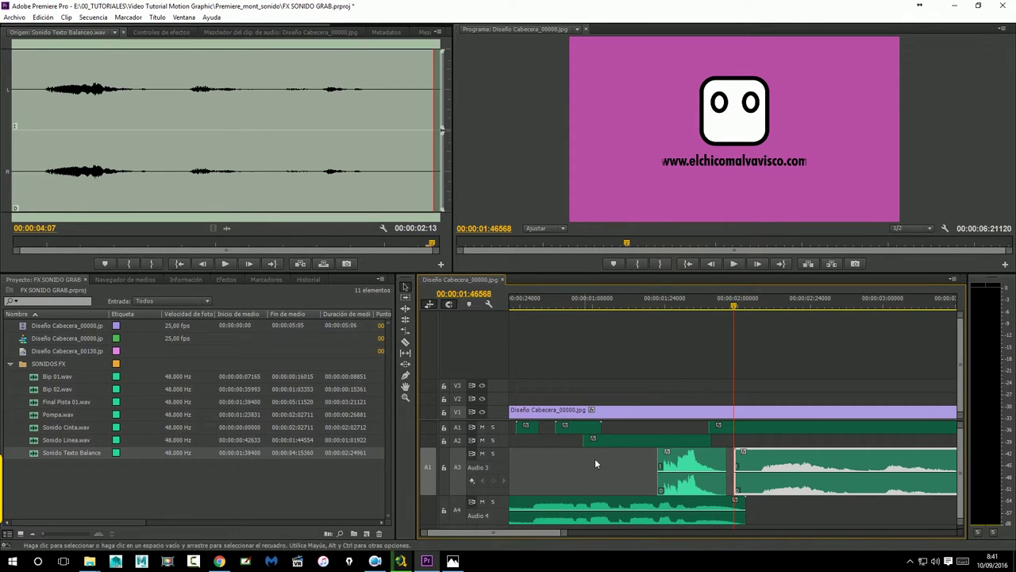
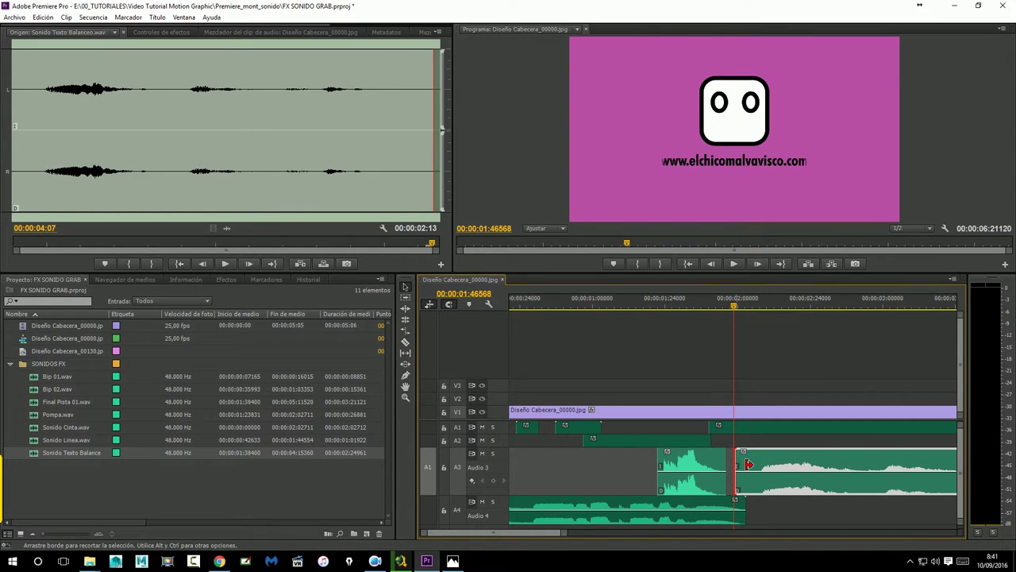
Step: Trim the start of the long Audio 3 sound clip later, undoing an accidental end trim
left_click_drag(748, 464, 767, 463)
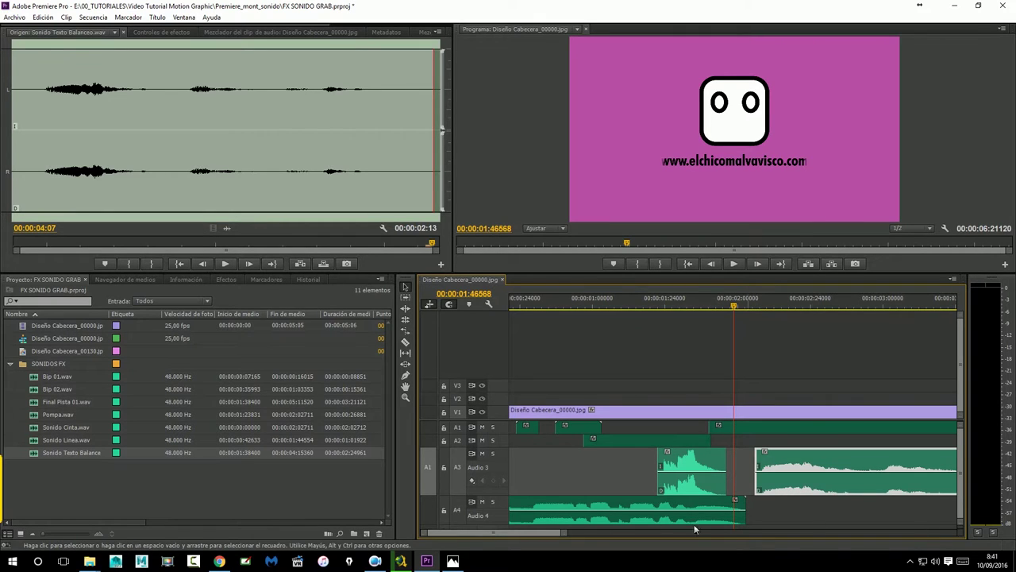
scroll(547, 534, "up", 1)
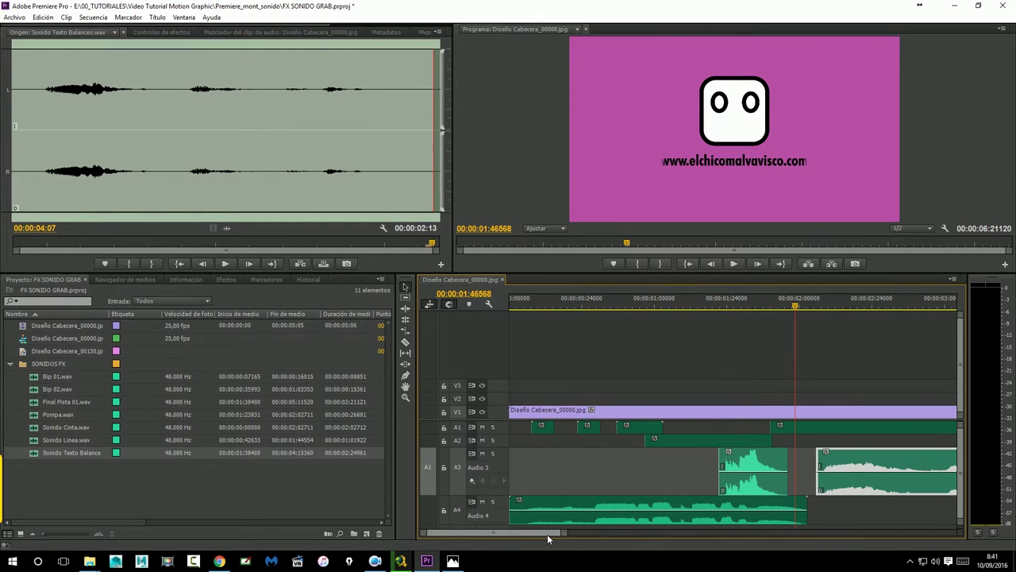
scroll(547, 535, "down", 1)
scroll(547, 534, "down", 8)
left_click_drag(550, 534, 578, 534)
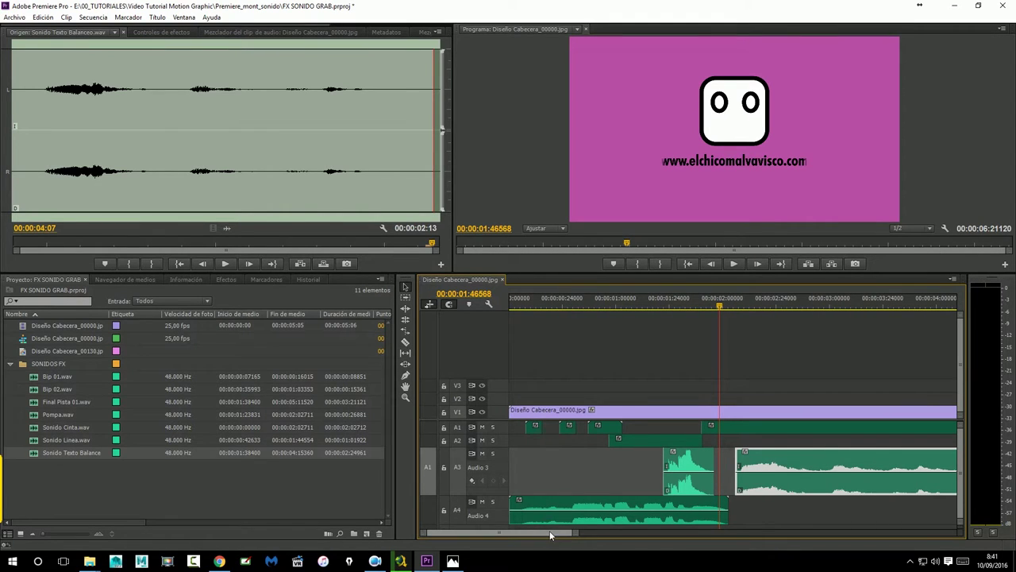
scroll(550, 532, "down", 2)
scroll(549, 532, "down", 2)
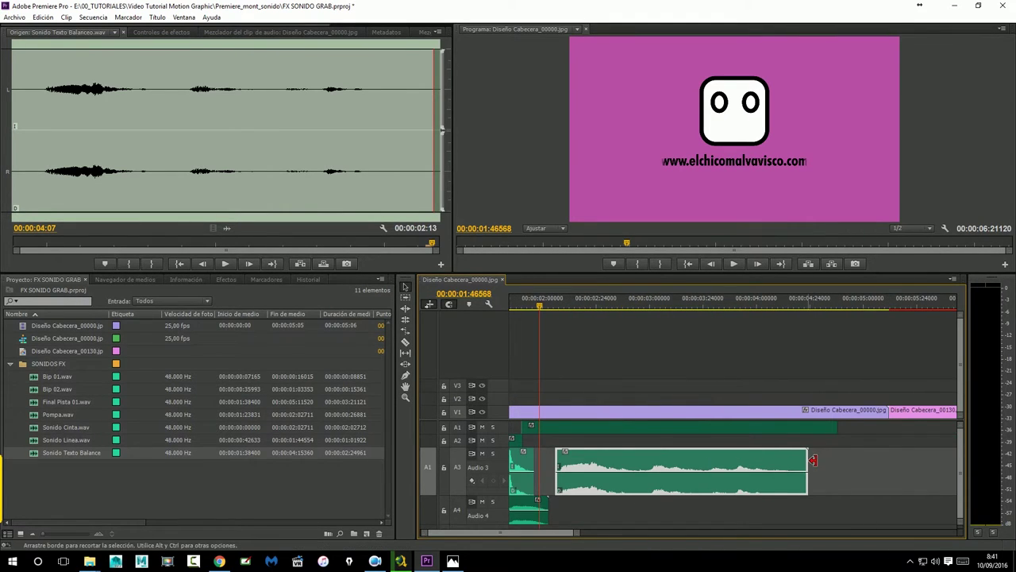
left_click_drag(811, 459, 798, 460)
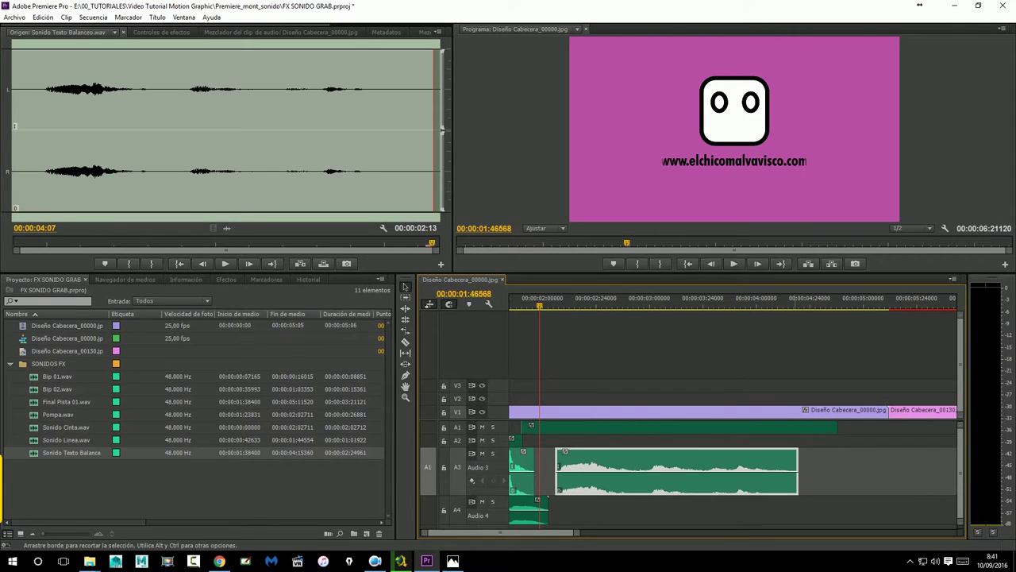
key("ctrl+z")
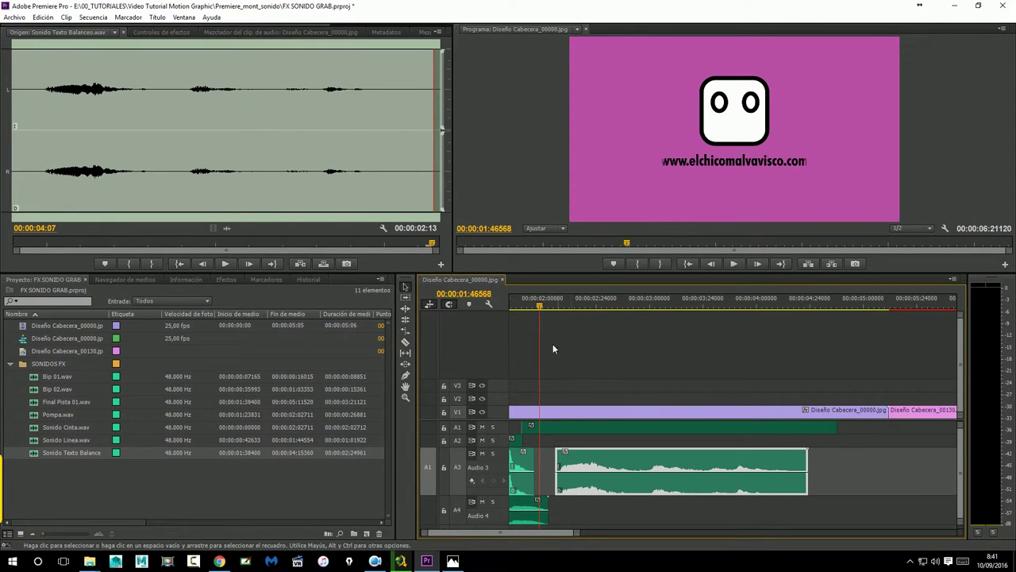
Step: Play the header back from about 1 second to check the sound timing
key("space")
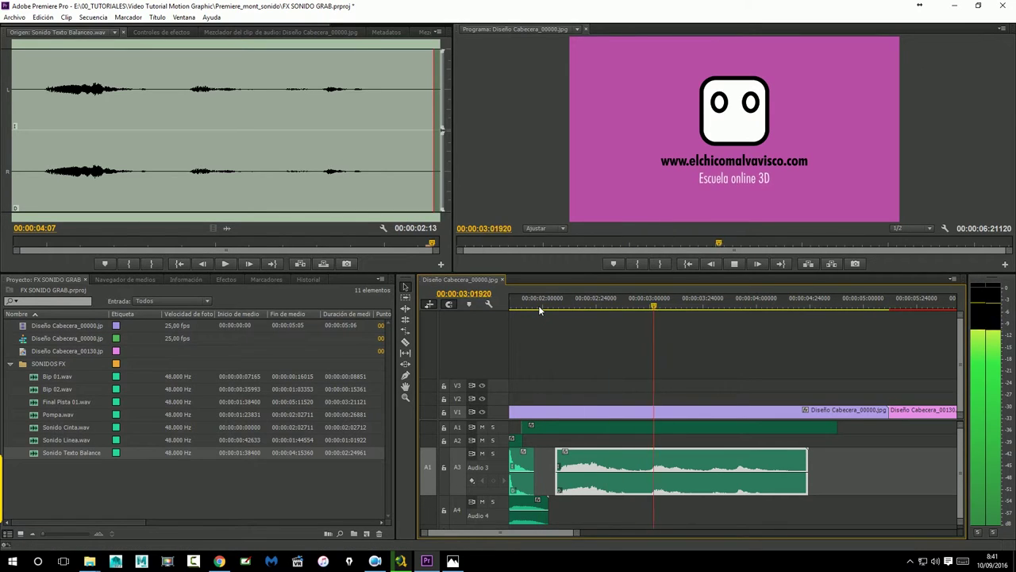
key("space")
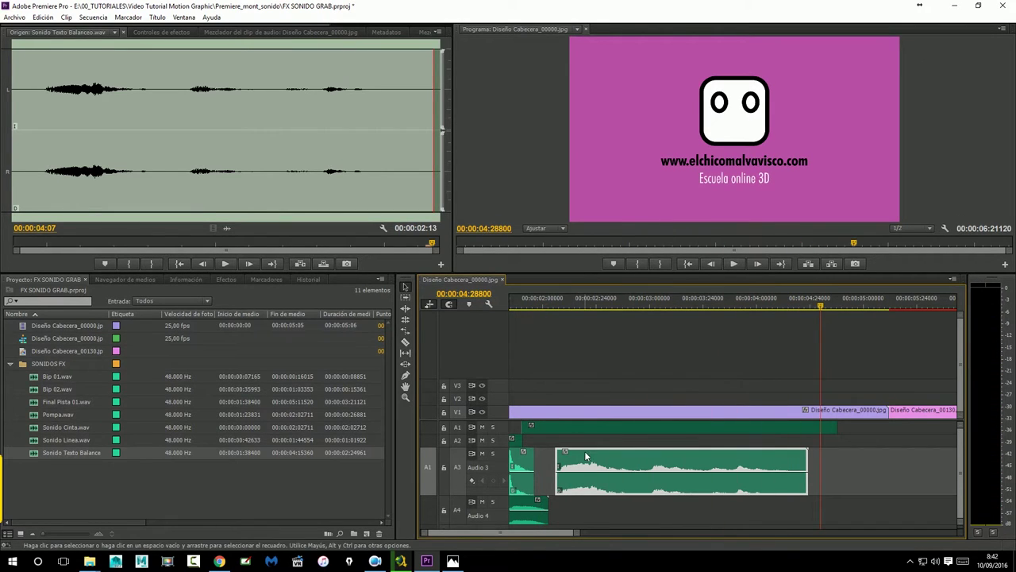
left_click(515, 305)
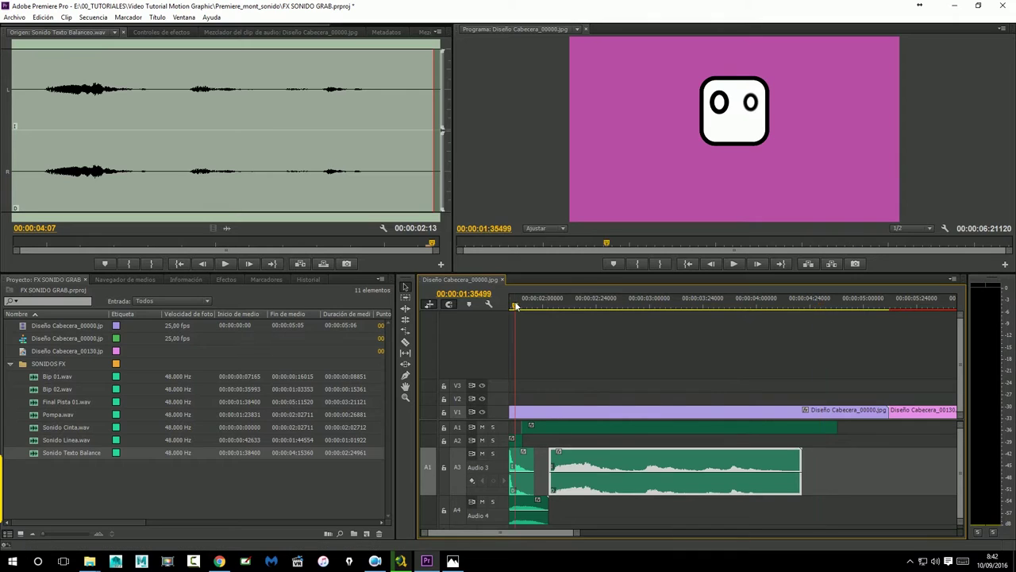
key("space")
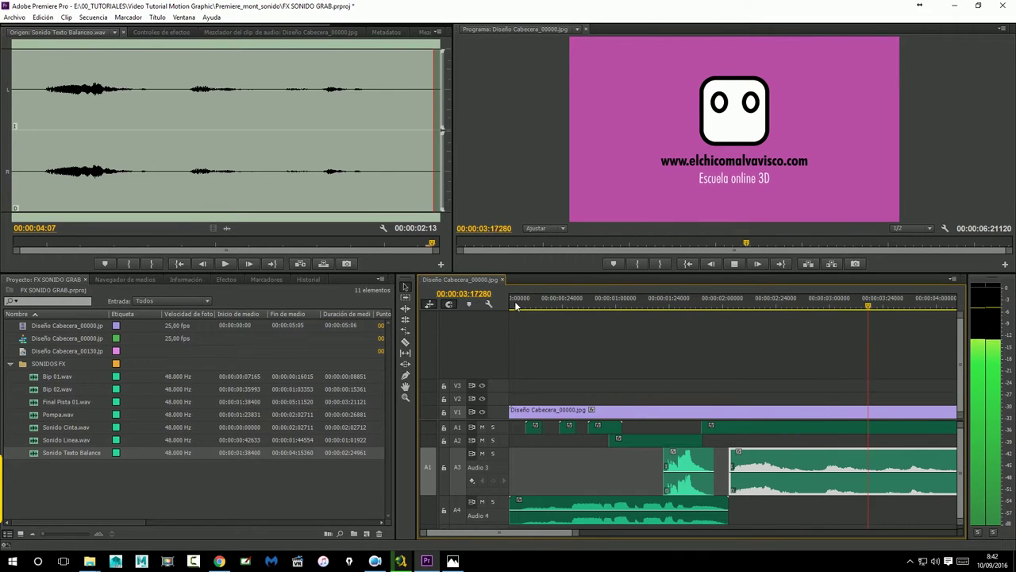
key("space")
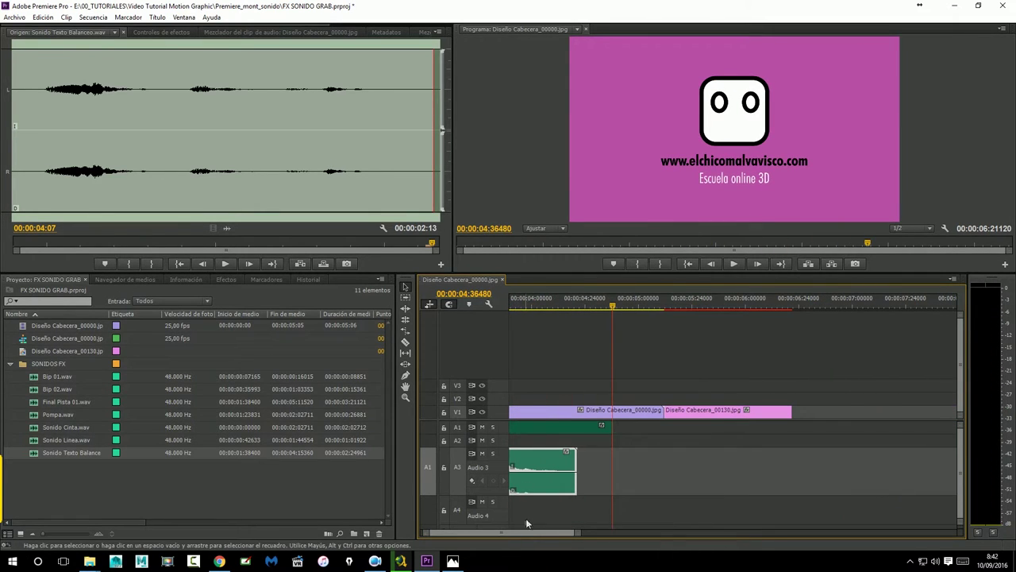
Step: Move the long Audio 3 sound clip to start at about 2 seconds
left_click_drag(532, 537, 529, 532)
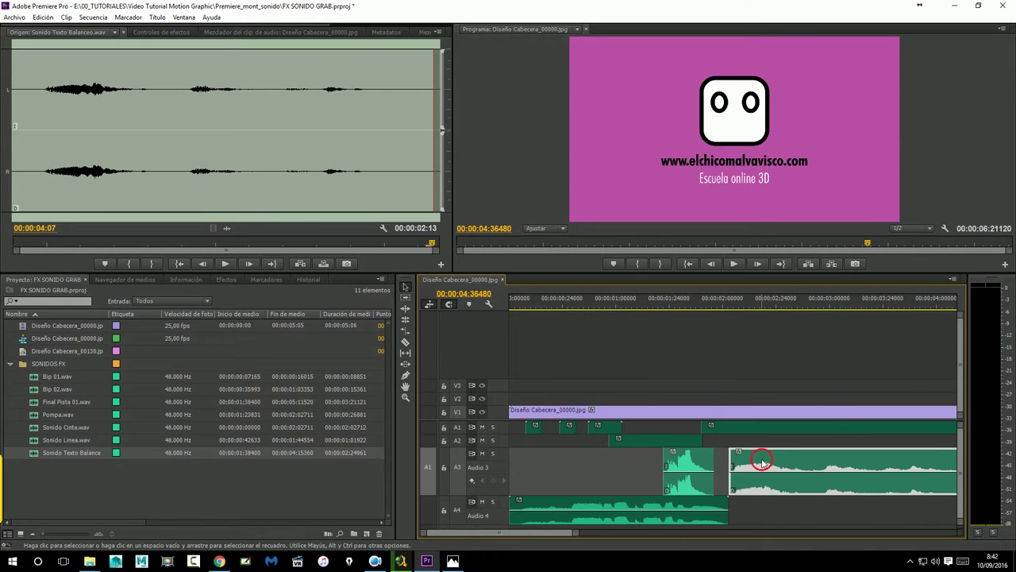
left_click_drag(760, 463, 766, 467)
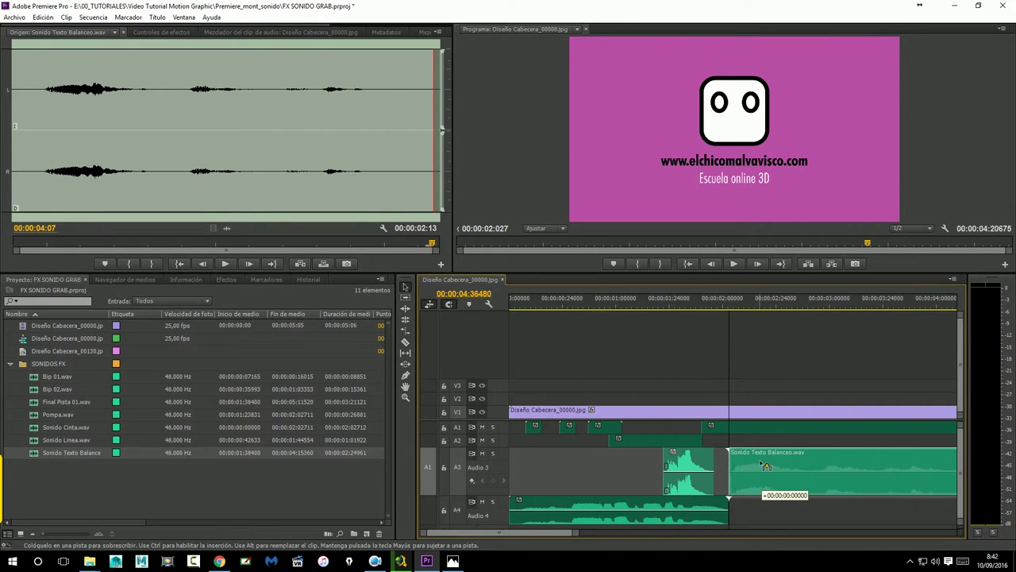
left_click_drag(759, 465, 757, 464)
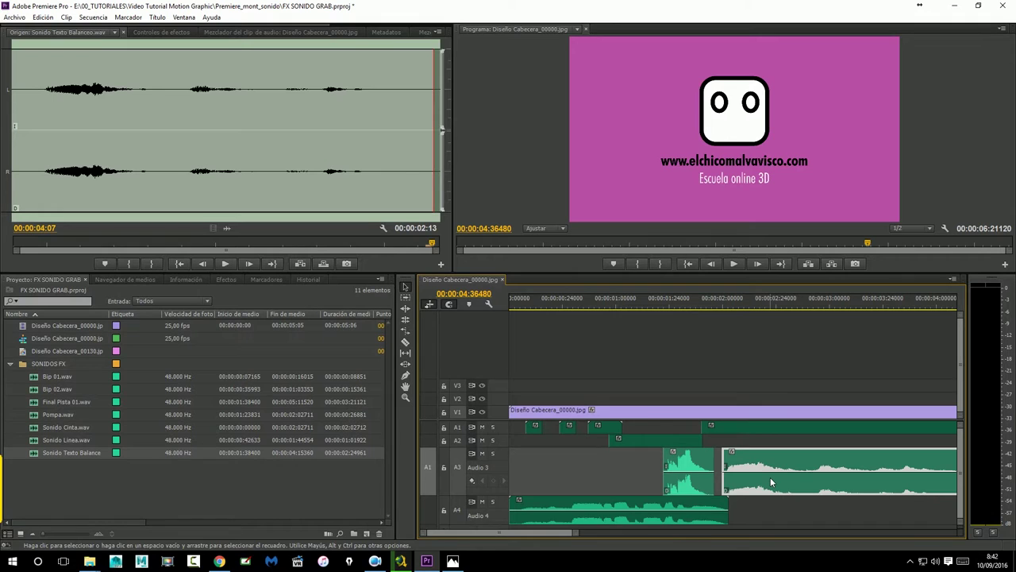
Step: Preview the header from about 1 second and scrub back through it to hear the moved sound
key("space")
key("space")
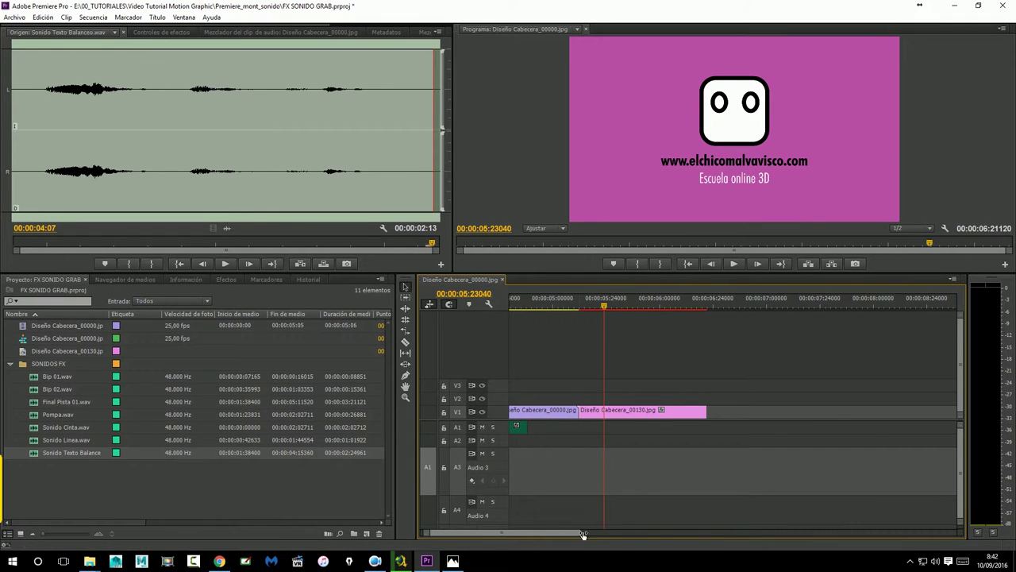
left_click_drag(583, 535, 611, 533)
left_click(560, 302)
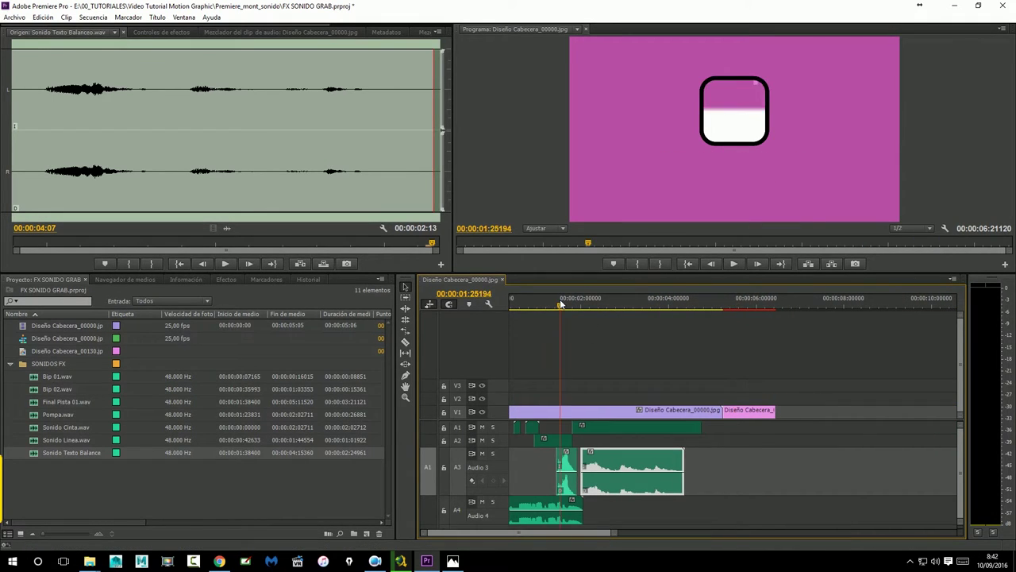
key("space")
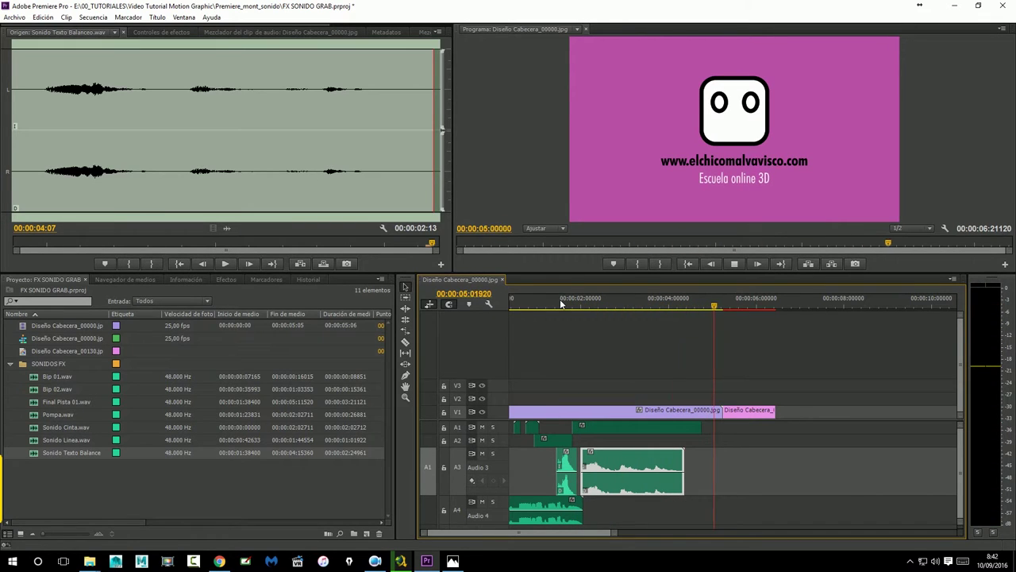
key("space")
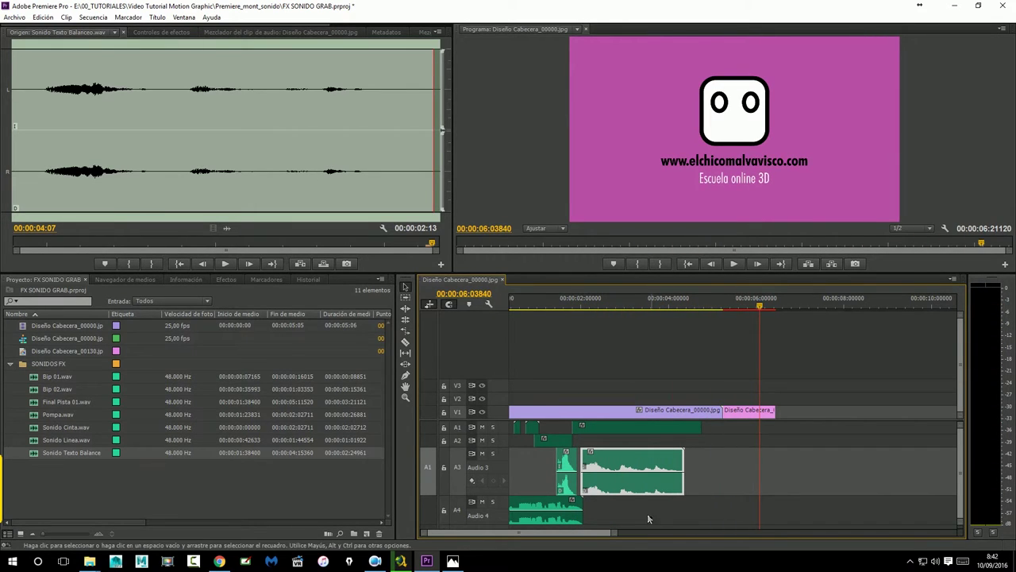
mouse_move(642, 300)
left_mouse_down()
mouse_move(586, 332)
mouse_move(677, 335)
left_mouse_up()
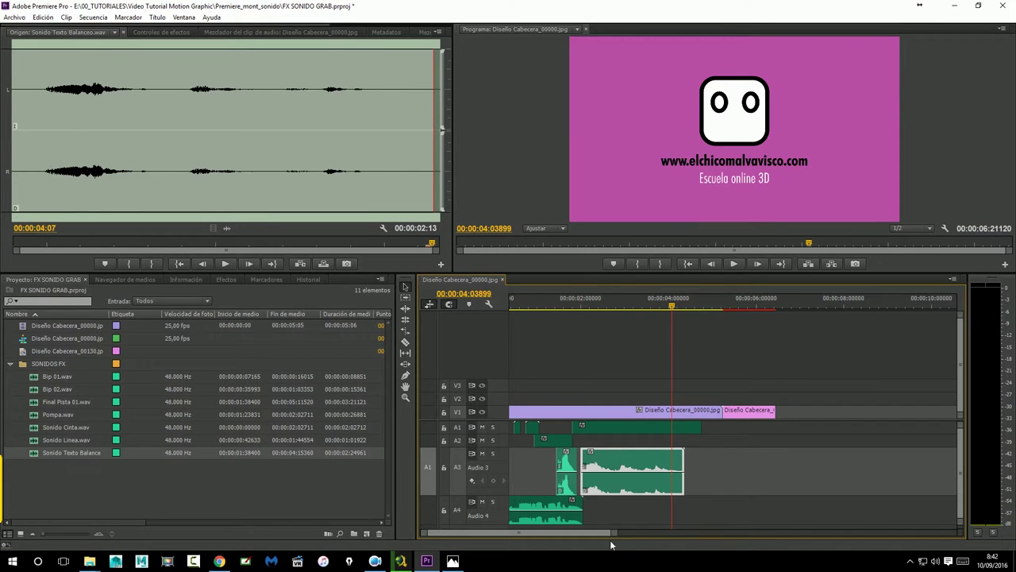
left_click_drag(613, 533, 591, 537)
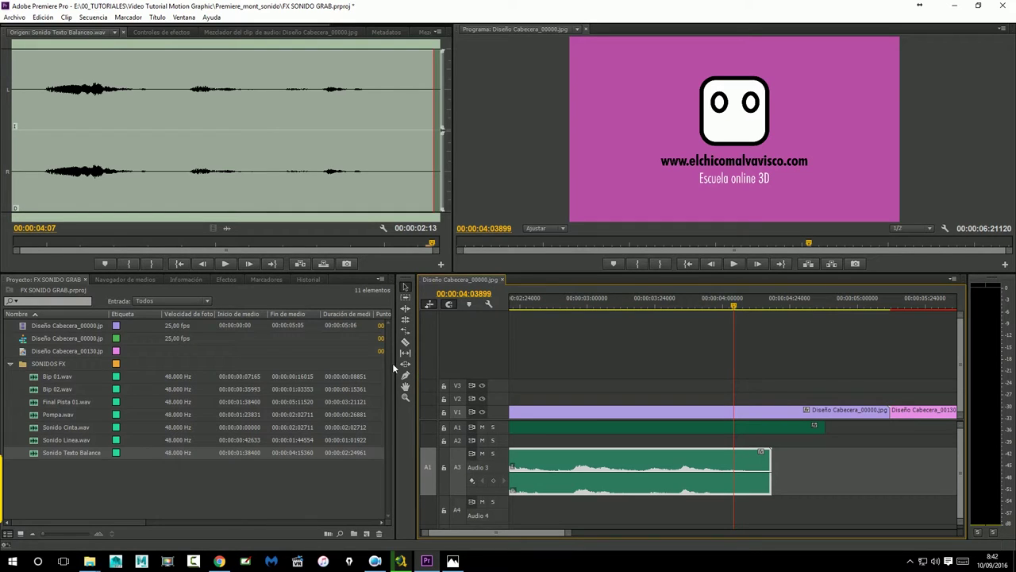
Step: Widen the timeline and drag the Audio 3 clip's volume line to about 1.72 dB
left_click_drag(394, 362, 105, 339)
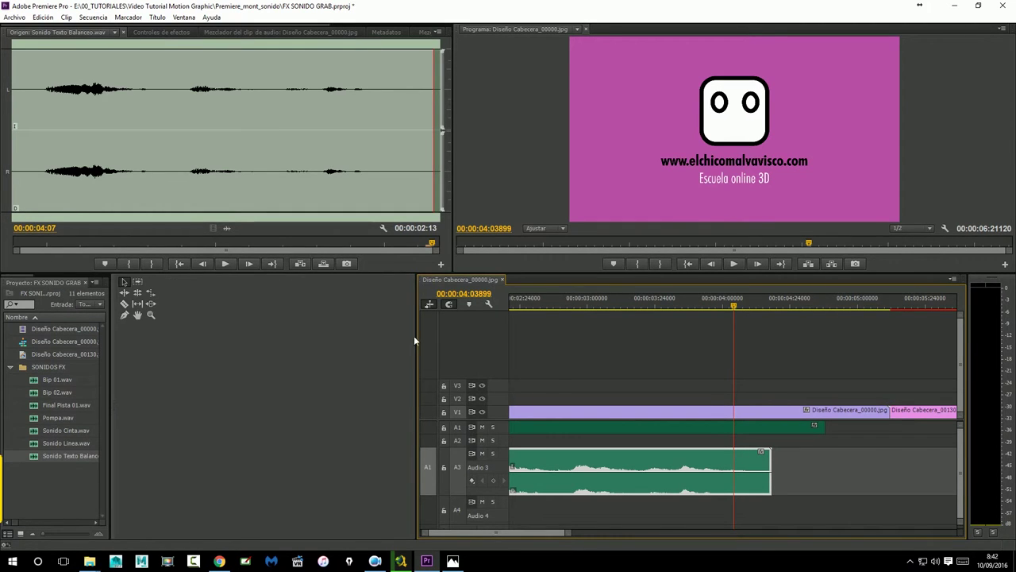
left_click_drag(416, 341, 59, 341)
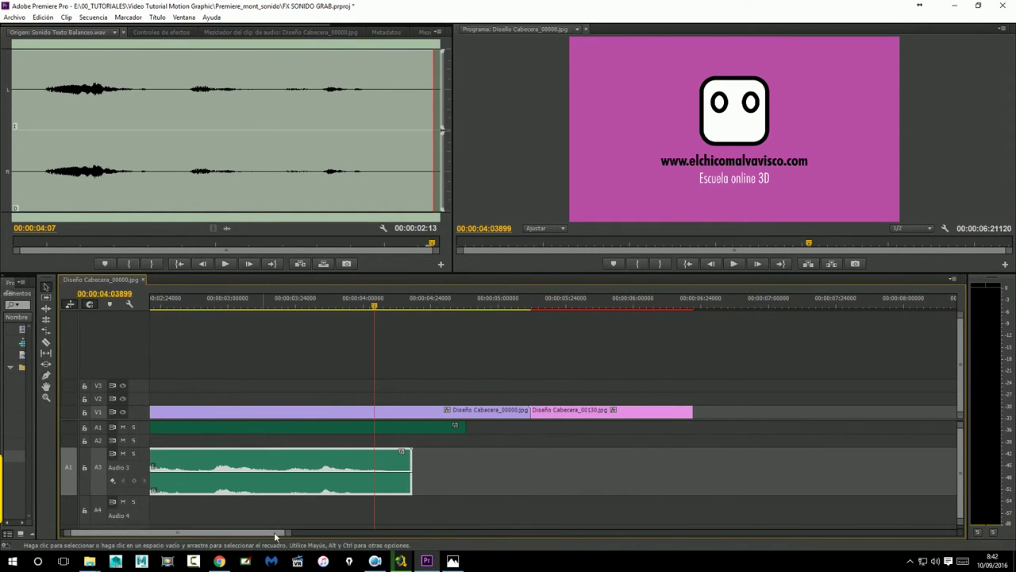
left_click_drag(291, 533, 206, 535)
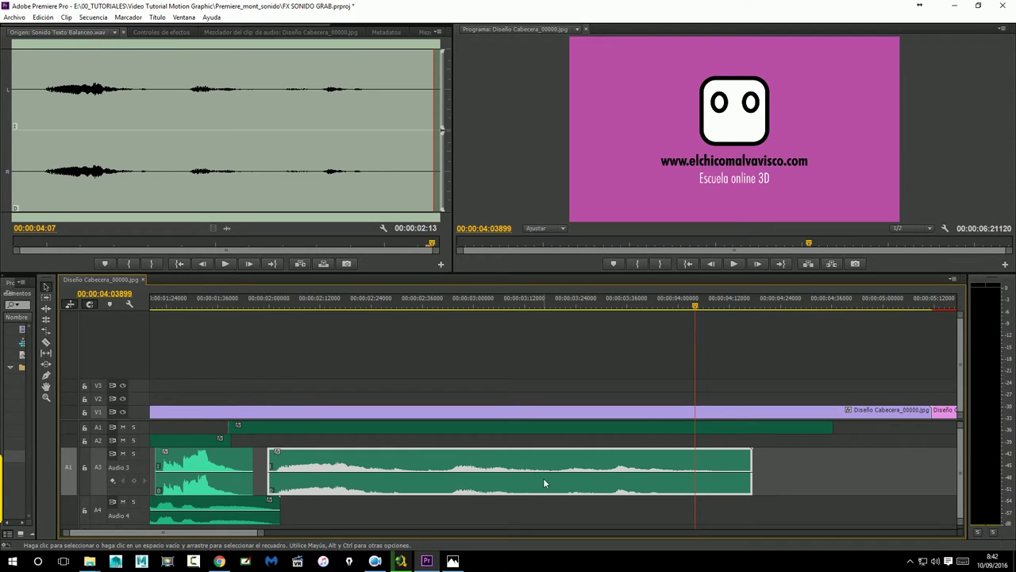
left_click_drag(552, 467, 553, 451)
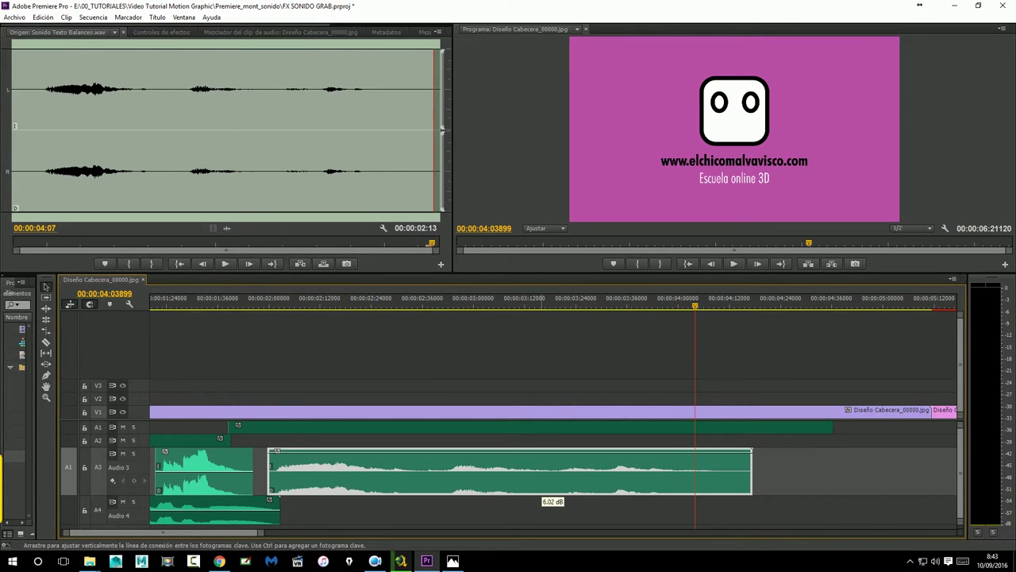
mouse_move(552, 451)
left_mouse_down()
mouse_move(553, 480)
mouse_move(542, 467)
left_mouse_up()
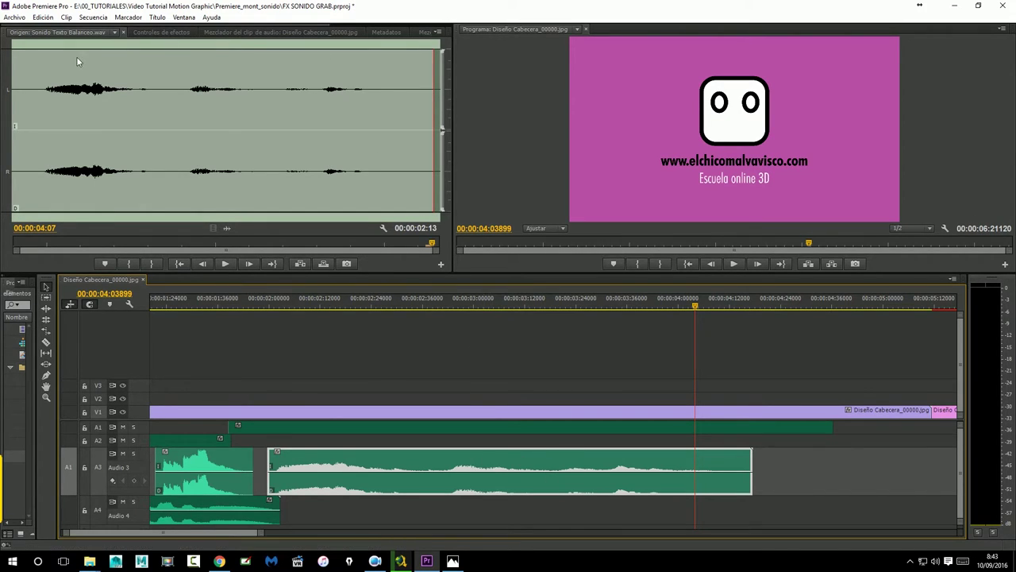
Step: Show Effect Controls for Sonido Texto Balanceo.wav with the Volume properties expanded
left_click(151, 31)
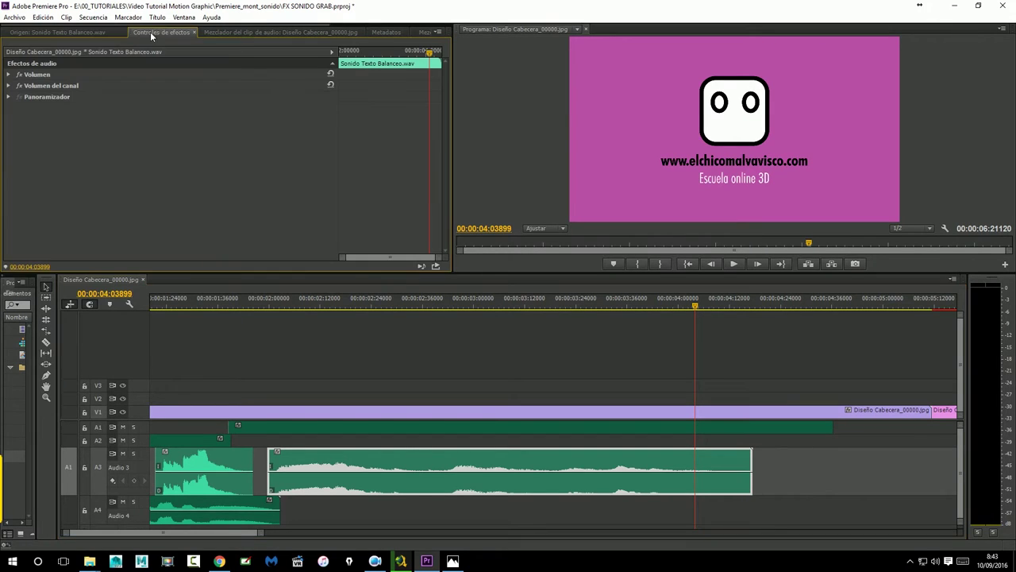
left_click(181, 18)
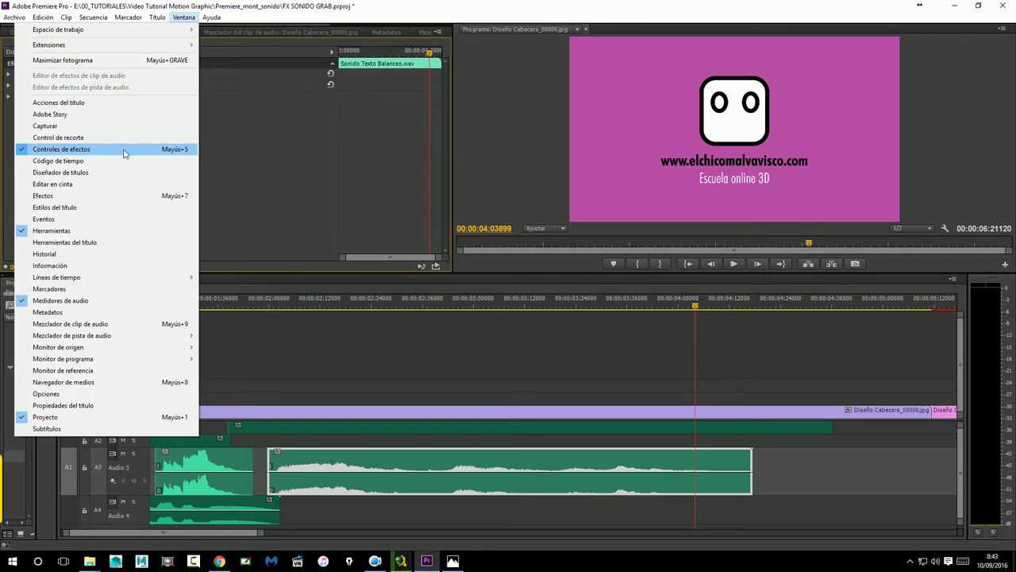
left_click(111, 150)
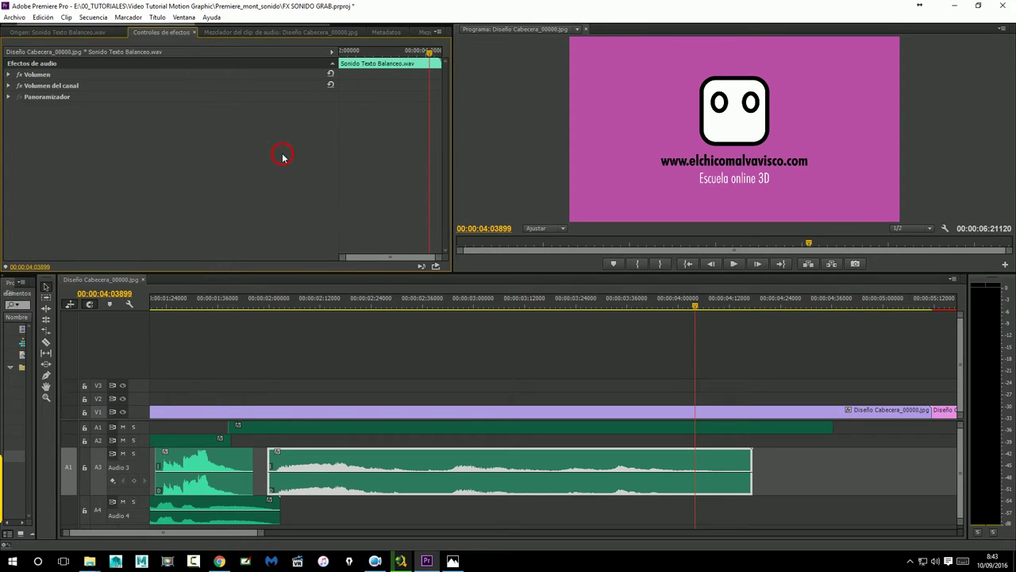
left_click(9, 75)
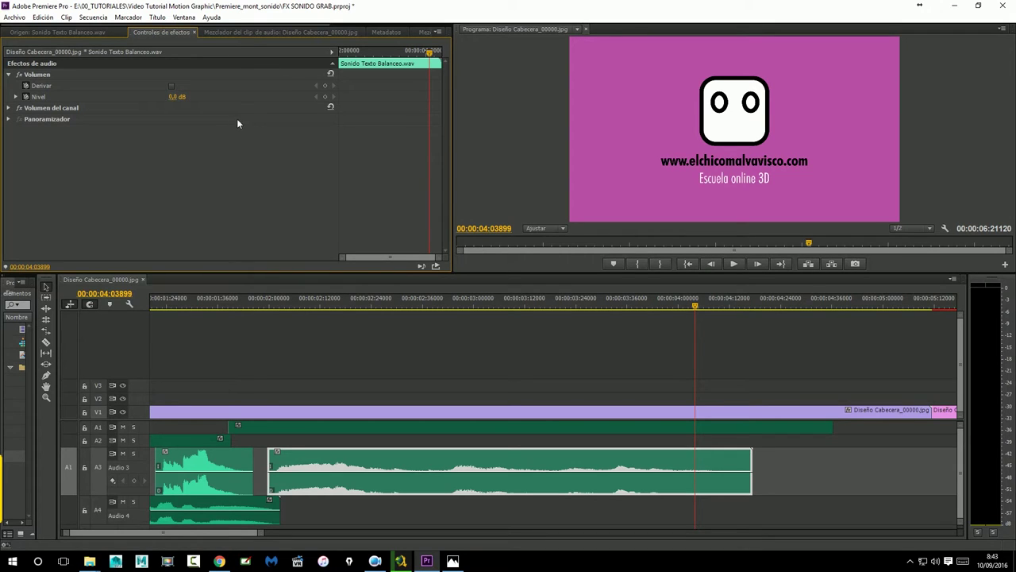
Step: Add a 0 dB Level keyframe at about 00:00:03:36
left_click_drag(340, 122, 248, 121)
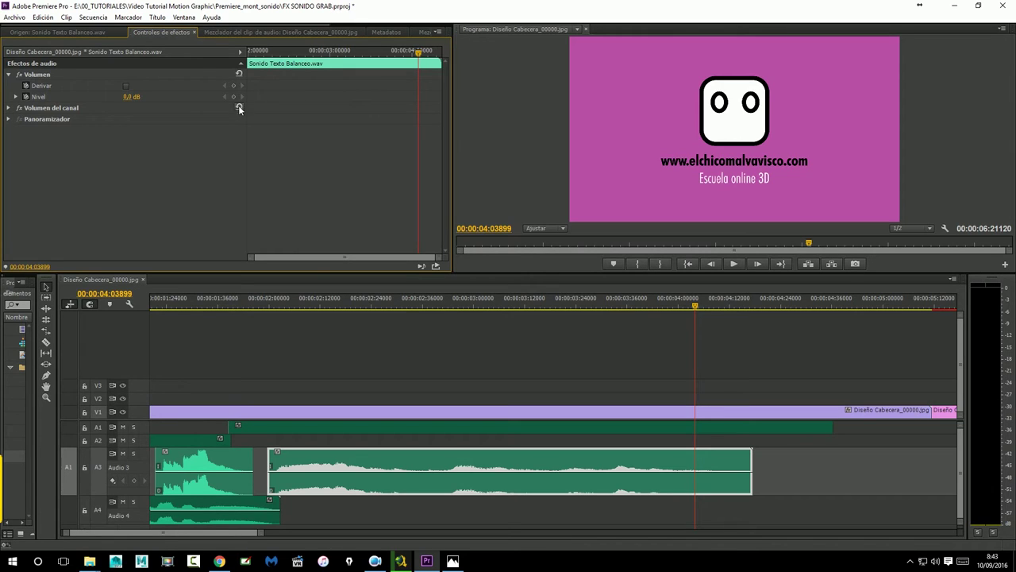
mouse_move(419, 56)
left_mouse_down()
mouse_move(373, 68)
mouse_move(390, 67)
left_mouse_up()
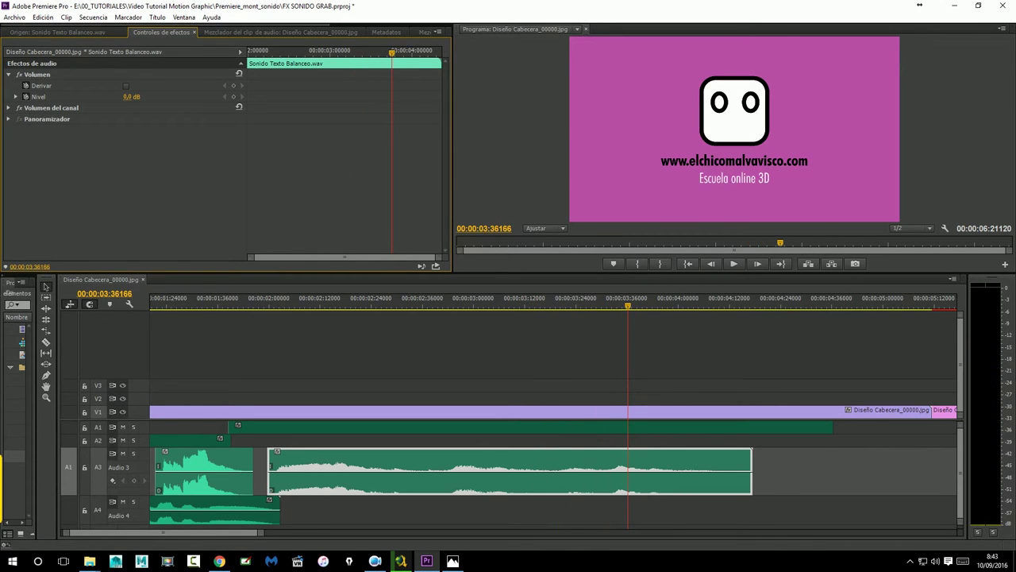
left_click(233, 96)
Step: Add a Level keyframe at about 4:09 and drop it to -∞ dB
left_click(628, 308)
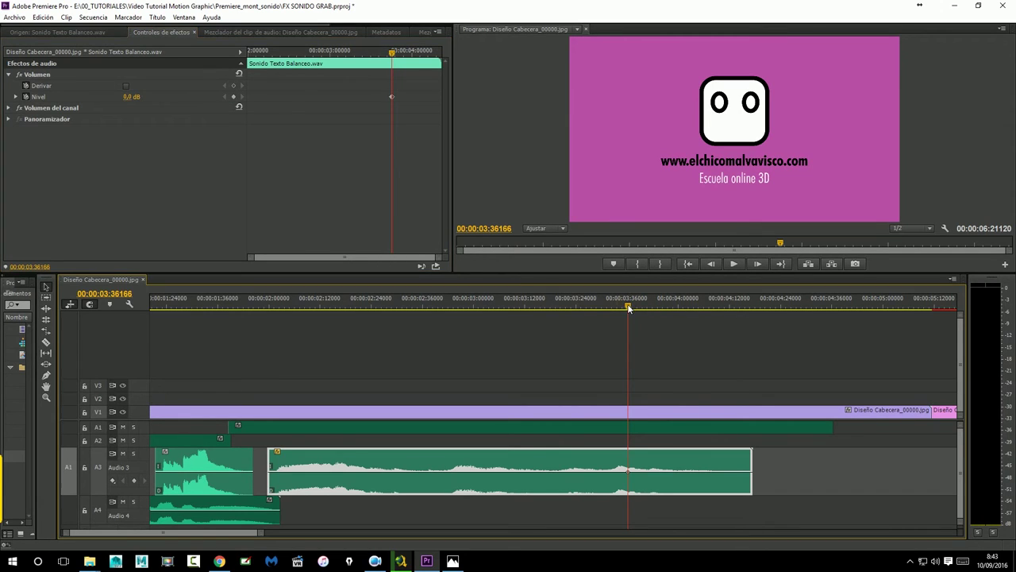
left_click_drag(628, 308, 717, 313)
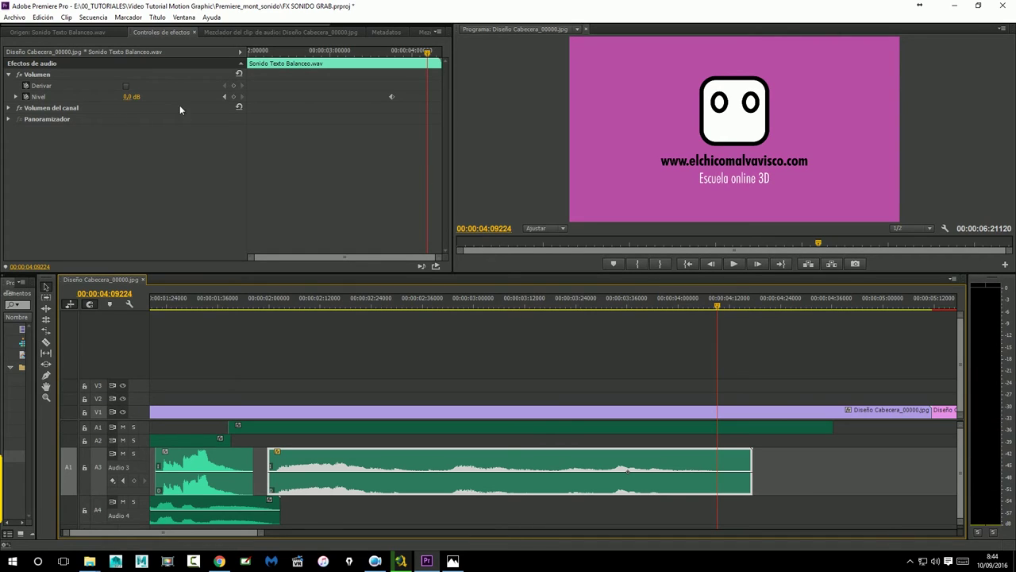
left_click(234, 97)
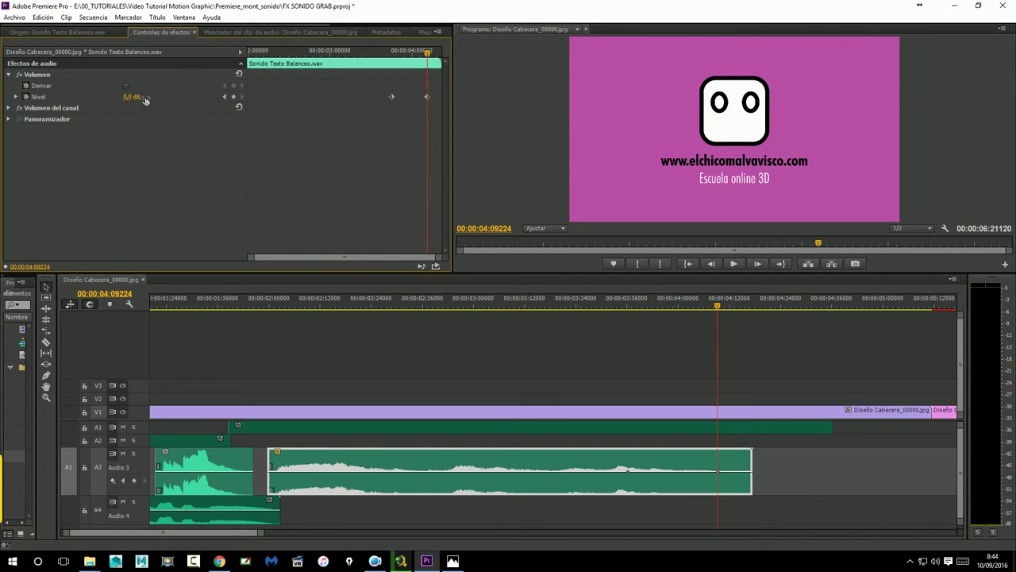
left_click_drag(132, 96, 104, 96)
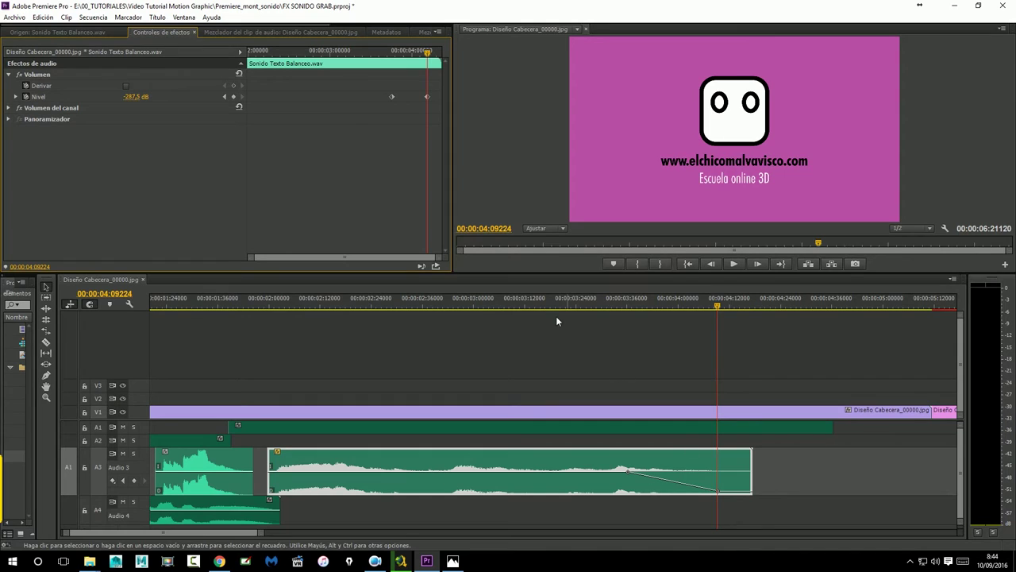
Step: Play the sequence to hear the volume fade-out
left_click(534, 302)
left_click(733, 263)
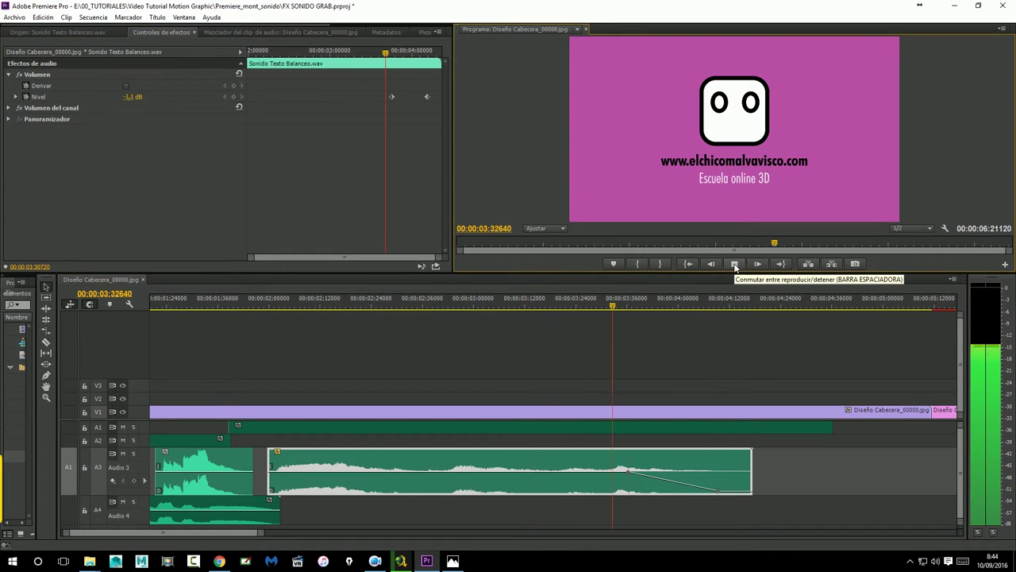
left_click(734, 264)
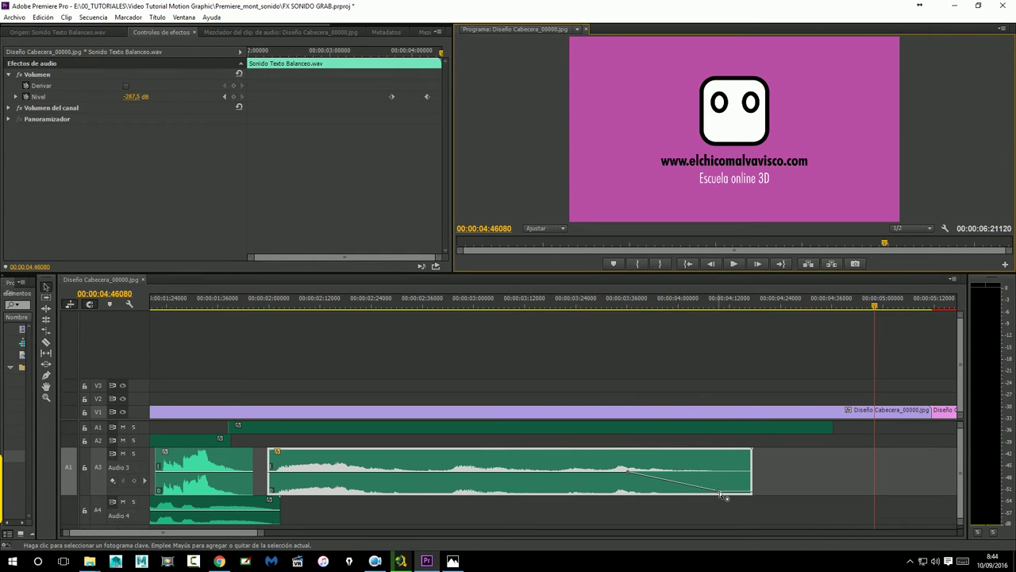
Step: Adjust the end keyframe and add a keyframe near 3:18 dipped to -∞ dB
mouse_move(719, 490)
left_mouse_down()
mouse_move(713, 476)
mouse_move(710, 490)
left_mouse_up()
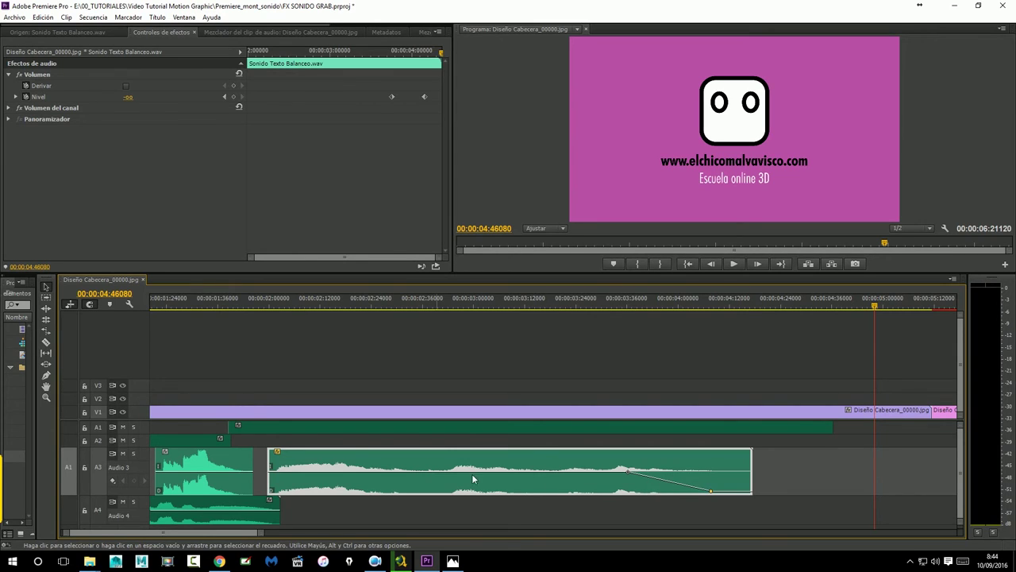
left_click(553, 472, "ctrl")
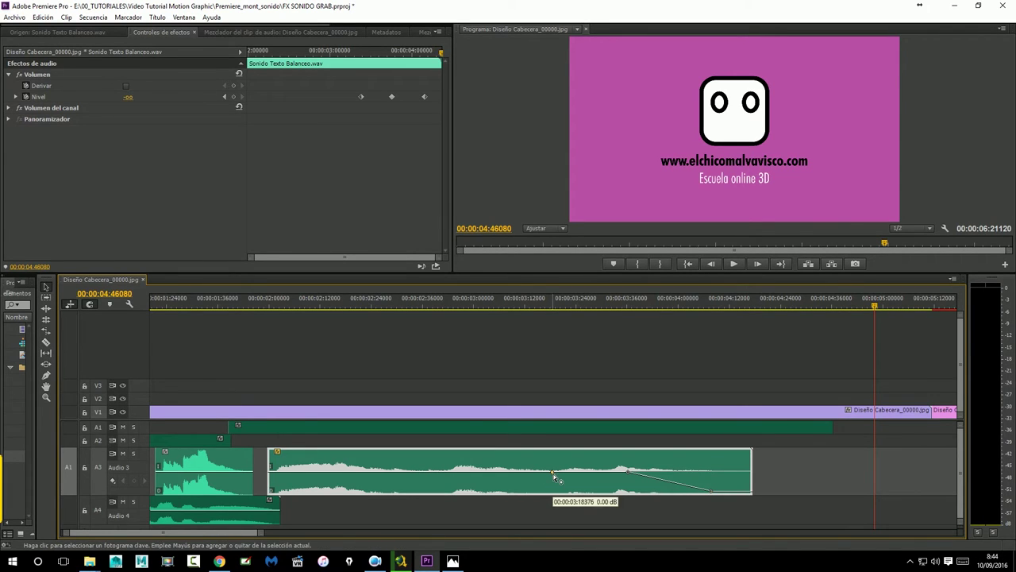
left_click_drag(553, 473, 551, 491)
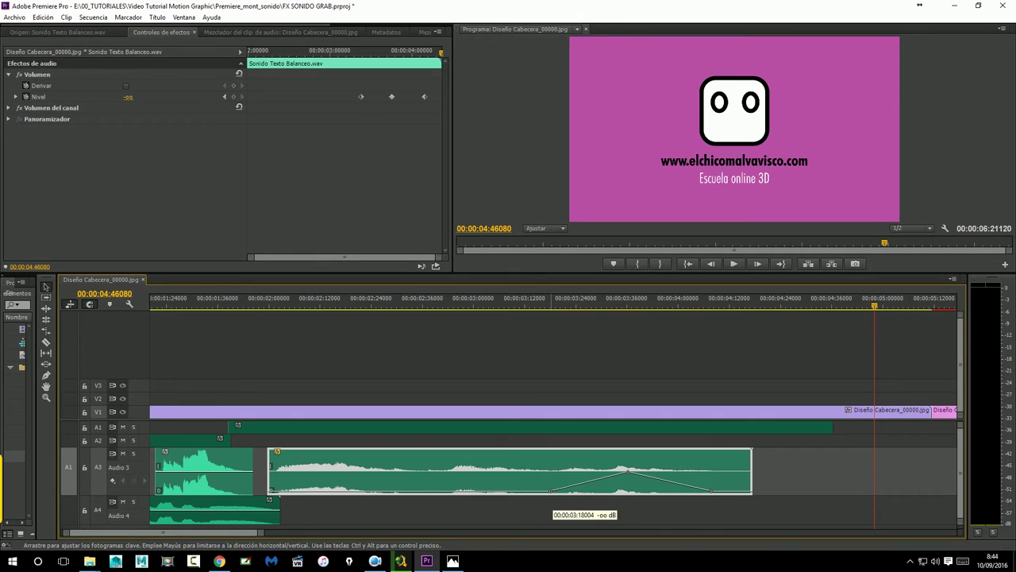
Step: Add a full-level keyframe before the dip and bend the volume ramp into a curve
left_click(481, 491, "ctrl")
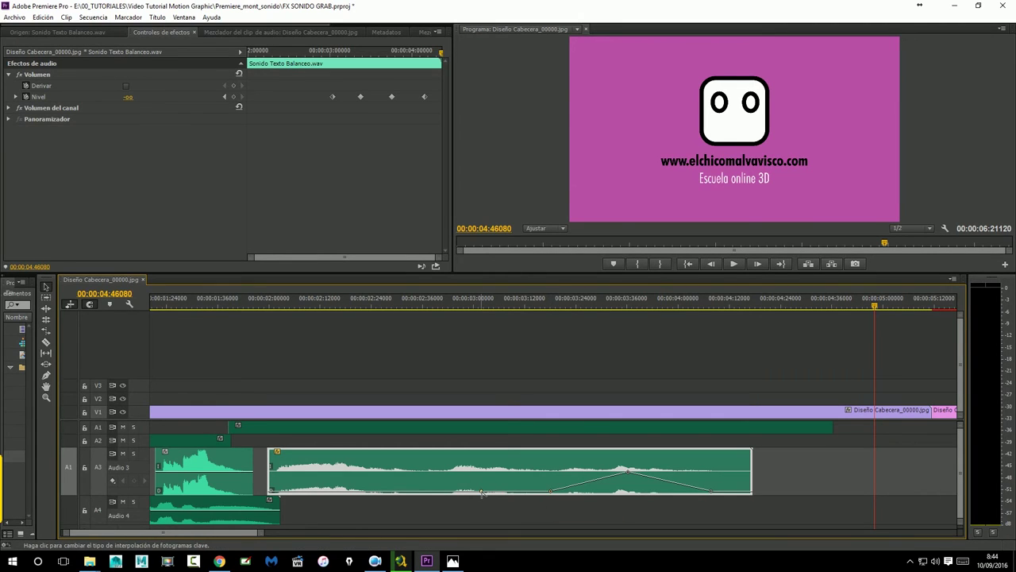
left_click_drag(481, 491, 482, 470)
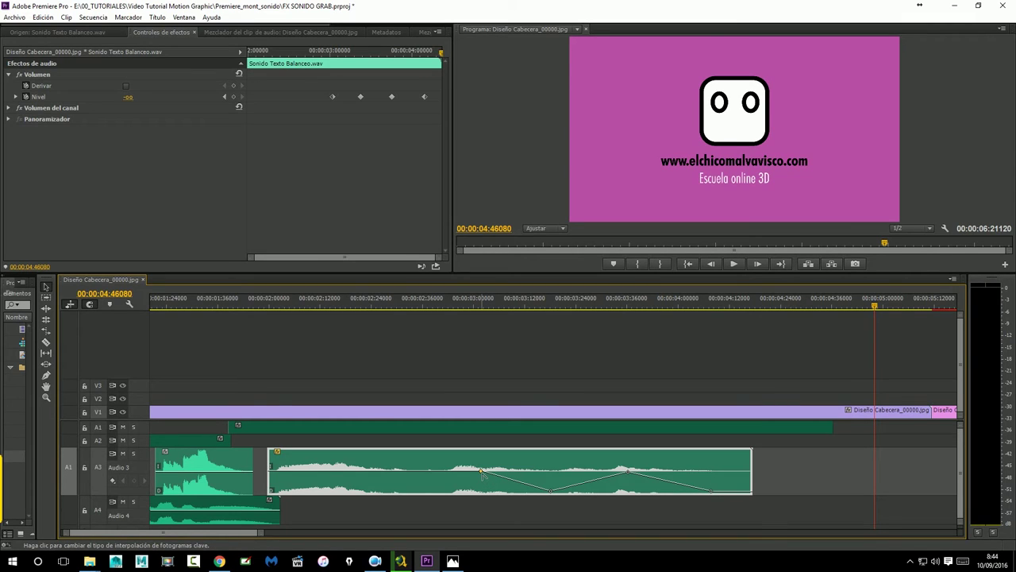
mouse_move(481, 471)
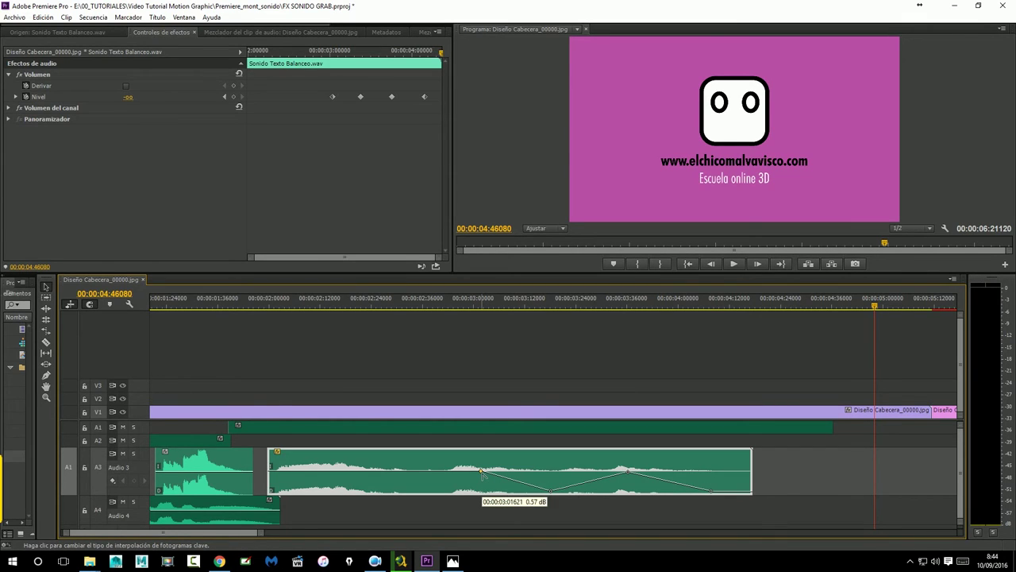
left_click_drag(502, 476, 491, 487)
left_click_drag(491, 488, 493, 483)
left_click_drag(493, 483, 489, 484)
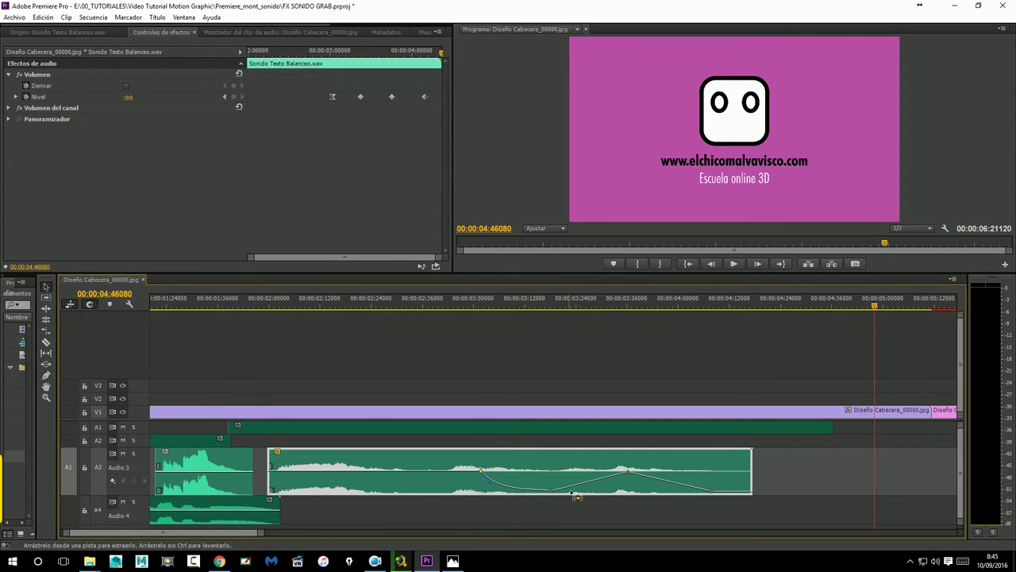
Step: Undo the keyframe edits so the clip's volume is flat at 0 dB
key("ctrl+z")
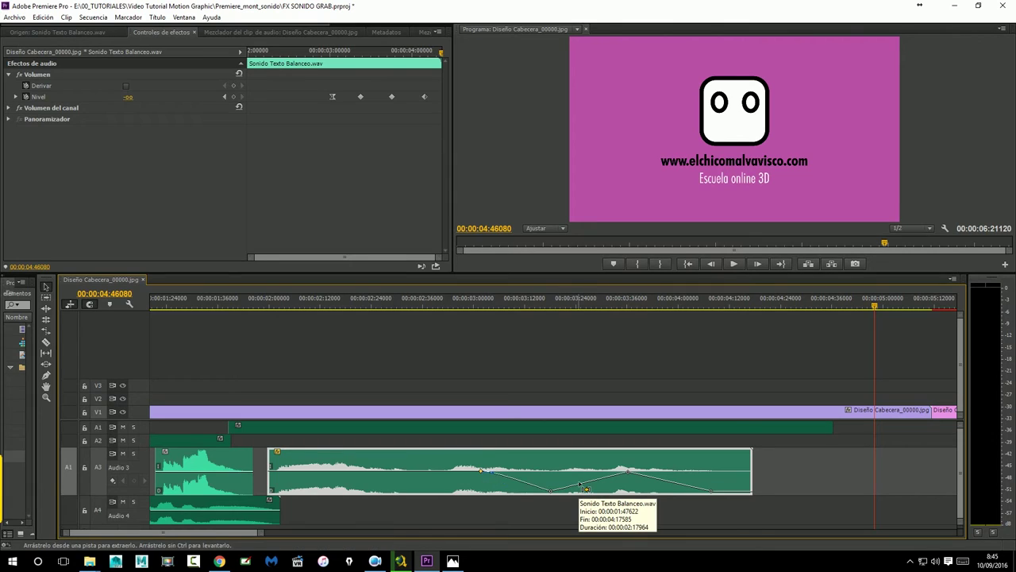
key("ctrl+z")
key("ctrl+z")
key("ctrl+z")
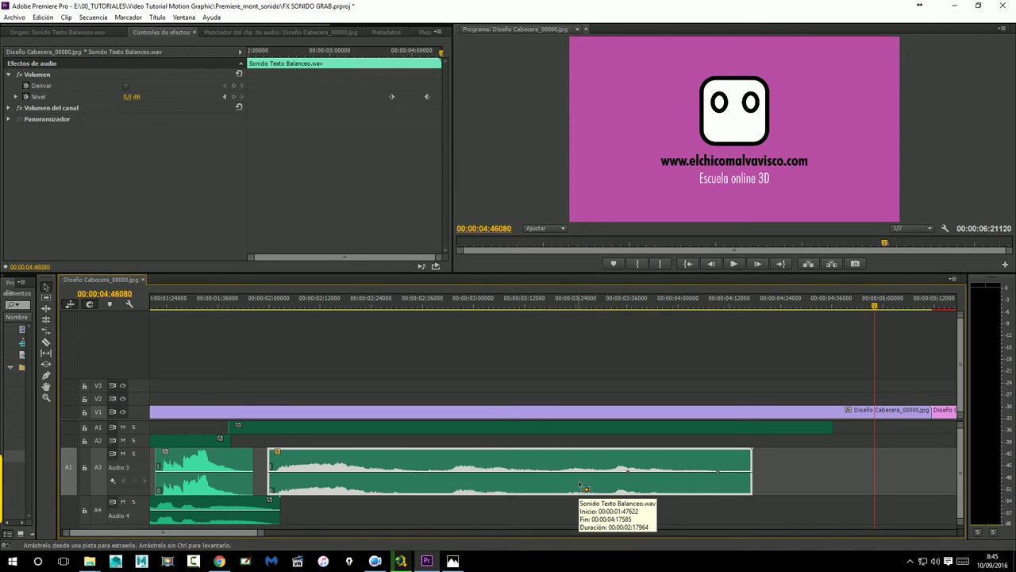
key("ctrl+z")
key("ctrl+z")
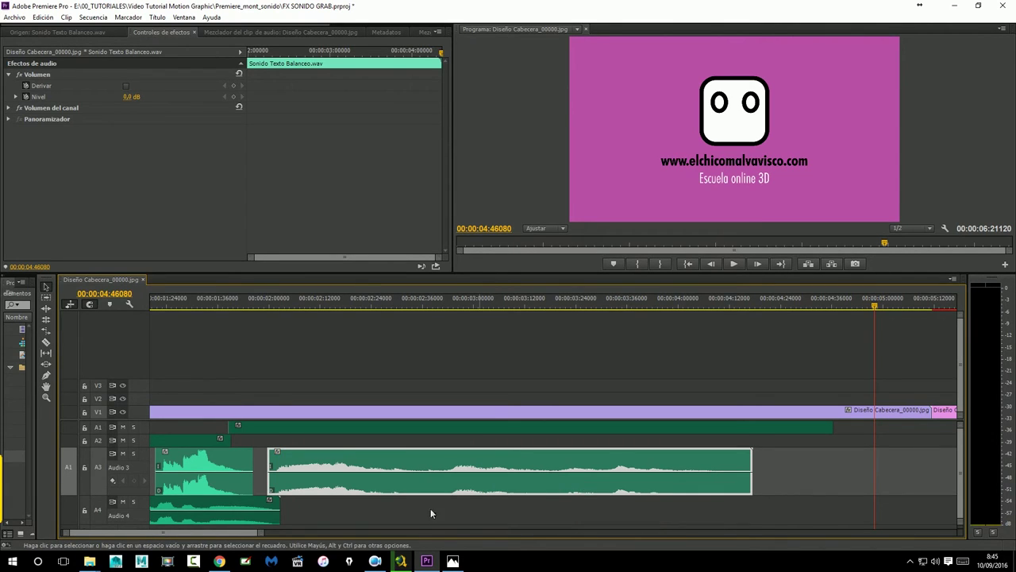
Step: Zoom the timeline out to the full sequence and return the playhead to 00:00:00:00000
left_click_drag(264, 532, 317, 538)
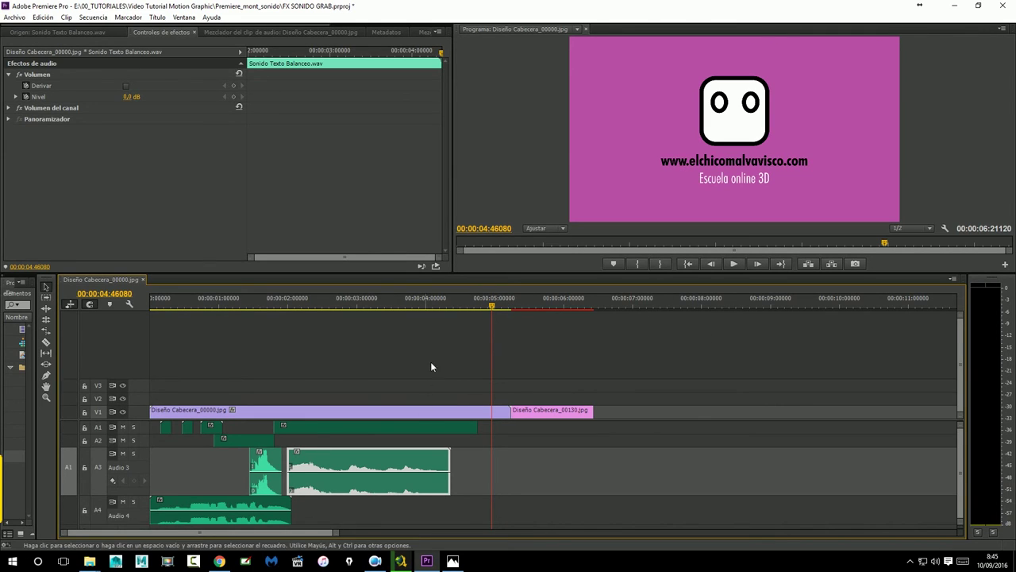
left_click_drag(492, 306, 109, 318)
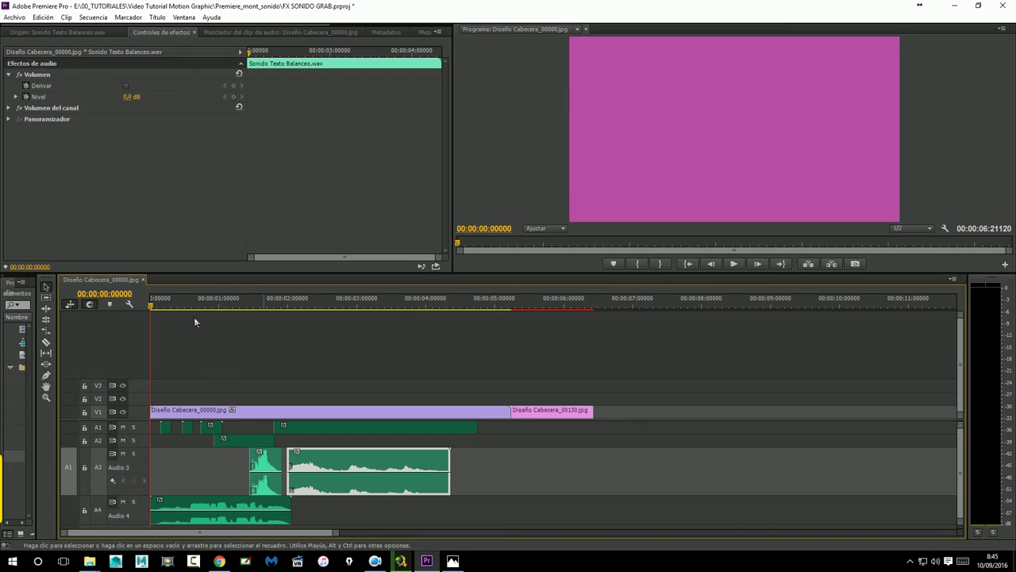
Step: Set the in point at the sequence start and move to the Diseño Cabecera_00130.jpg clip
left_click(699, 270)
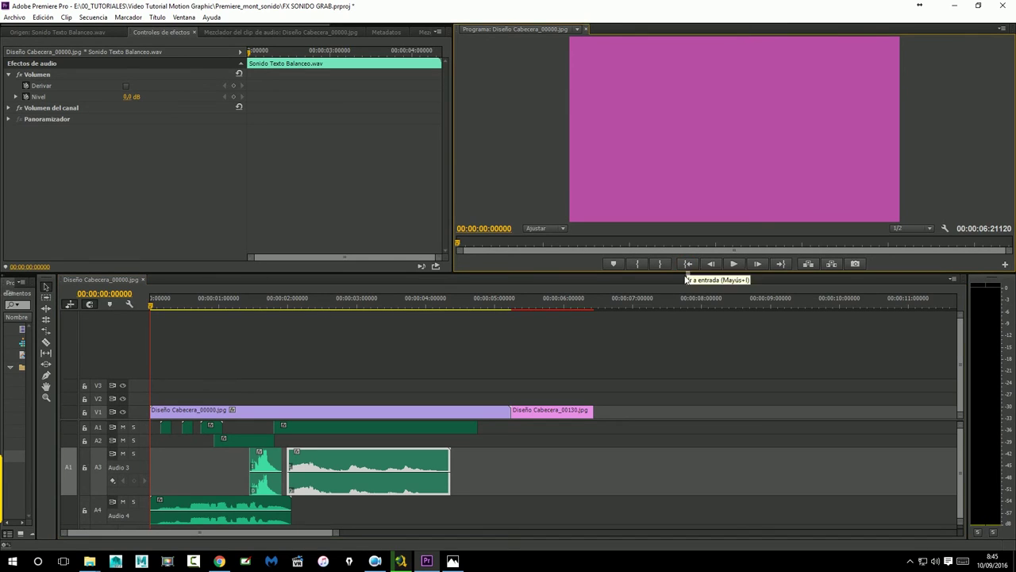
left_click(636, 265)
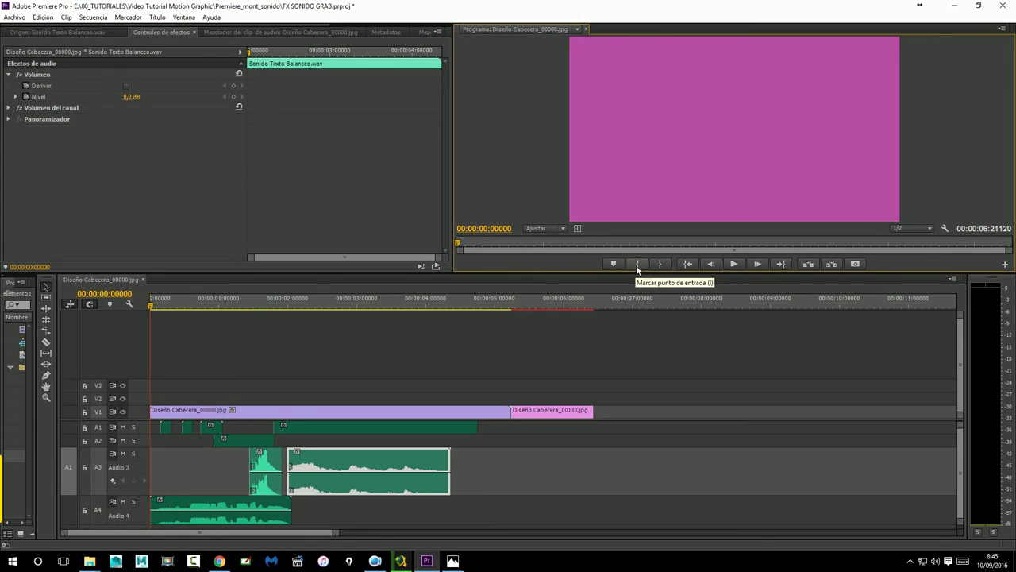
left_click_drag(487, 304, 595, 309)
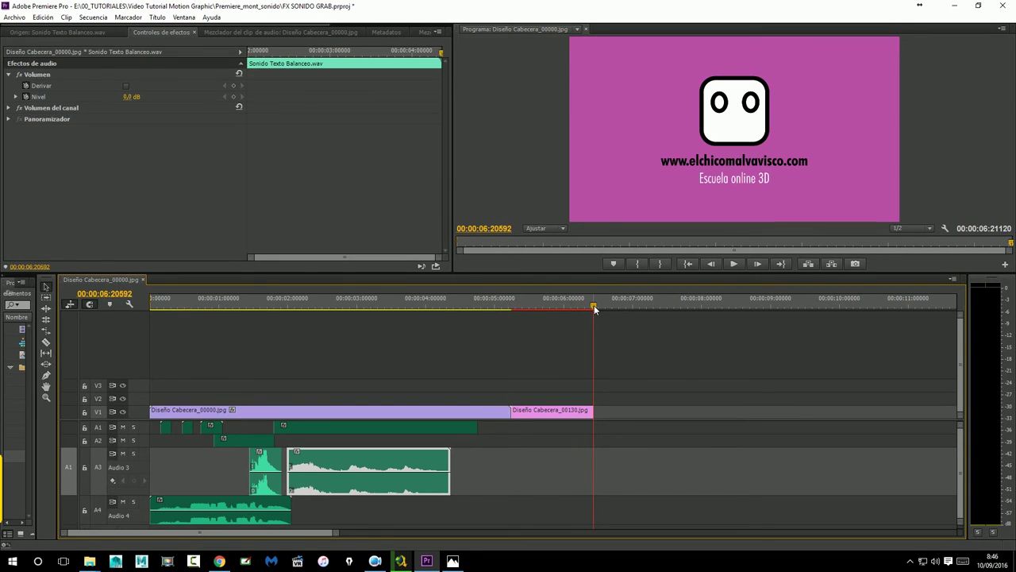
left_click_drag(594, 308, 570, 308)
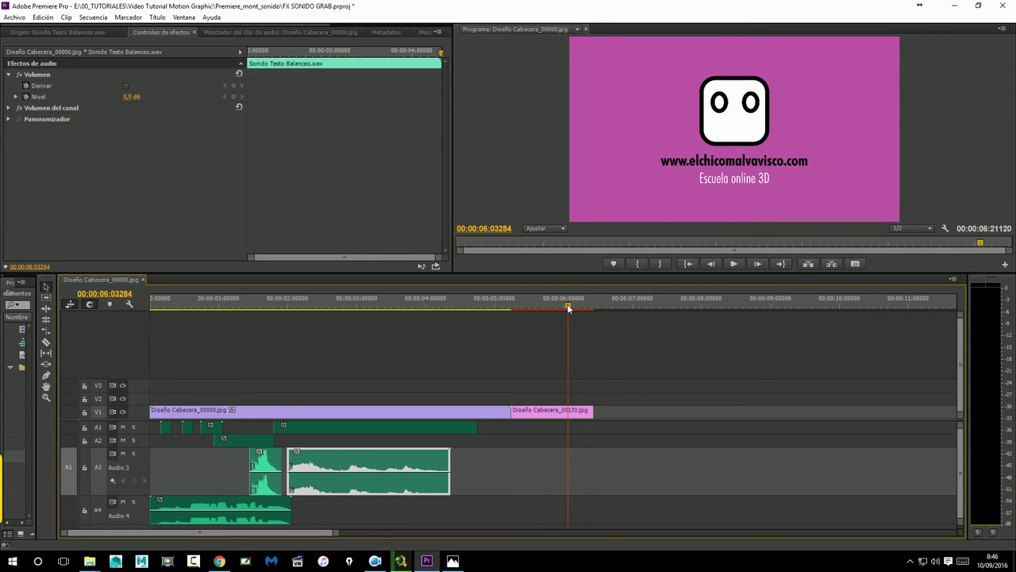
left_click_drag(569, 309, 509, 316)
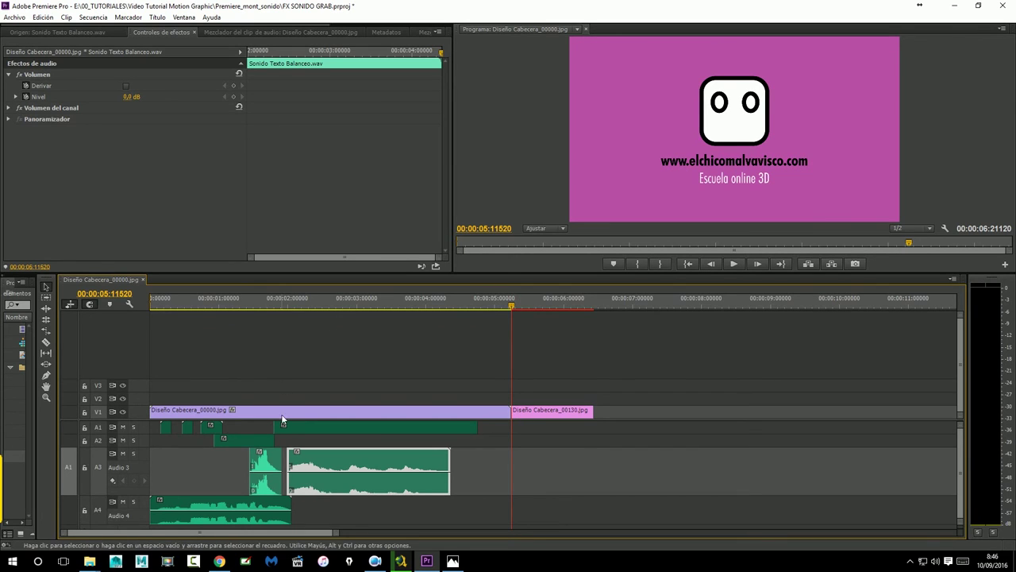
Step: Mark the out point on the header's last frame at 00:00:06:21119
mouse_move(400, 303)
left_mouse_down()
mouse_move(287, 323)
mouse_move(587, 325)
left_mouse_up()
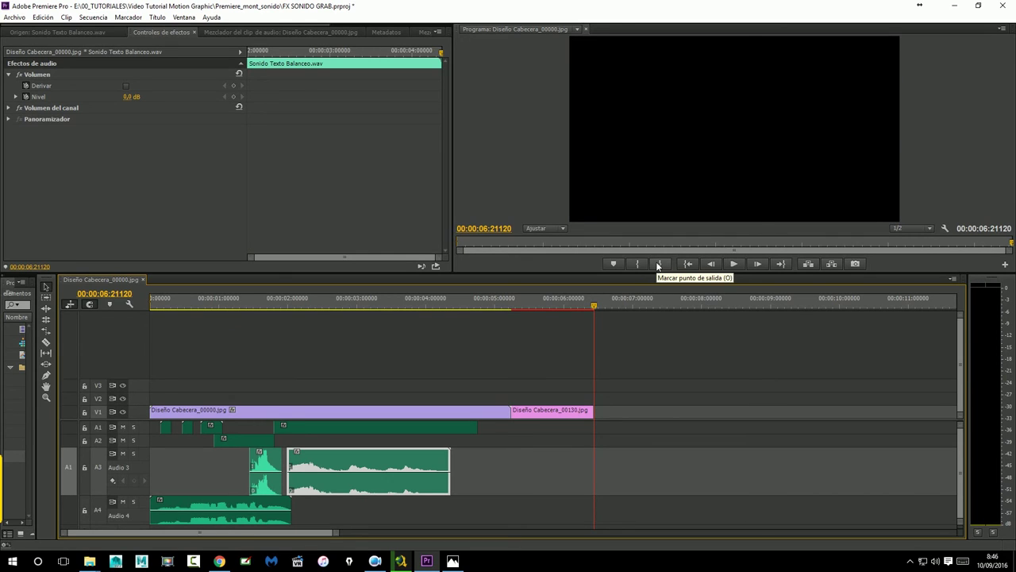
key("Left")
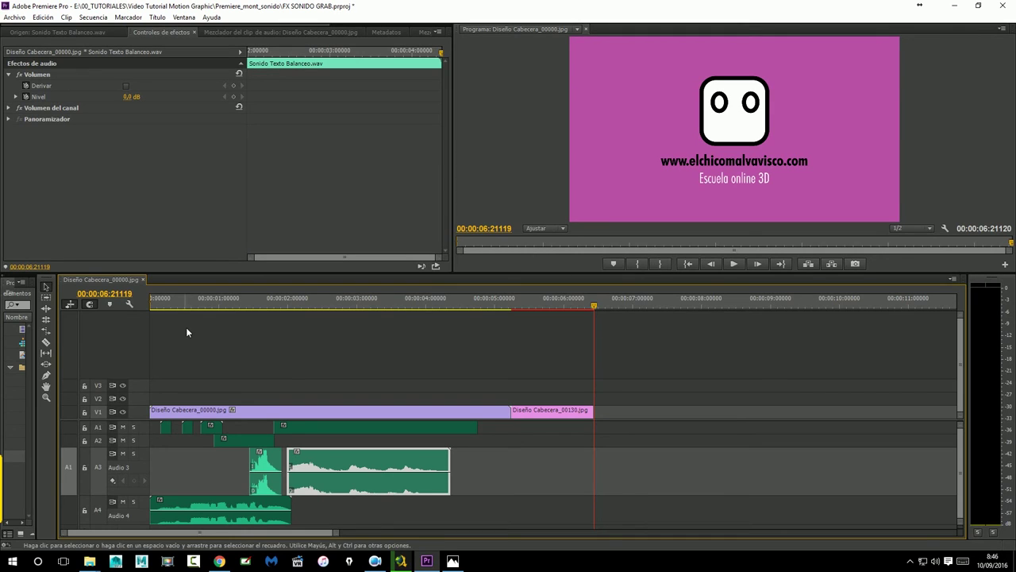
left_click(659, 268)
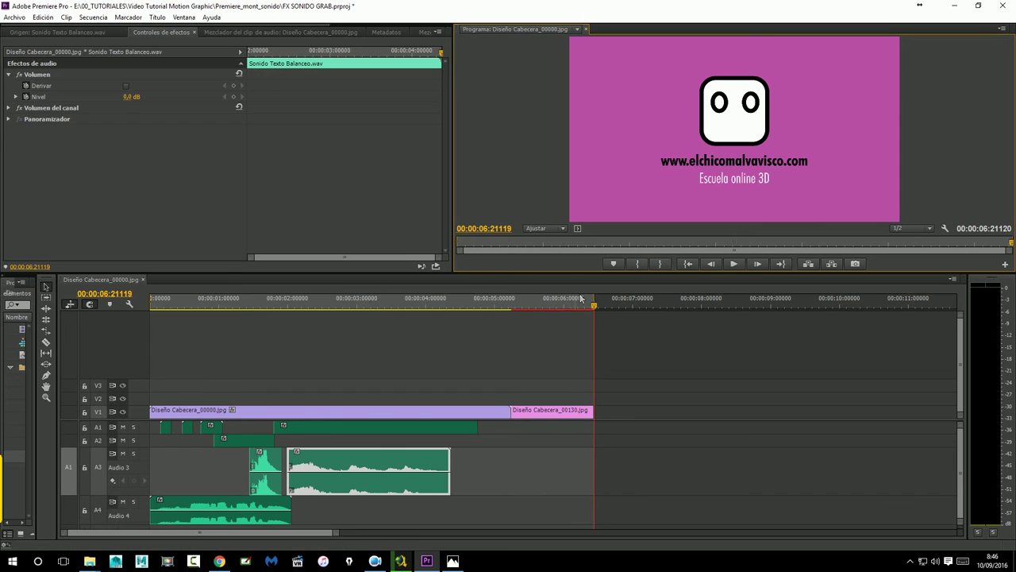
left_click_drag(594, 306, 570, 307)
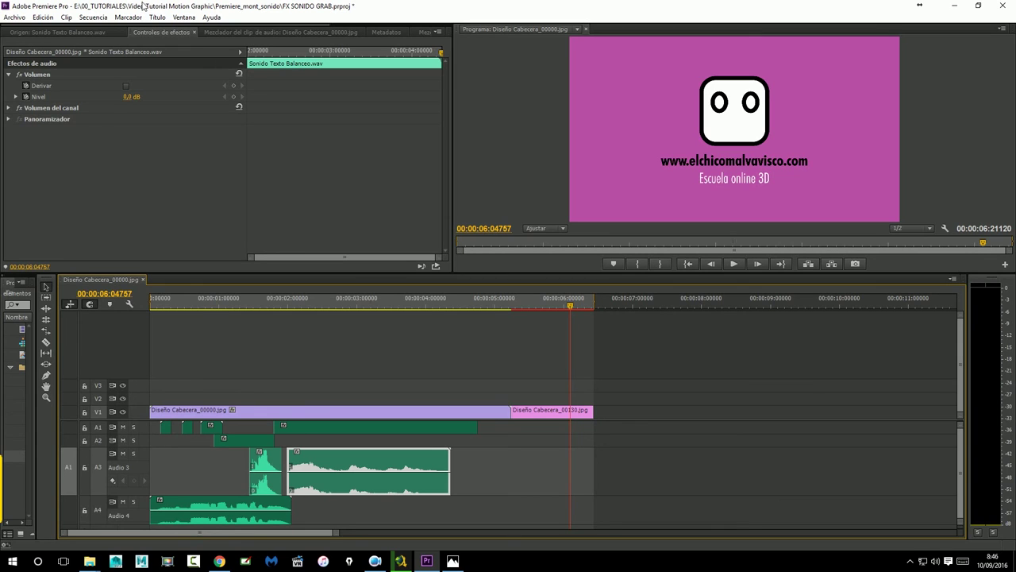
Step: Save the project and open the Export Media settings
left_click(17, 17)
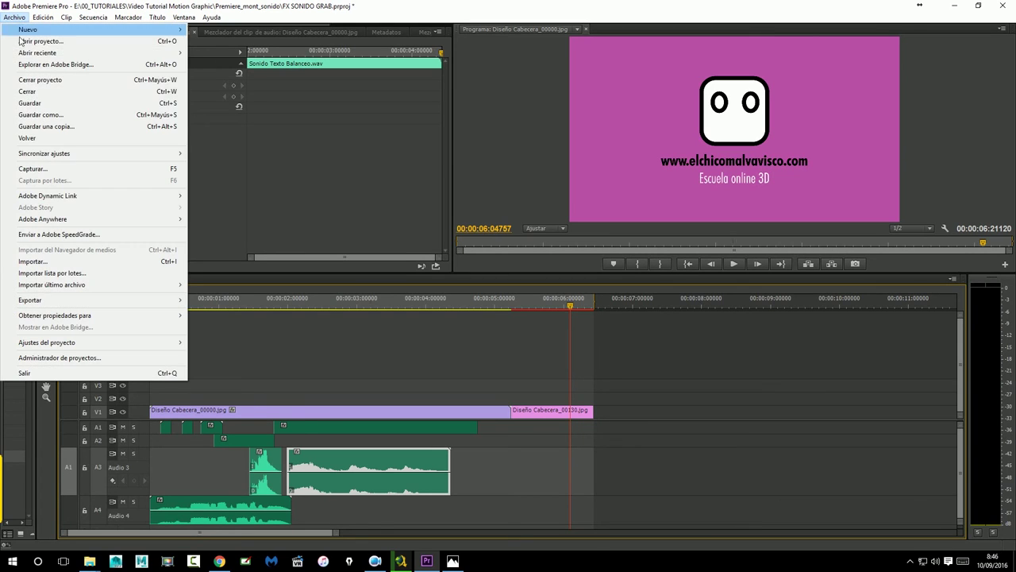
left_click(31, 103)
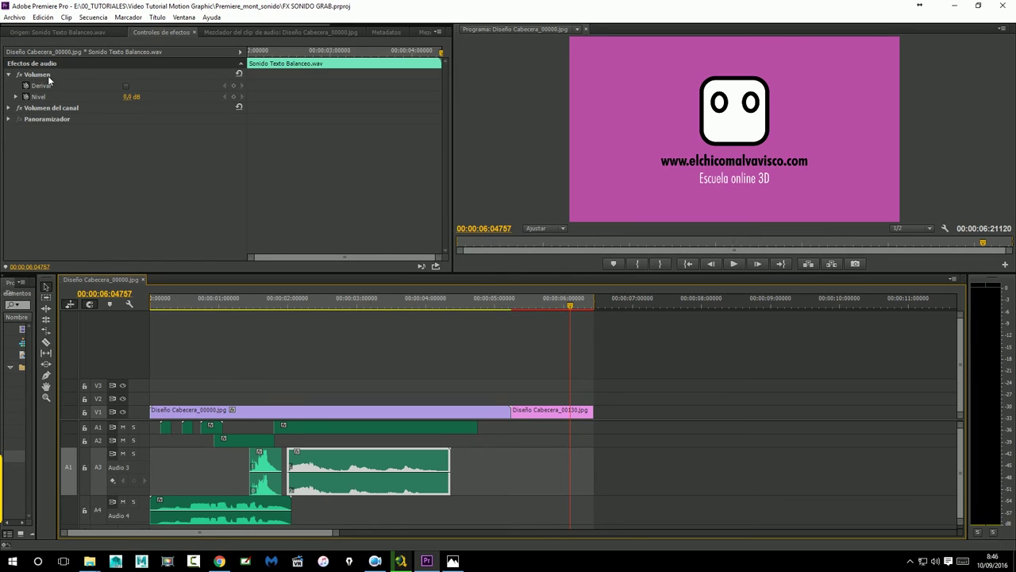
left_click(14, 17)
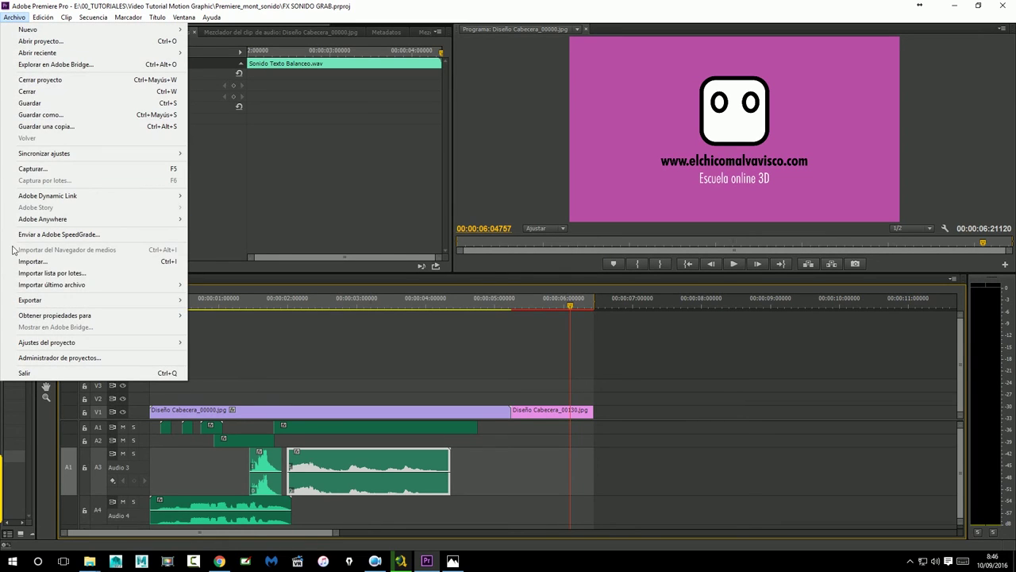
mouse_move(59, 302)
left_click(248, 302)
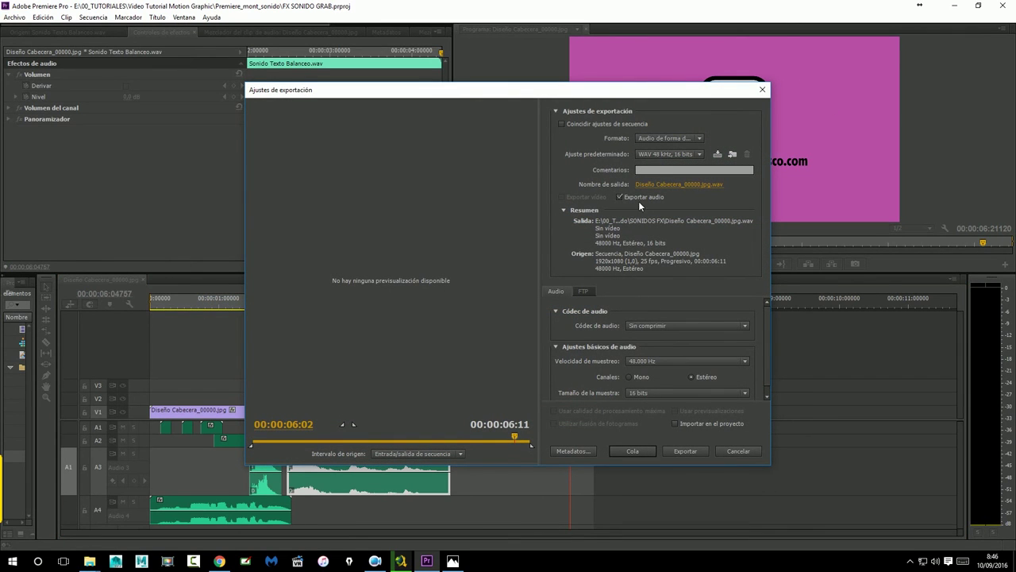
Step: Set the export format to H.264 with audio enabled, and choose the output file name
left_click(656, 140)
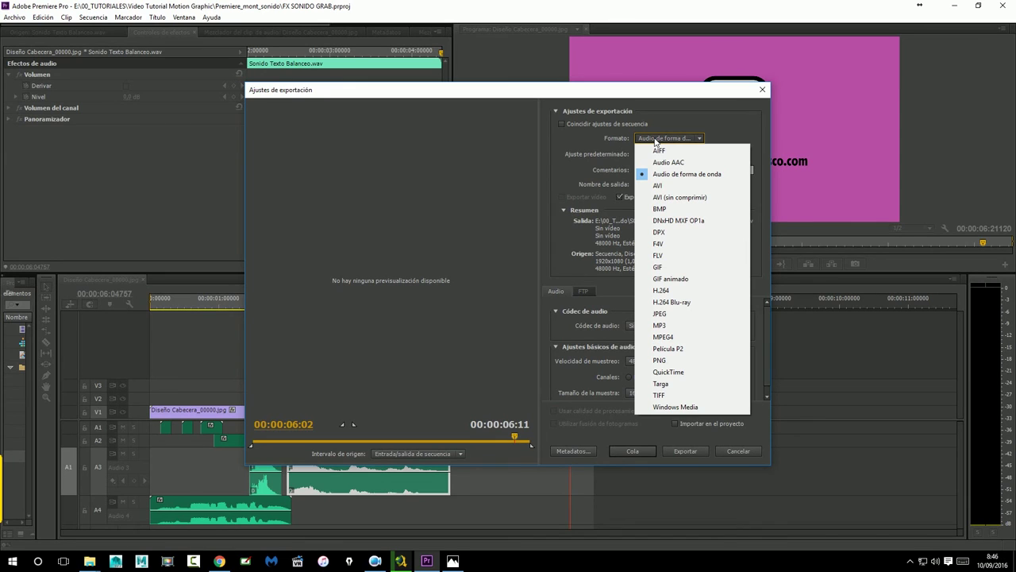
left_click(673, 292)
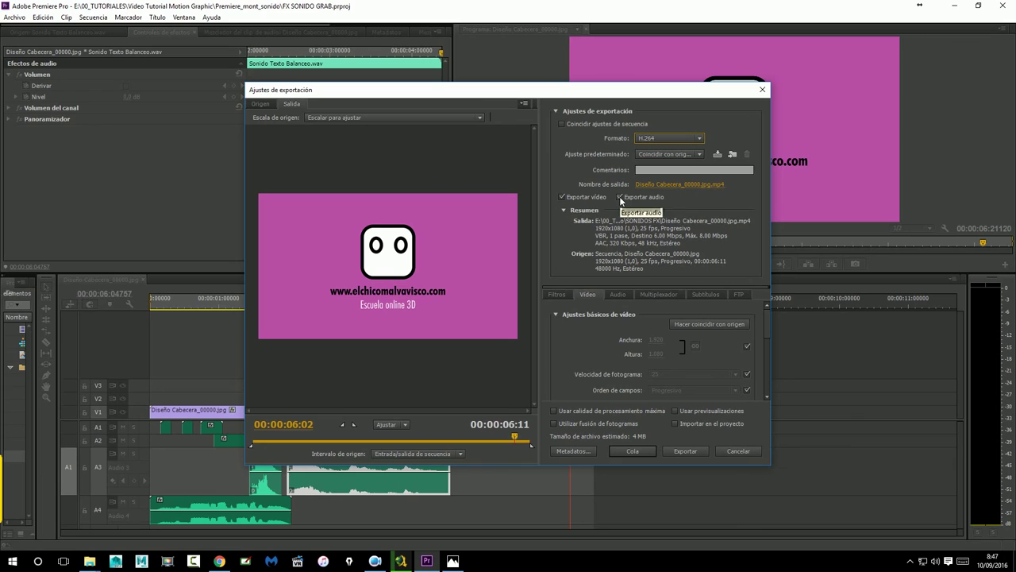
left_click(620, 198)
left_click(620, 197)
left_click(658, 186)
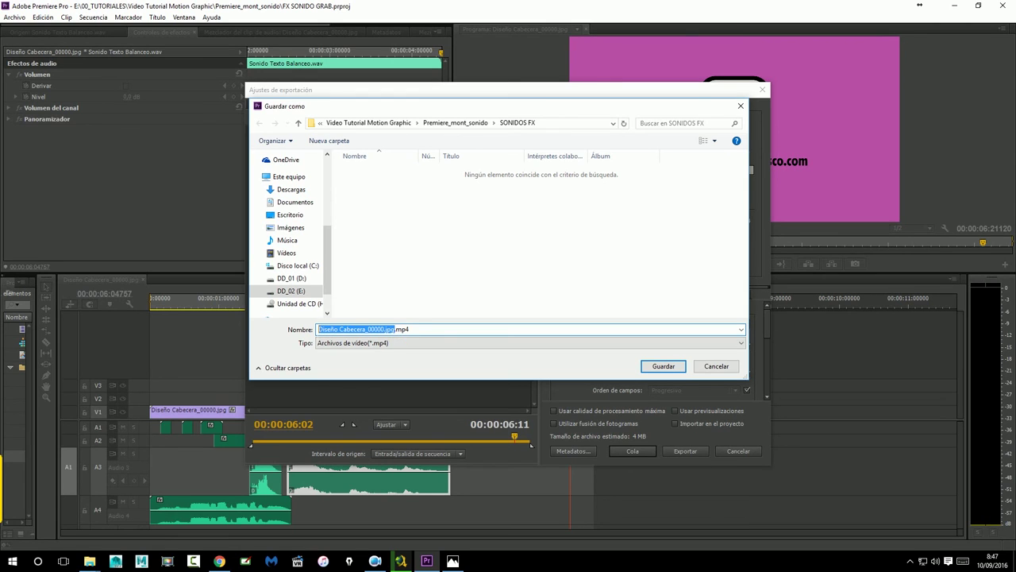
Step: Cancel the file chooser and check the video size and frame-rate match-source options
left_click(727, 370)
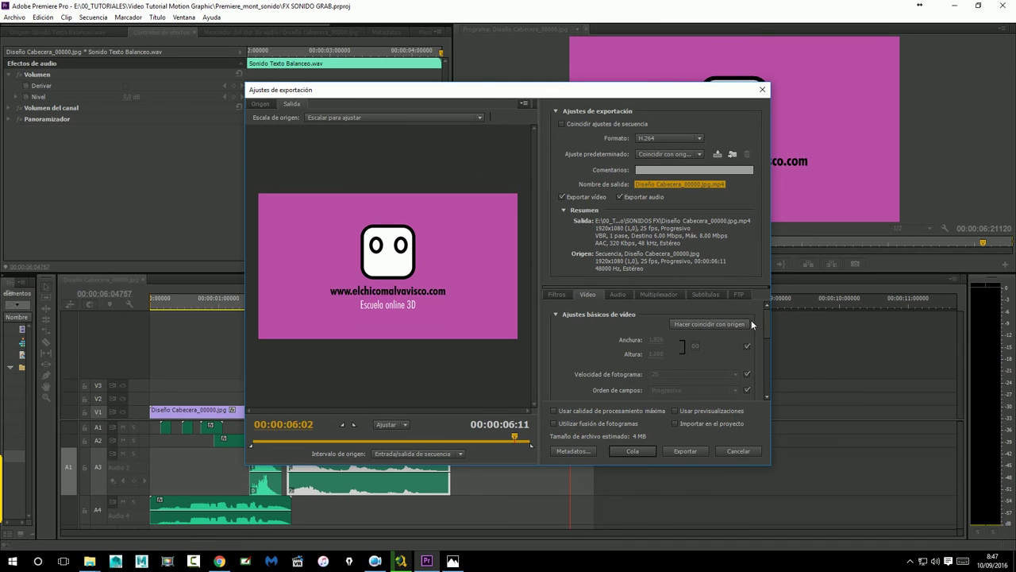
mouse_move(767, 314)
left_mouse_down()
mouse_move(767, 374)
mouse_move(767, 310)
left_mouse_up()
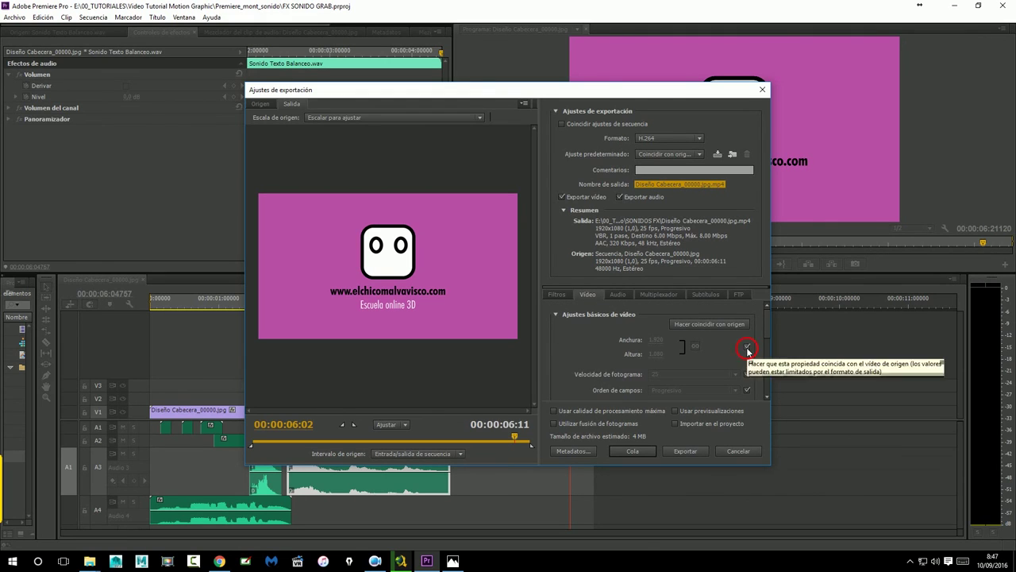
left_click(747, 347)
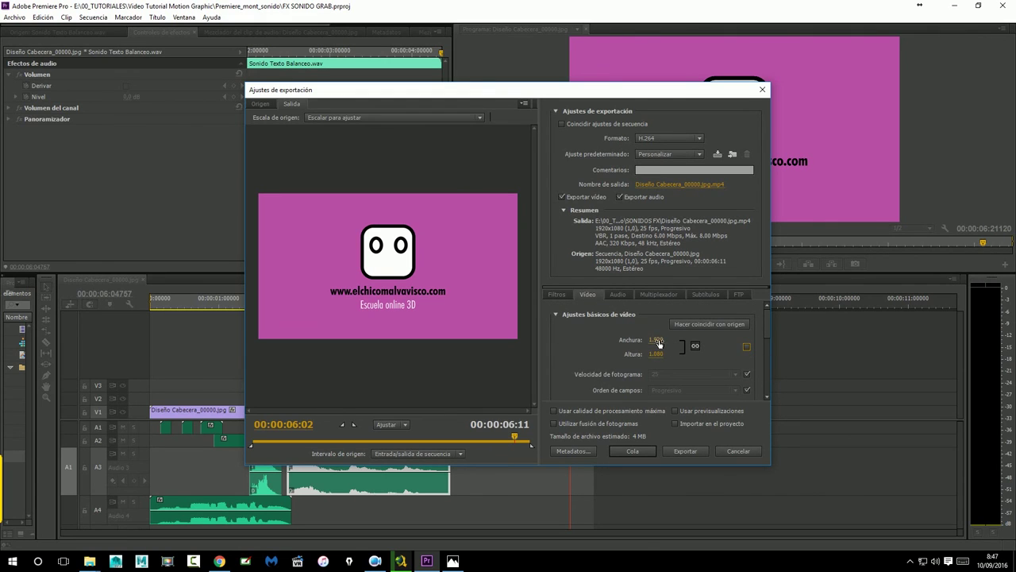
left_click(747, 350)
scroll(767, 325, "down", 2)
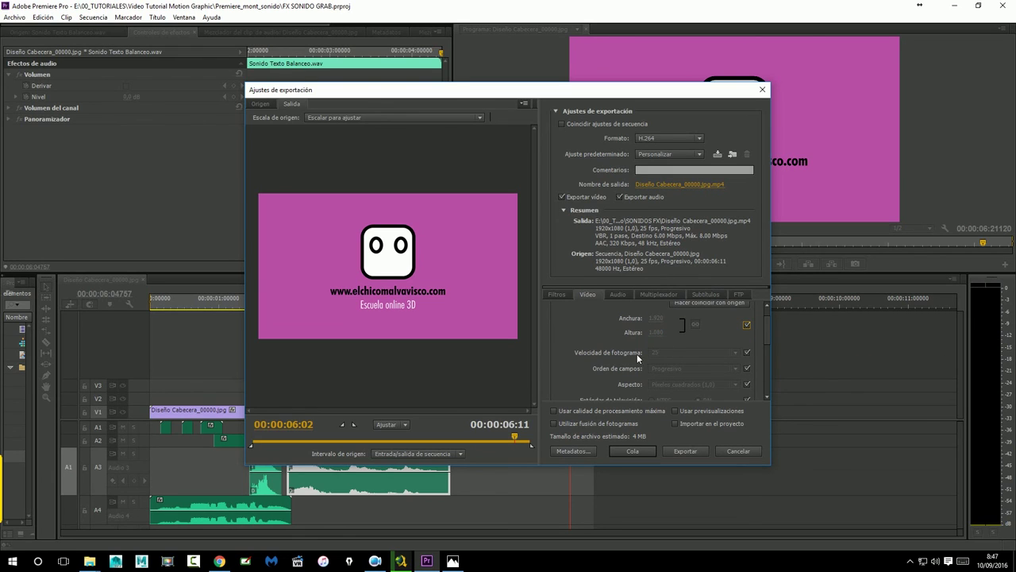
left_click(747, 353)
left_click(747, 353)
left_click(769, 329)
left_click_drag(768, 329, 768, 344)
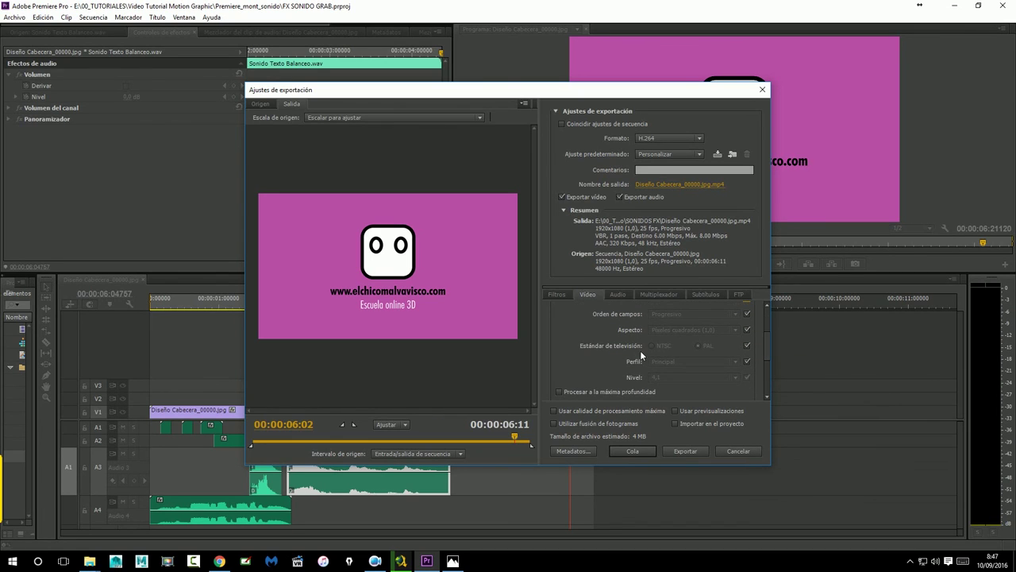
left_click_drag(767, 338, 769, 364)
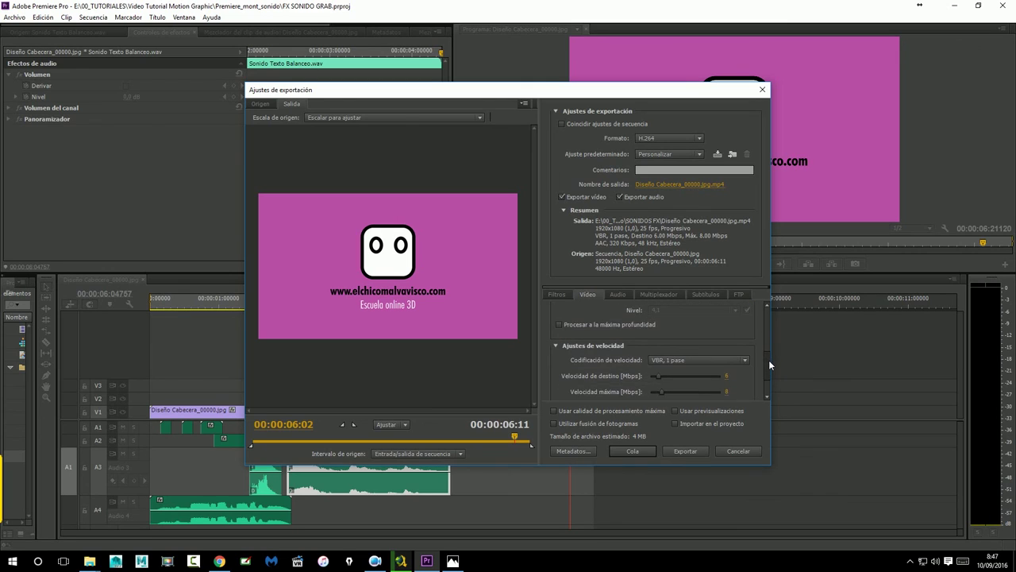
Step: Review the AAC 48 kHz stereo audio settings, then return to the Video settings
left_click(617, 295)
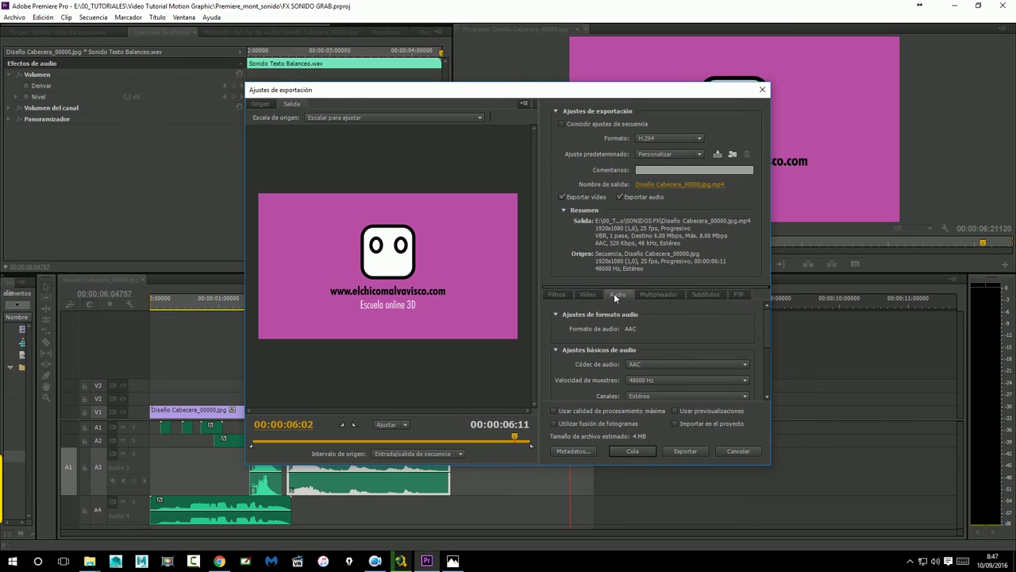
mouse_move(764, 332)
left_mouse_down()
mouse_move(766, 341)
mouse_move(767, 331)
left_mouse_up()
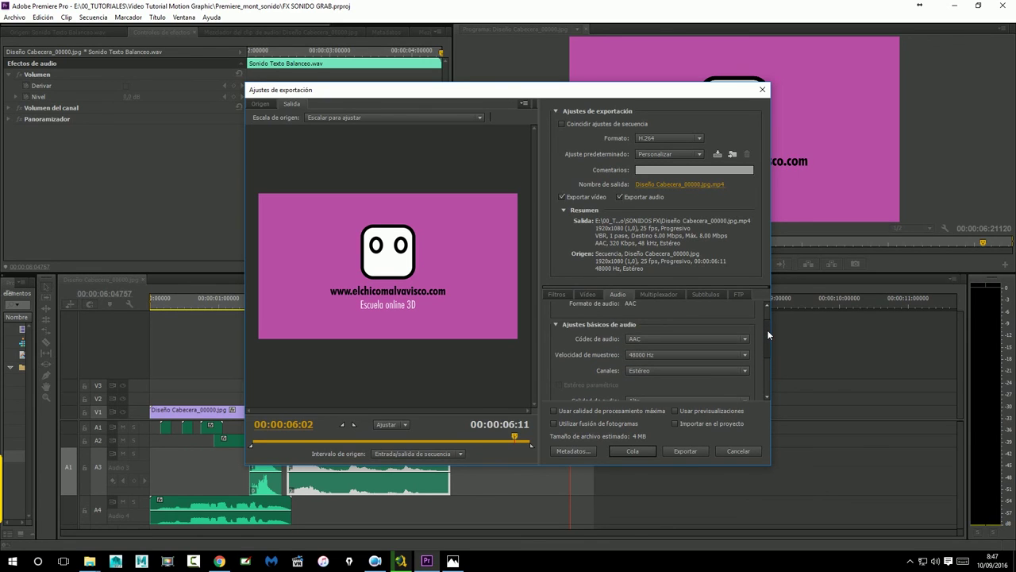
left_click(588, 294)
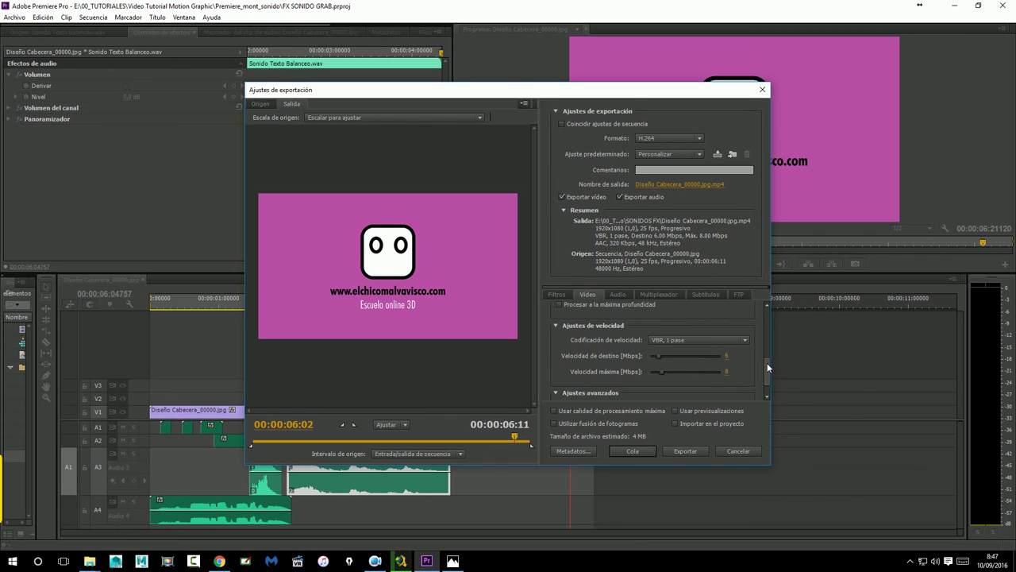
left_click_drag(767, 364, 766, 313)
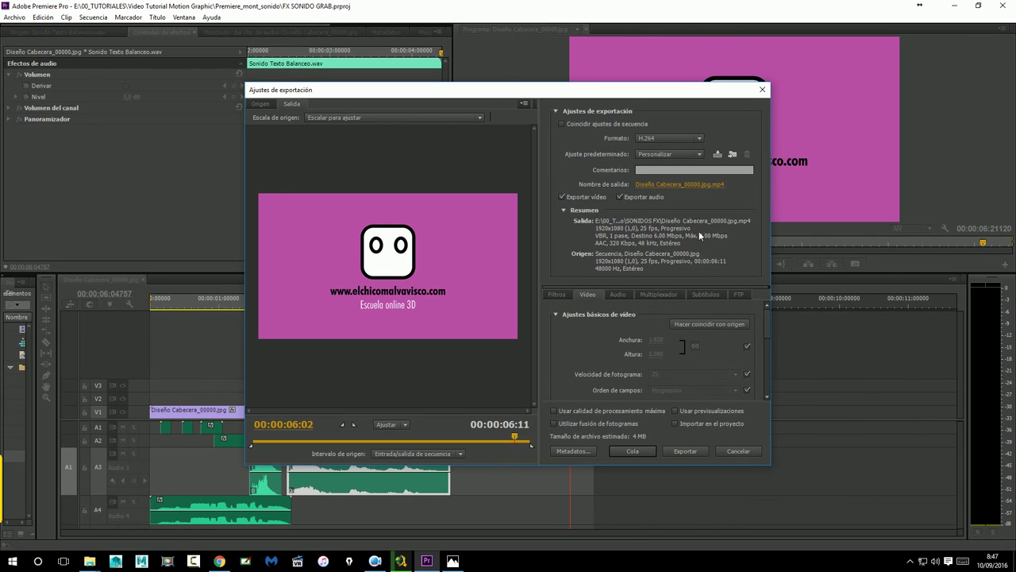
left_click(653, 140)
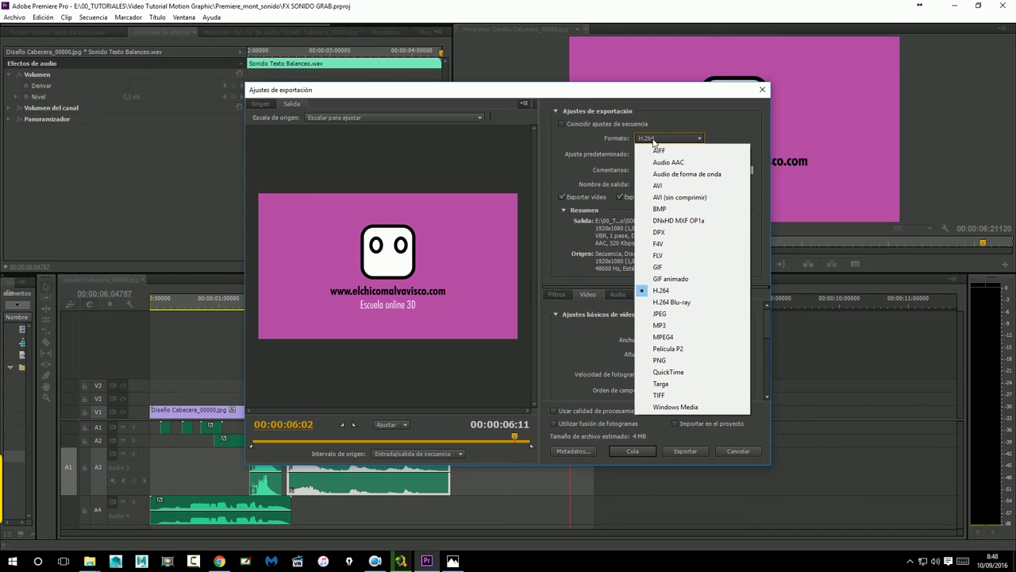
left_click(675, 131)
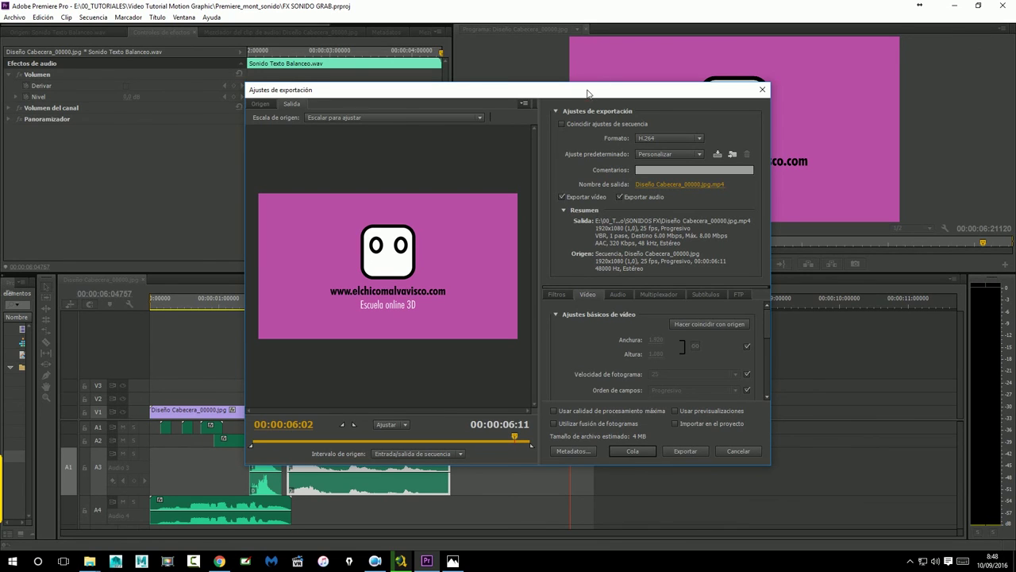
left_click_drag(590, 92, 522, 94)
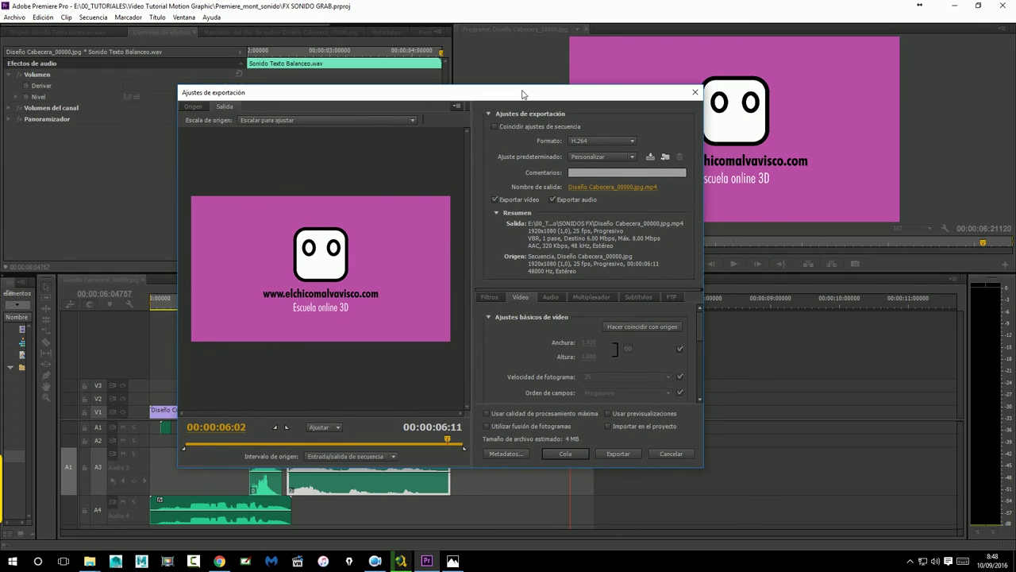